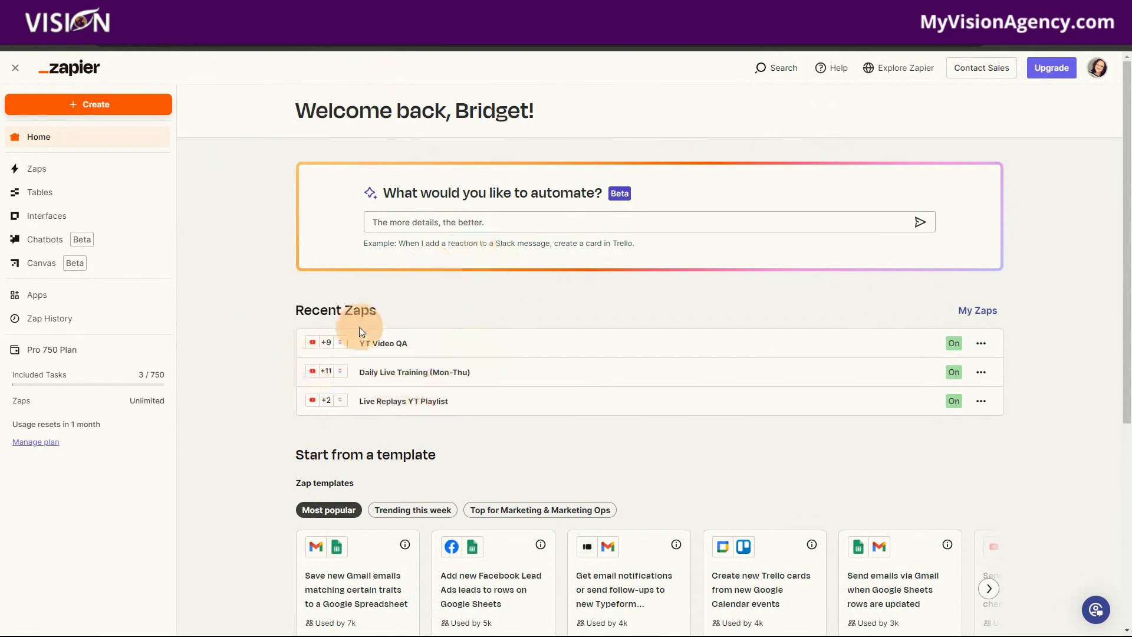
- Open the Daily Live Training (Mon-Thu) Zap and review its trigger and its first ClickUp task and subtask steps
left_click(411, 375)
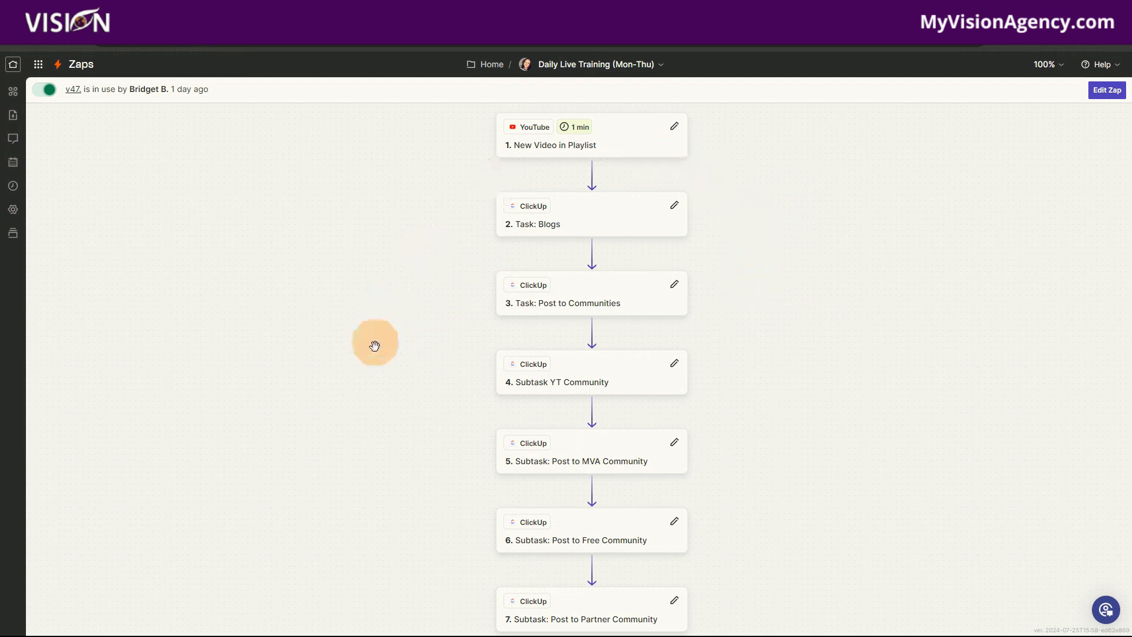
left_click_drag(788, 296, 753, 306)
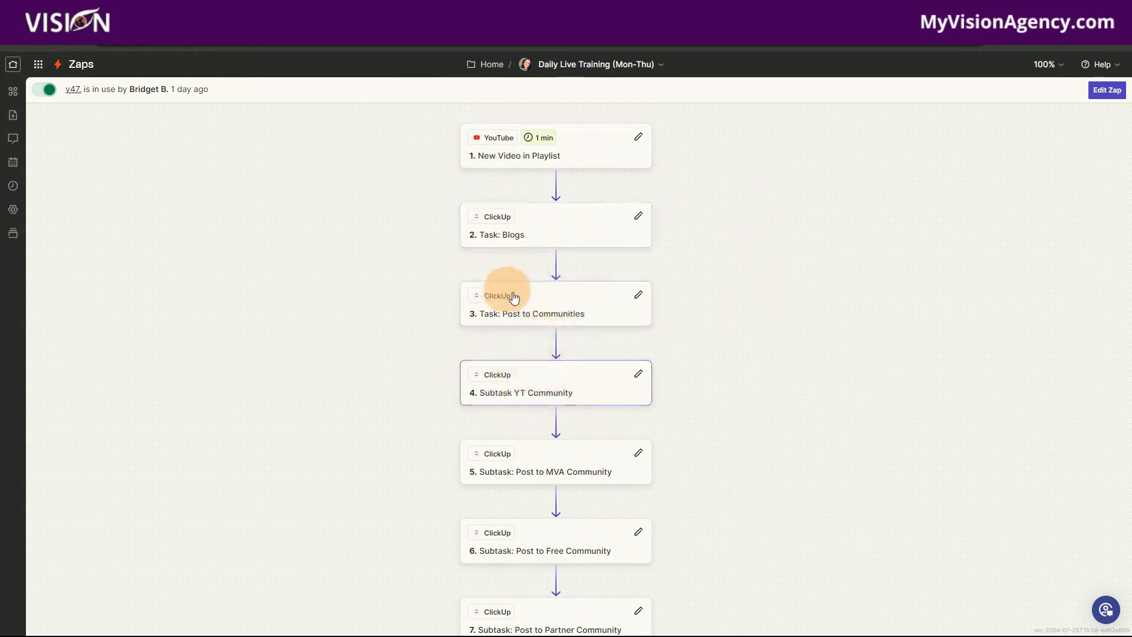
left_click(559, 392)
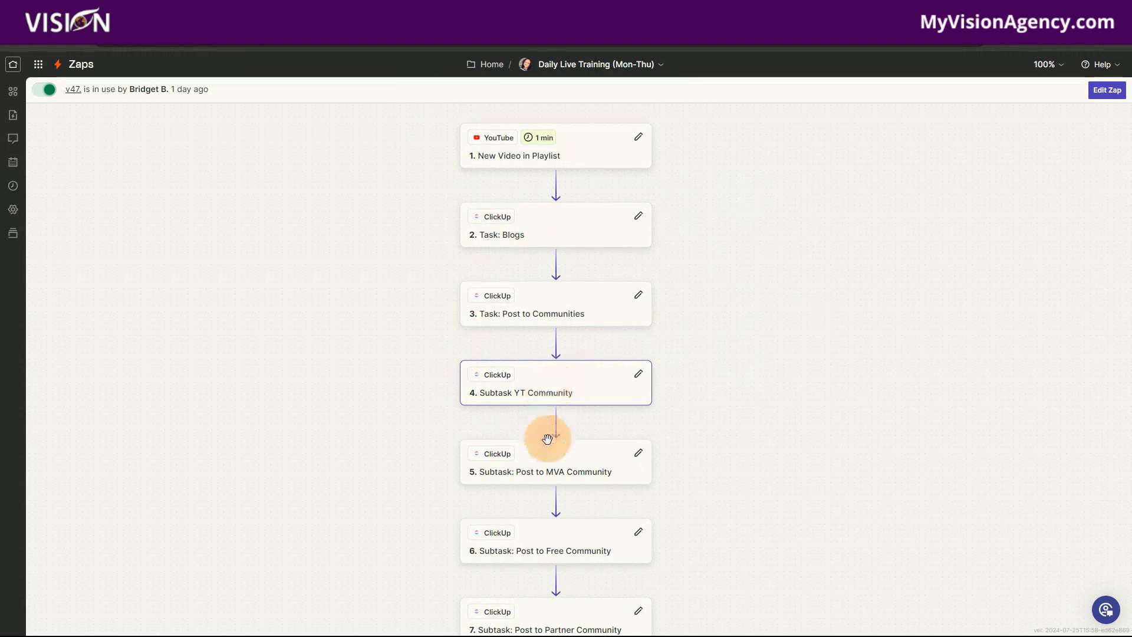
left_click(558, 466)
scroll(569, 469, "down", 1)
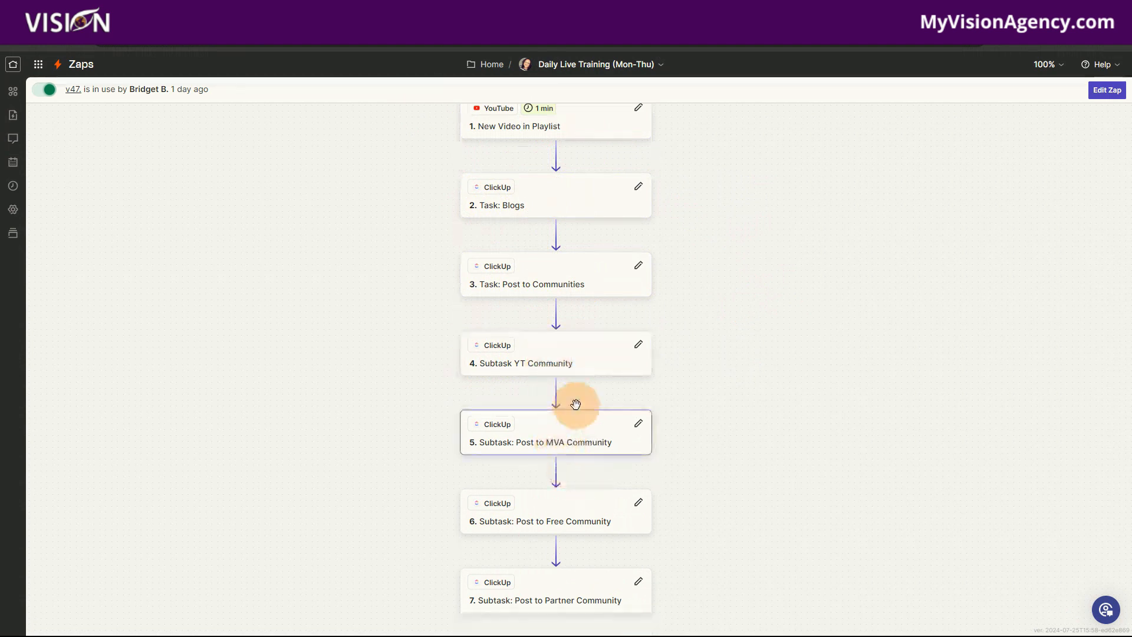
left_click(551, 530)
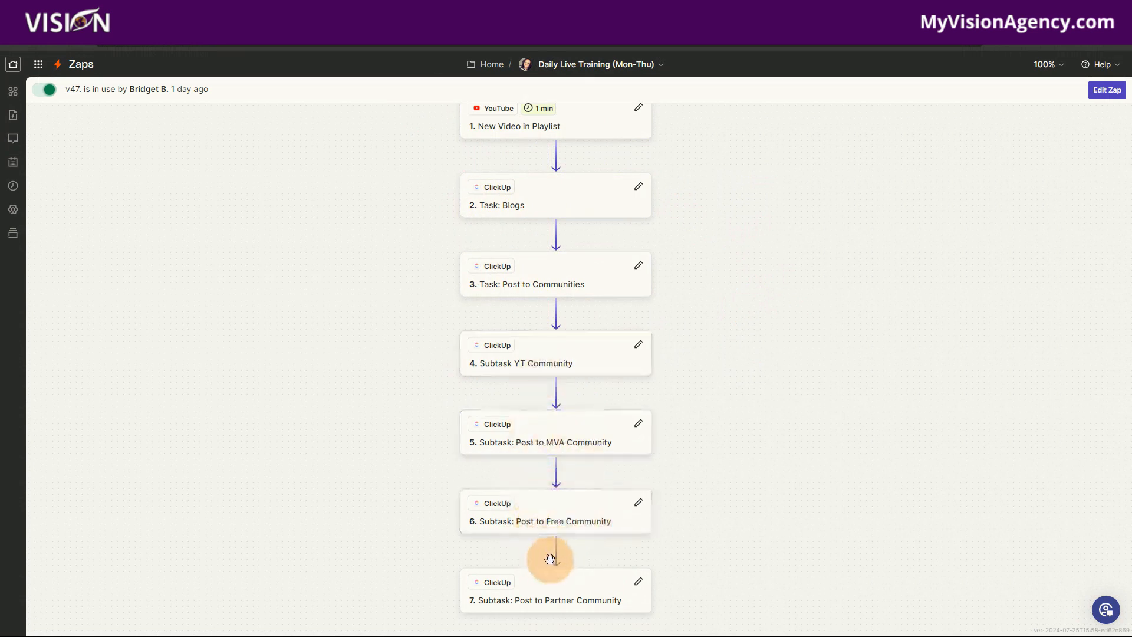
left_click(527, 262)
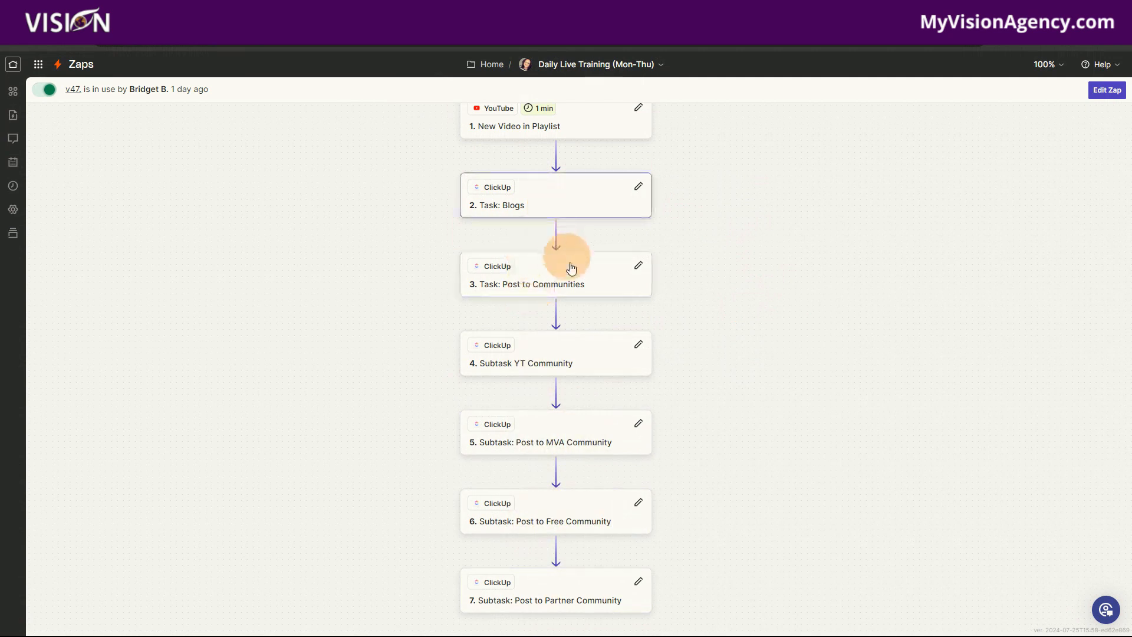
scroll(578, 277, "up", 1)
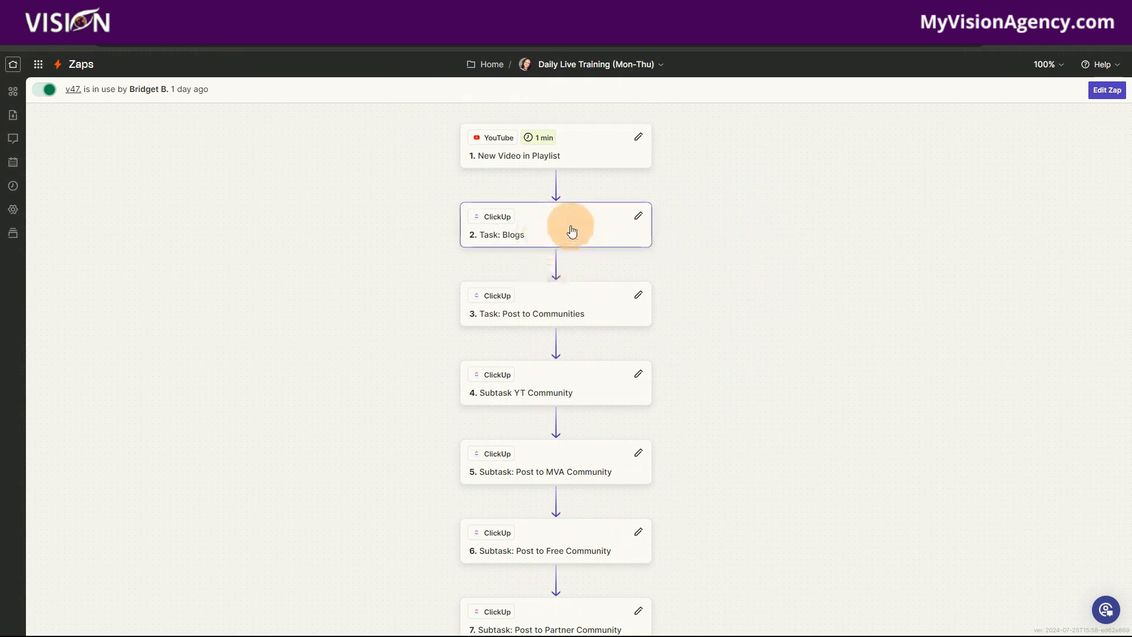
- Switch to YouTube and check which playlists the most recent past live stream is saved to
mouse_move(554, 139)
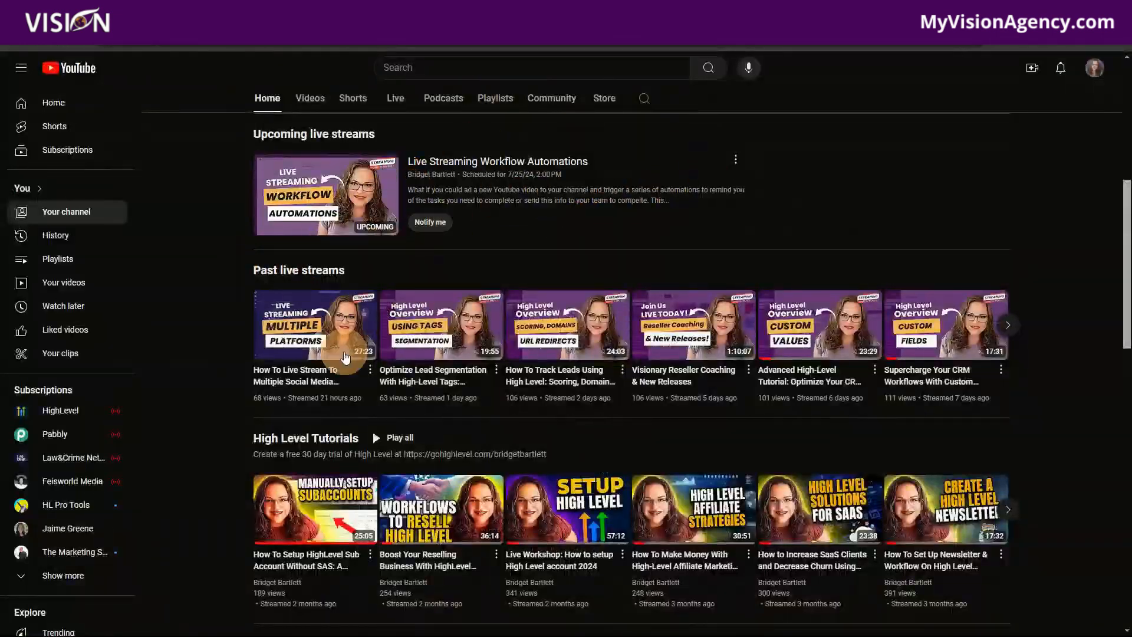
left_click(371, 370)
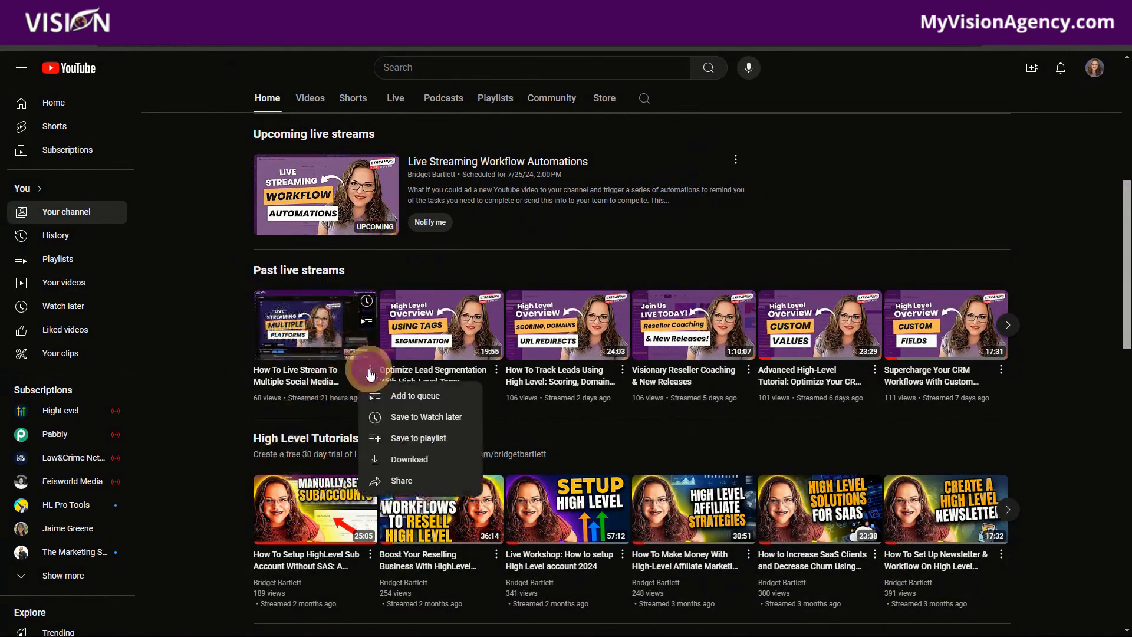
left_click(384, 441)
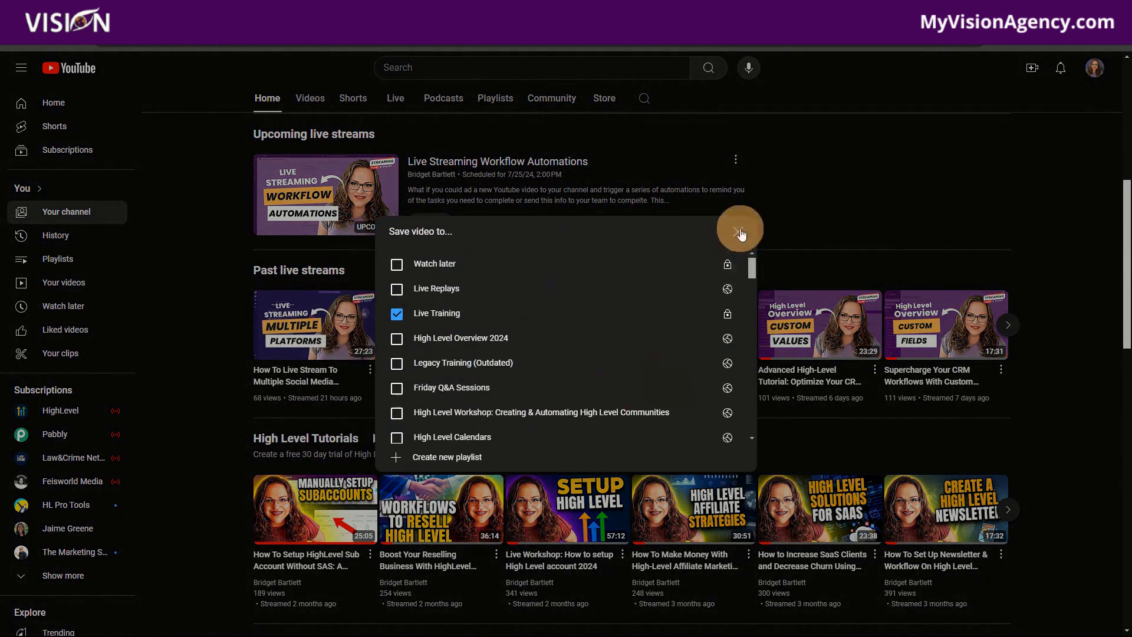
left_click(731, 231)
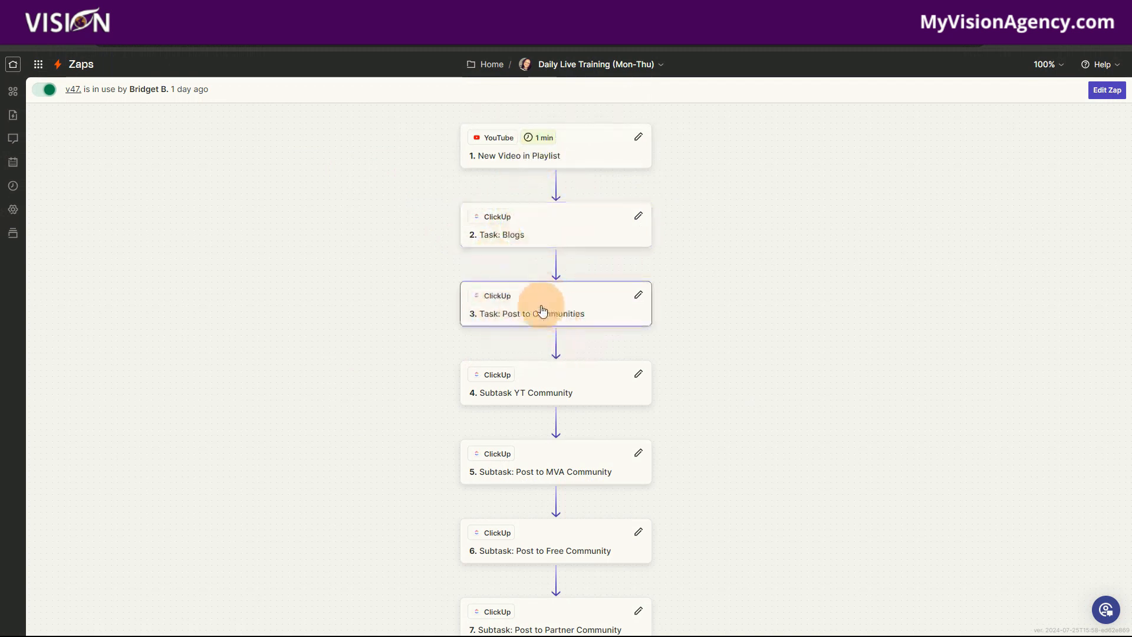
- In the Daily Live Training Zap, review the actions from Post to Communities through Respond to comments, including the Google Calendar steps
scroll(577, 309, "down", 1)
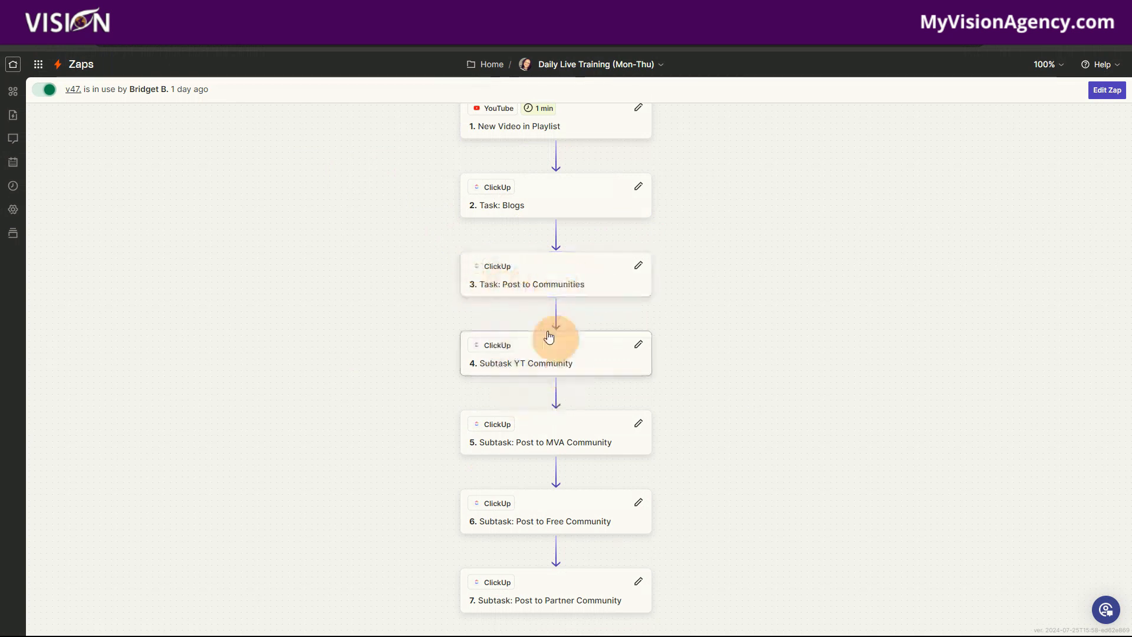
scroll(581, 348, "down", 1)
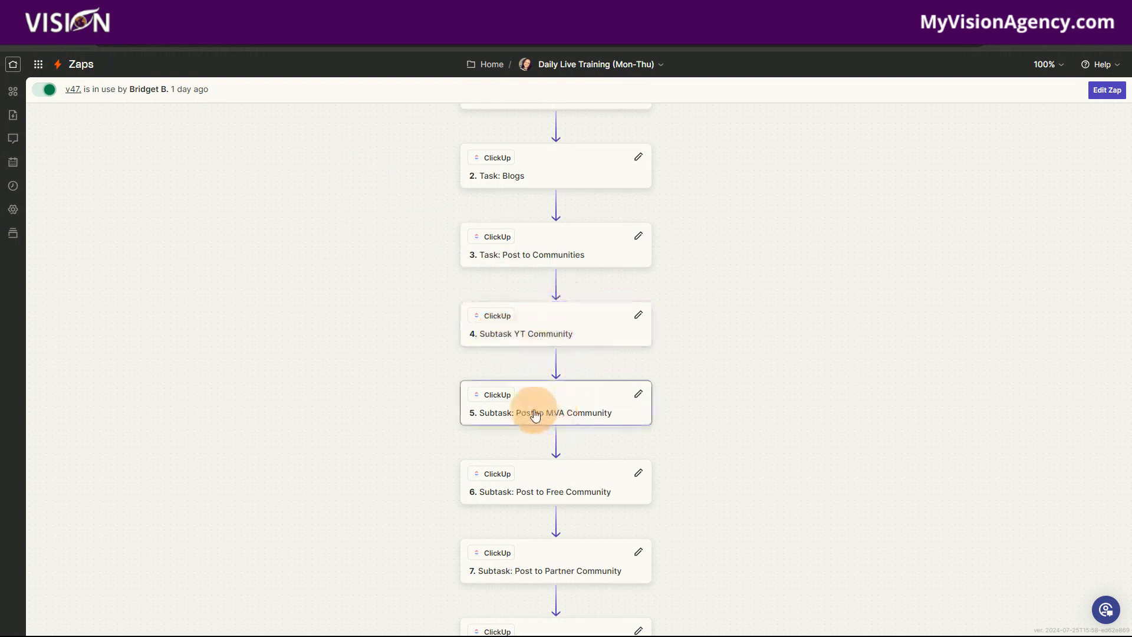
scroll(589, 436, "down", 3)
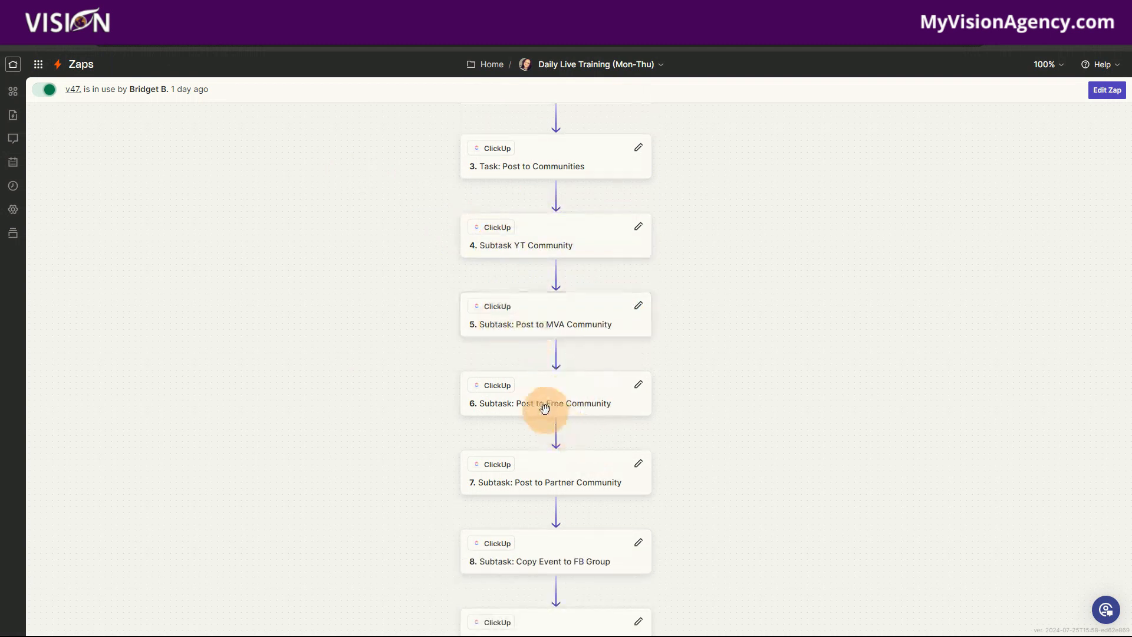
scroll(598, 448, "down", 2)
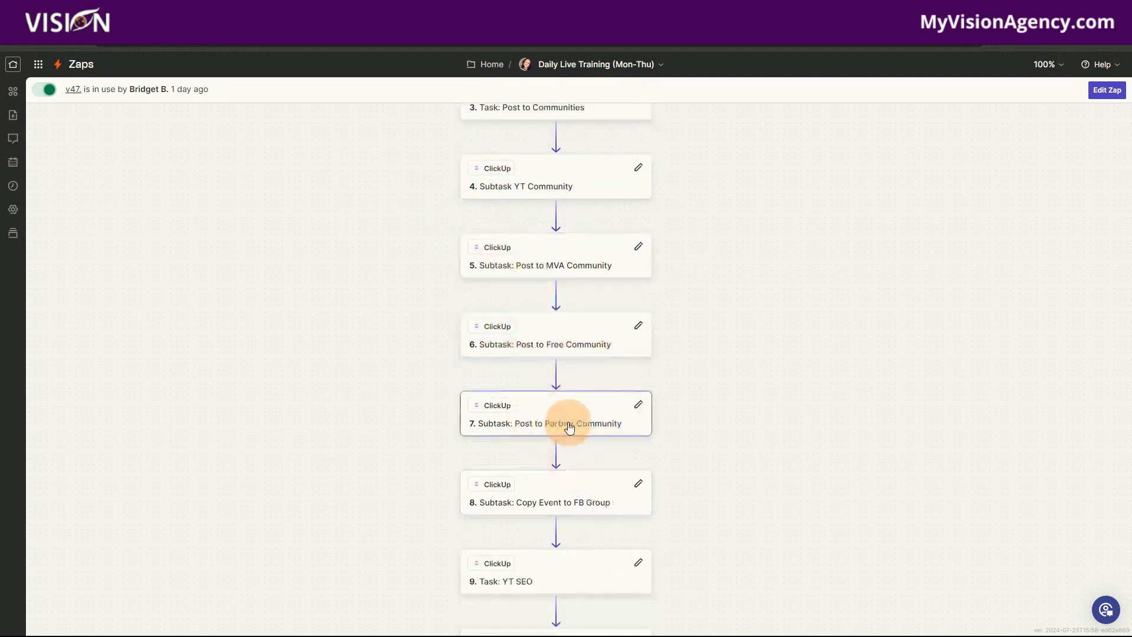
scroll(566, 471, "down", 2)
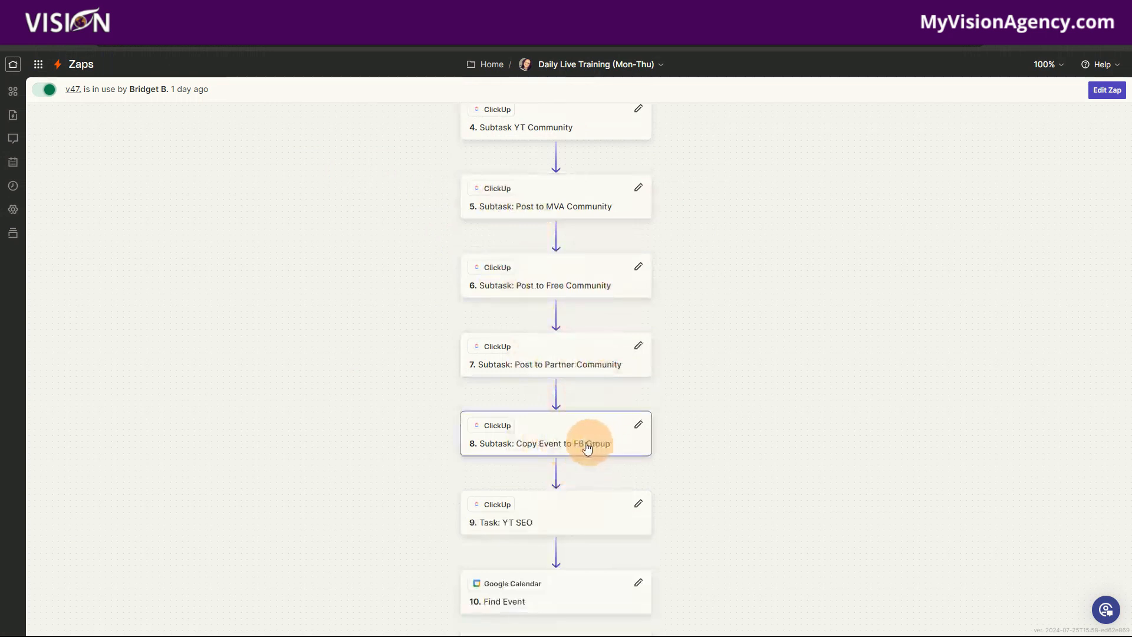
scroll(587, 448, "down", 2)
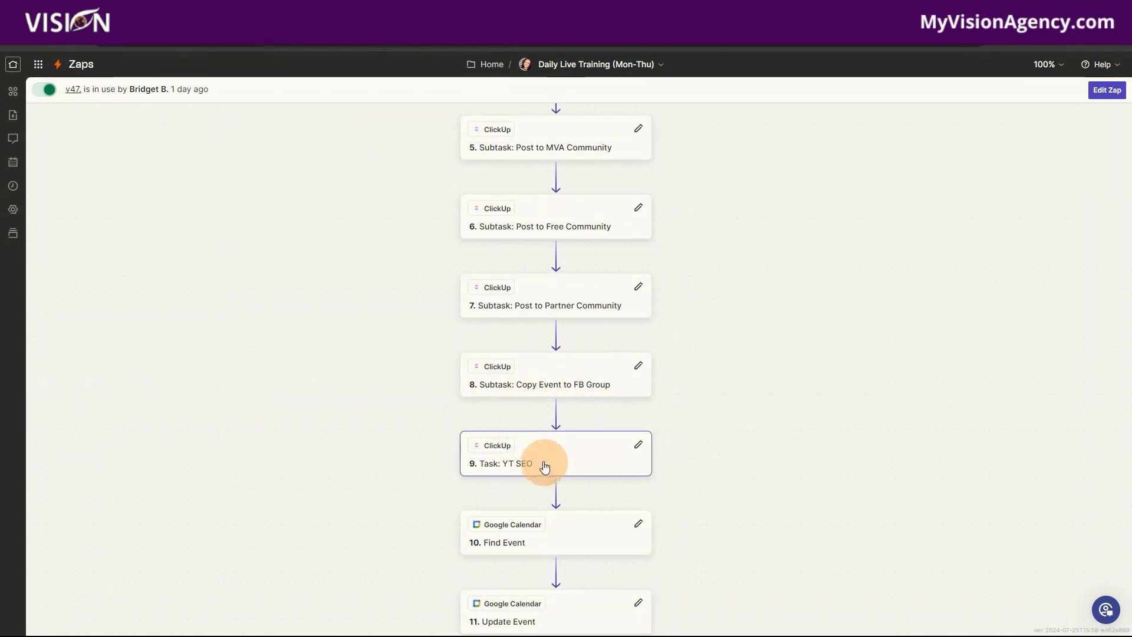
scroll(547, 460, "down", 1)
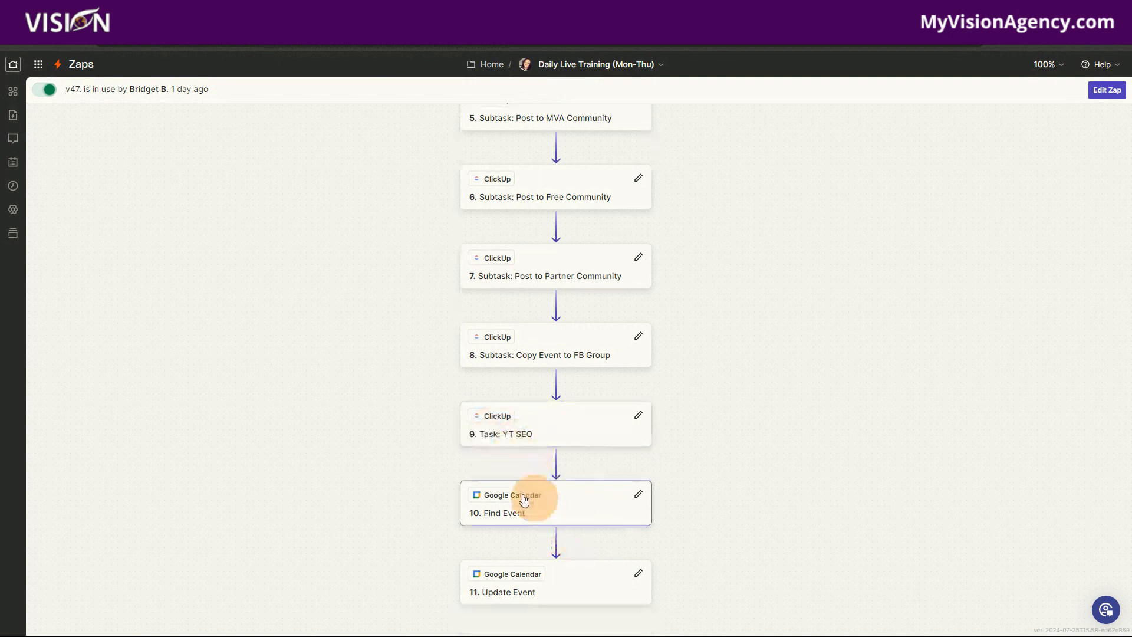
scroll(548, 500, "down", 2)
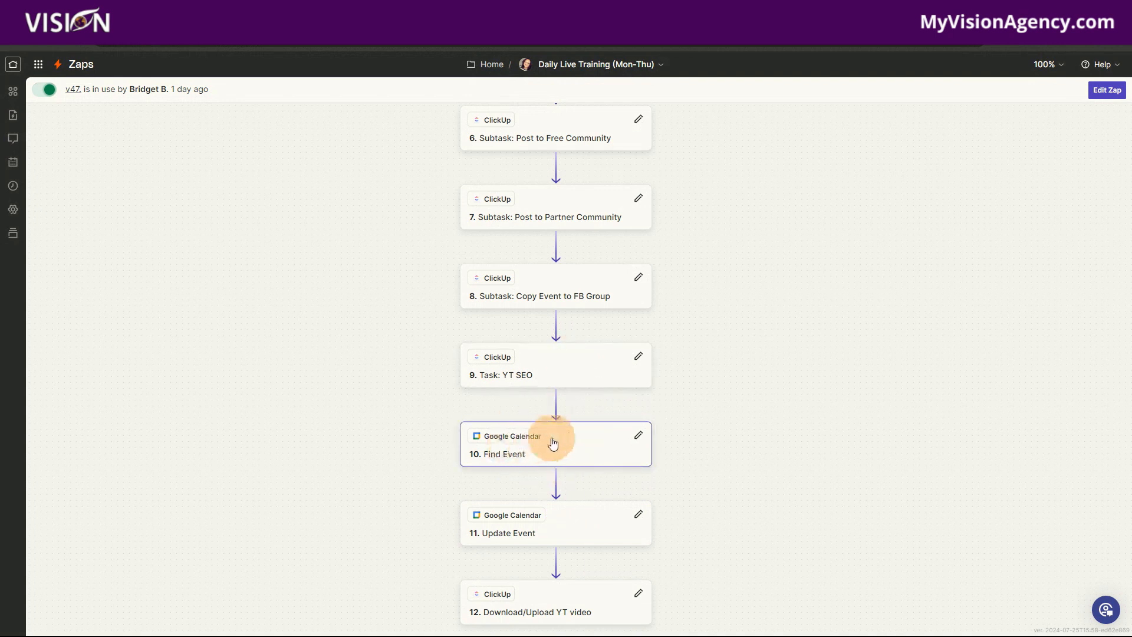
scroll(568, 513, "down", 1)
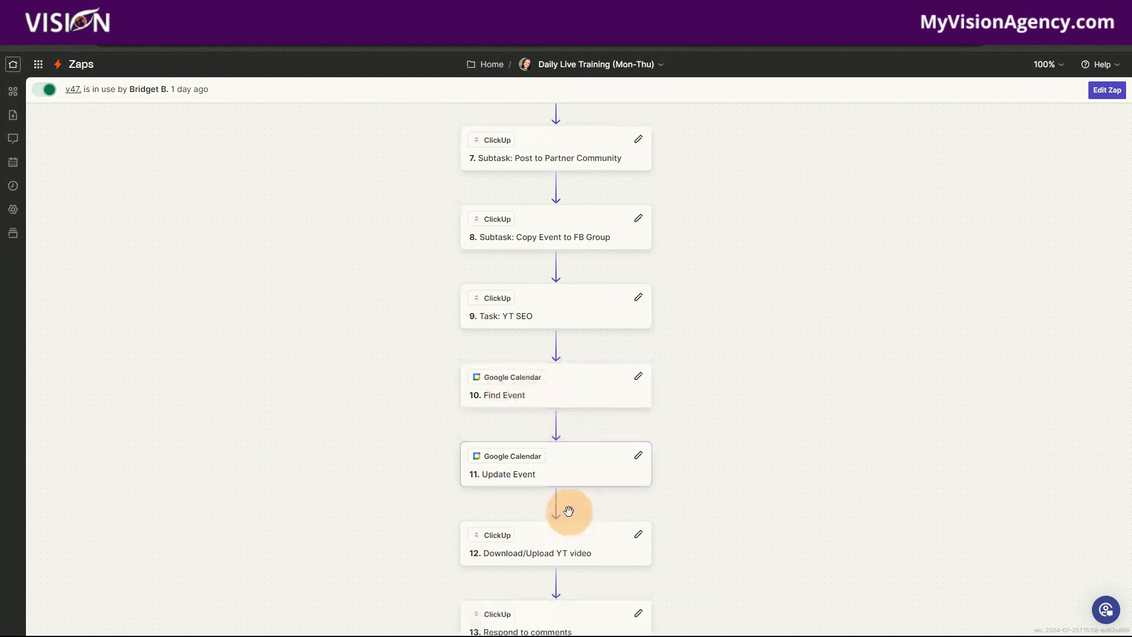
scroll(577, 475, "down", 2)
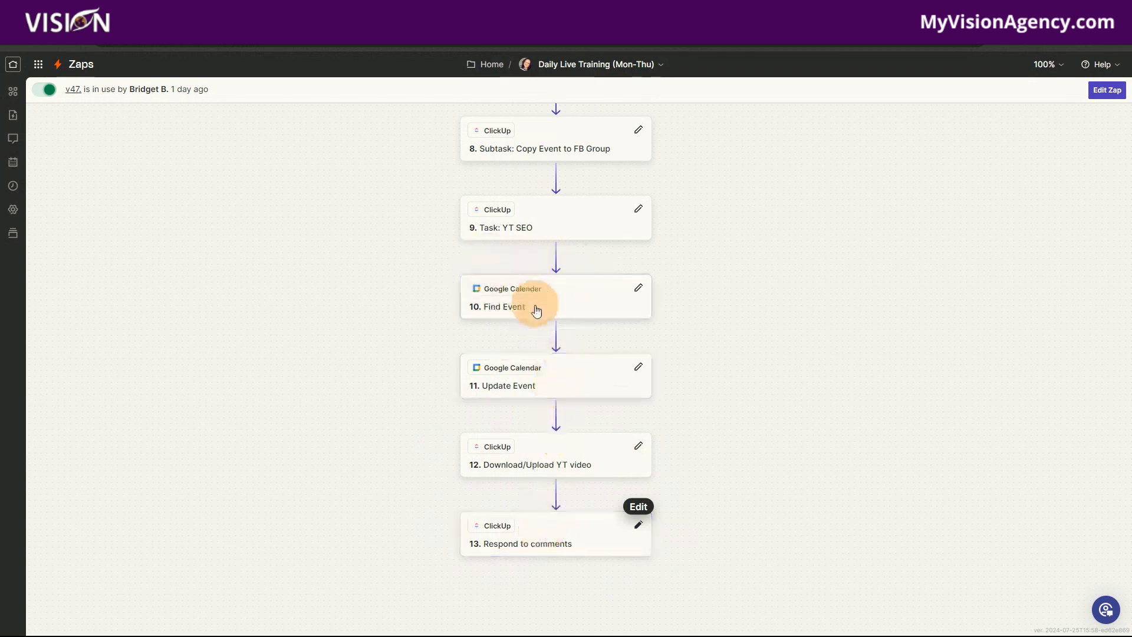
left_click(554, 537)
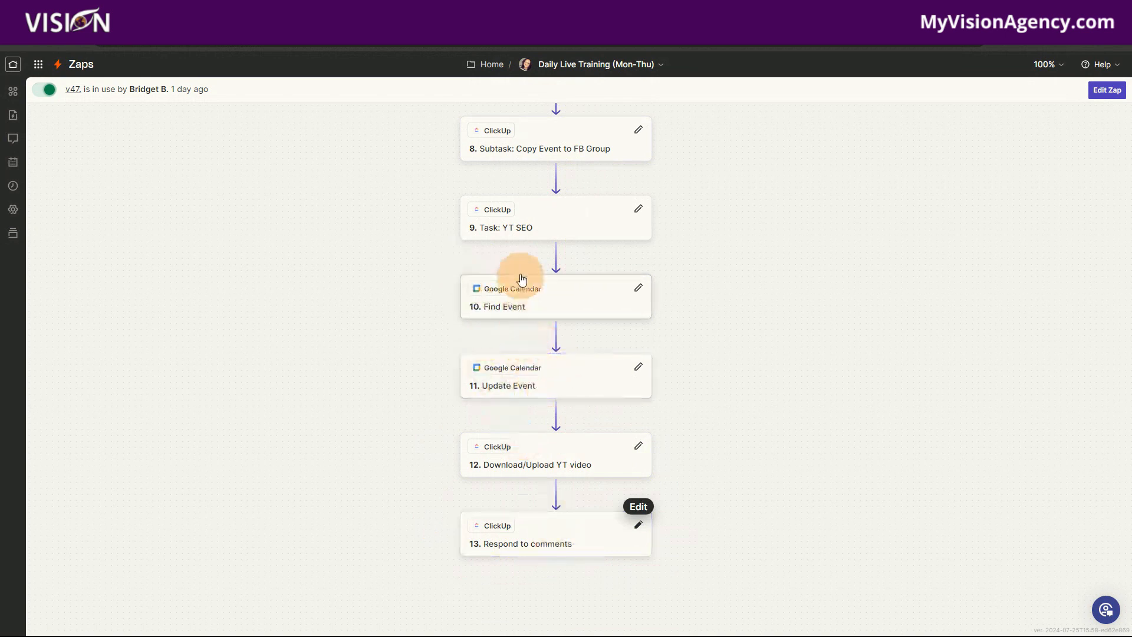
scroll(714, 457, "up", 3)
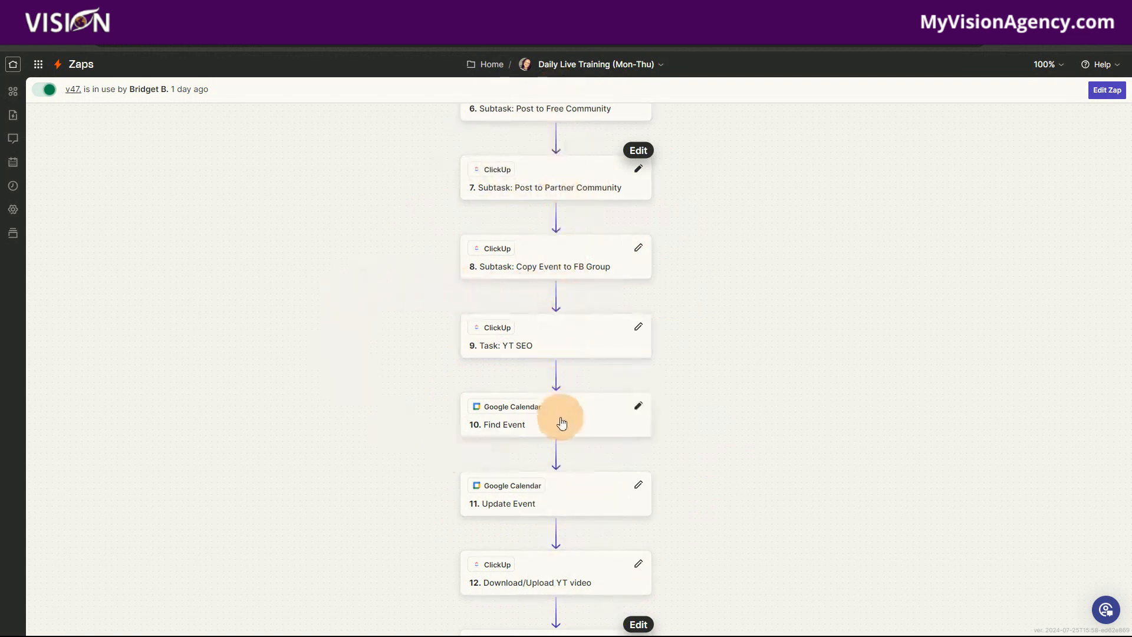
scroll(565, 425, "up", 2)
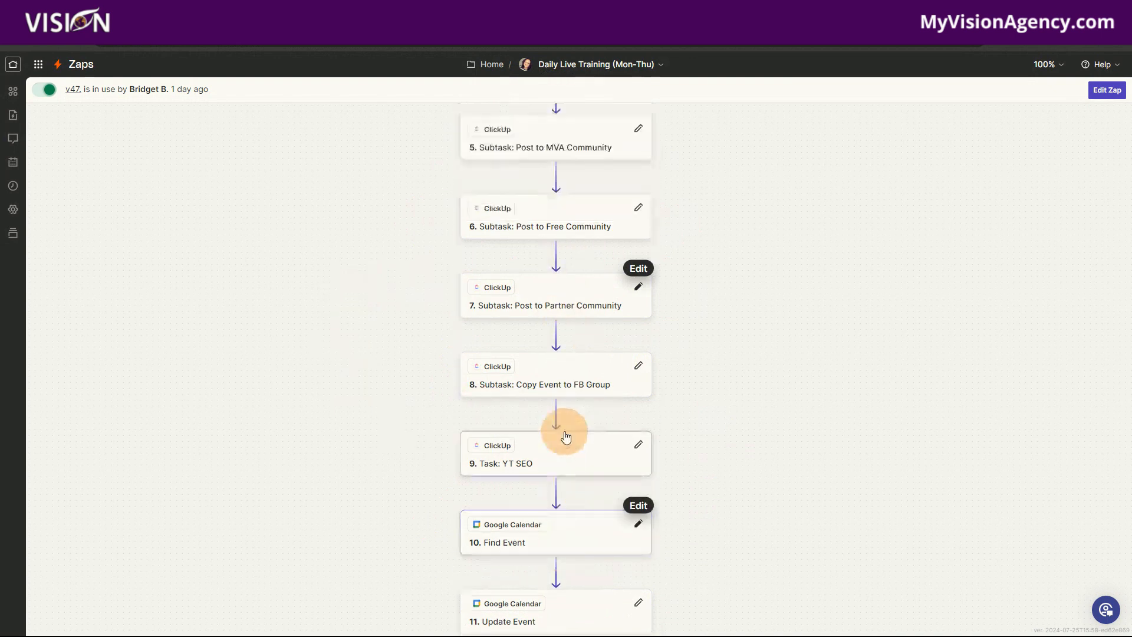
scroll(566, 426, "up", 2)
scroll(566, 361, "up", 5)
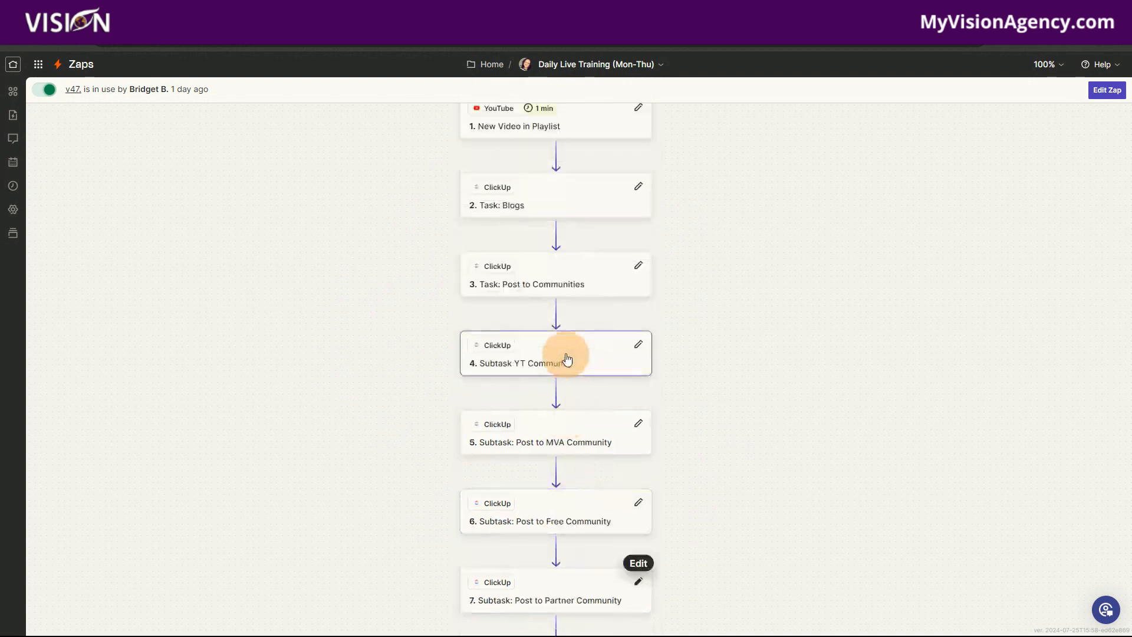
scroll(557, 319, "down", 3)
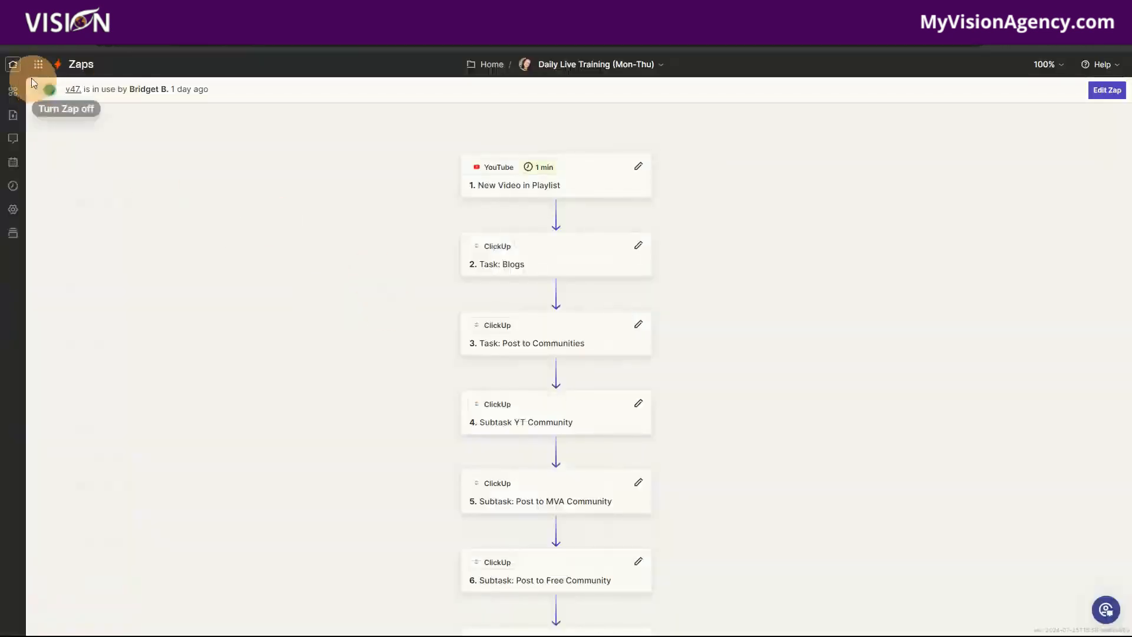
- Return to the Zapier home page and create a new Zap
left_click(13, 64)
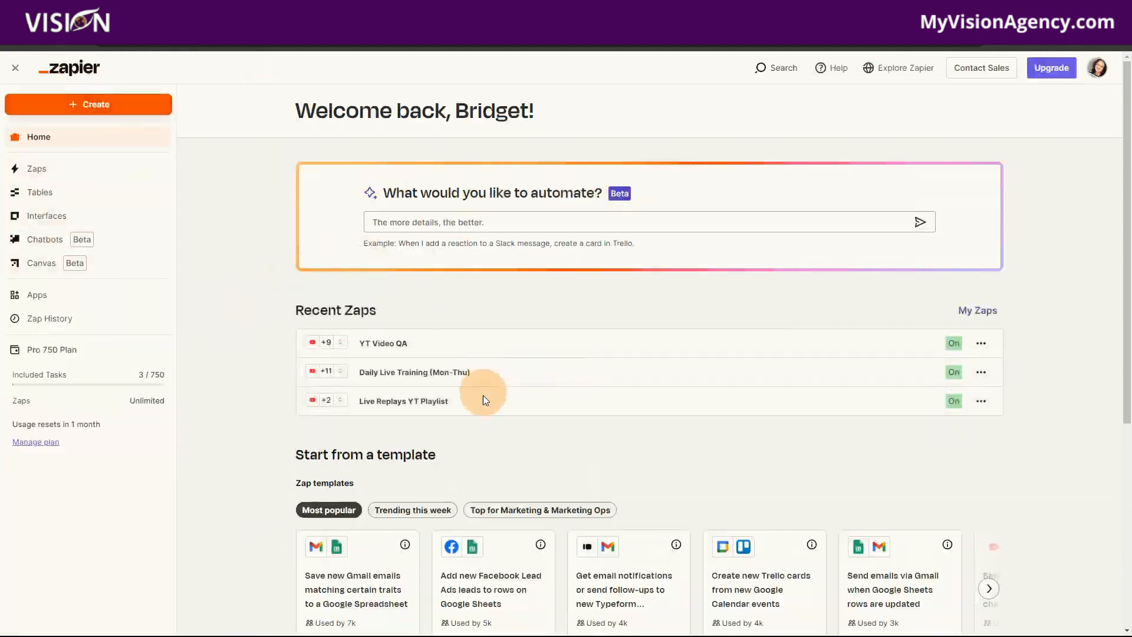
left_click(87, 103)
left_click(57, 142)
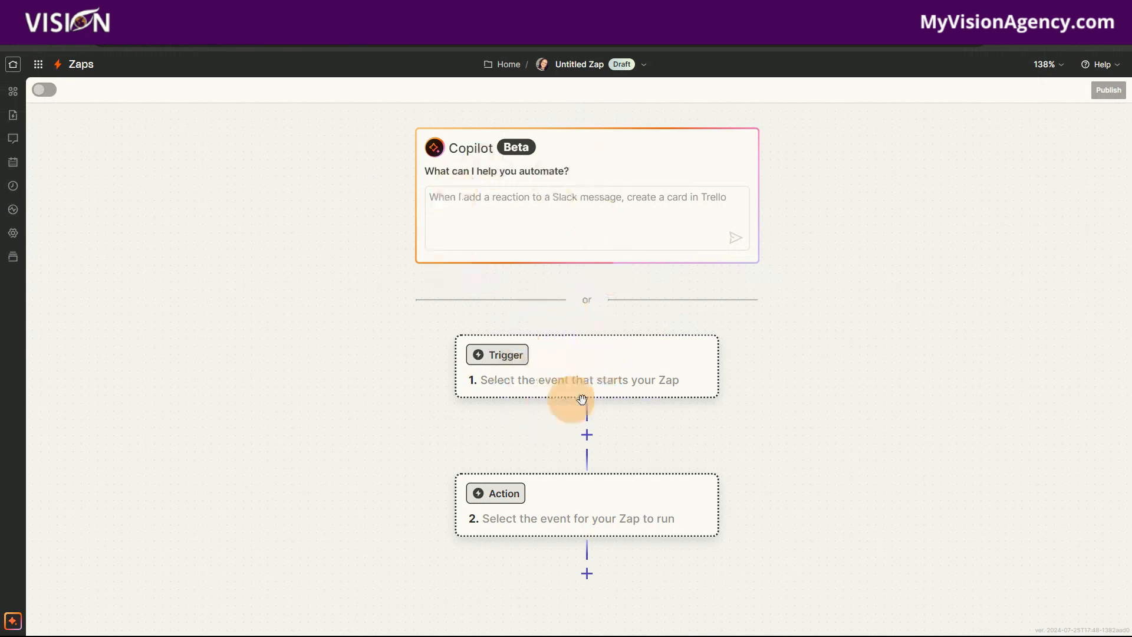
- Search for "youtube", set YouTube as the new Zap's trigger app, and open the choice of trigger events
left_click(591, 369)
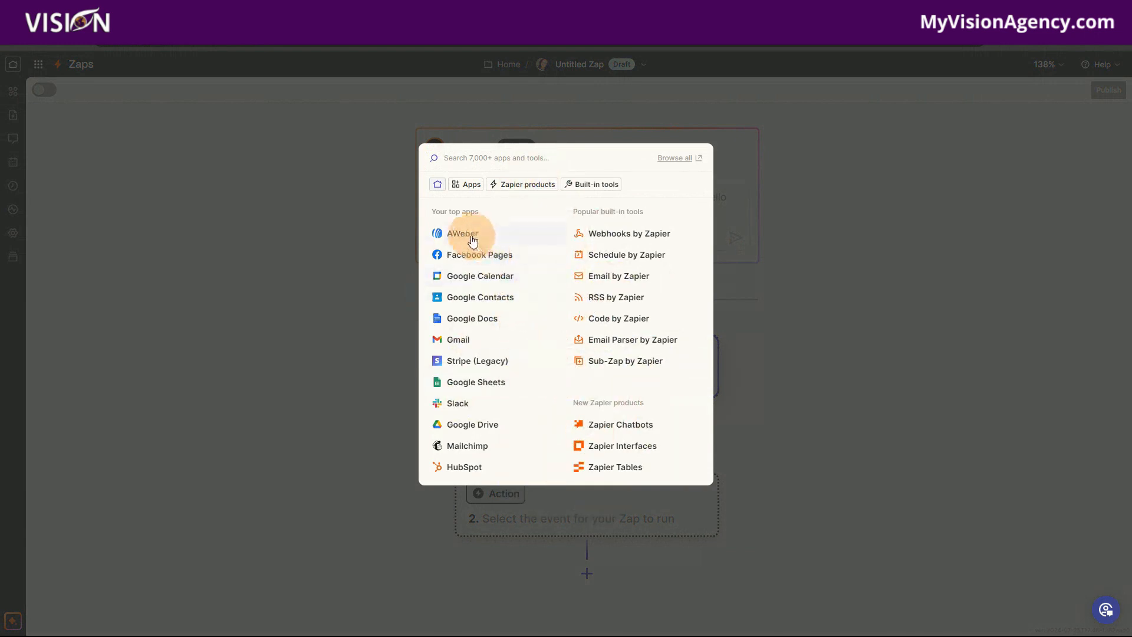
left_click(466, 157)
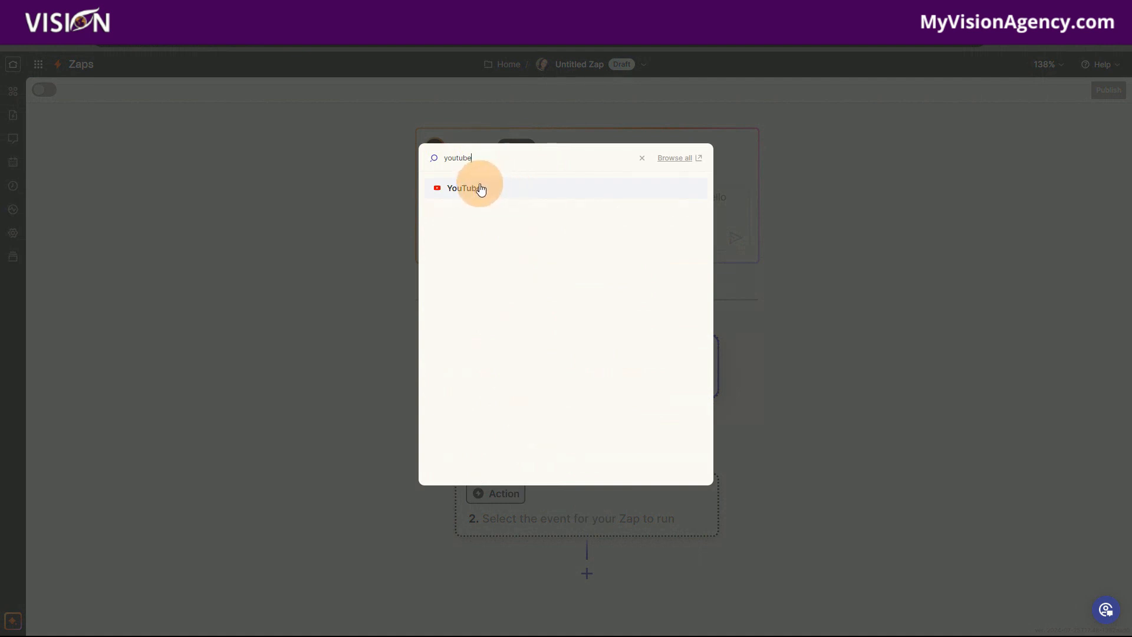
left_click(482, 189)
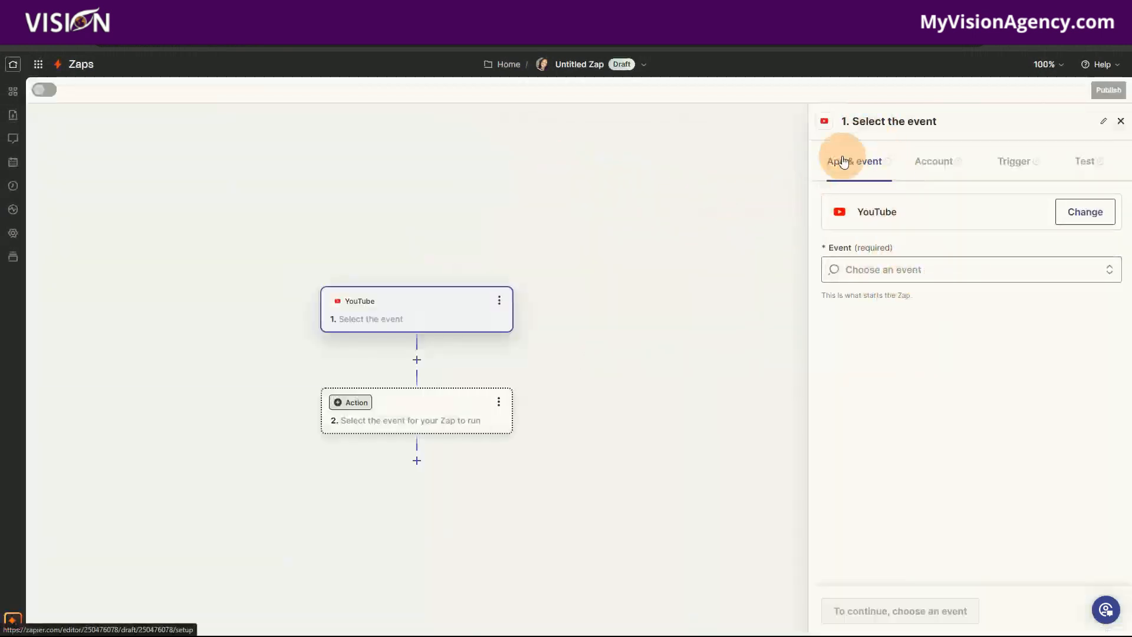
left_click(1082, 212)
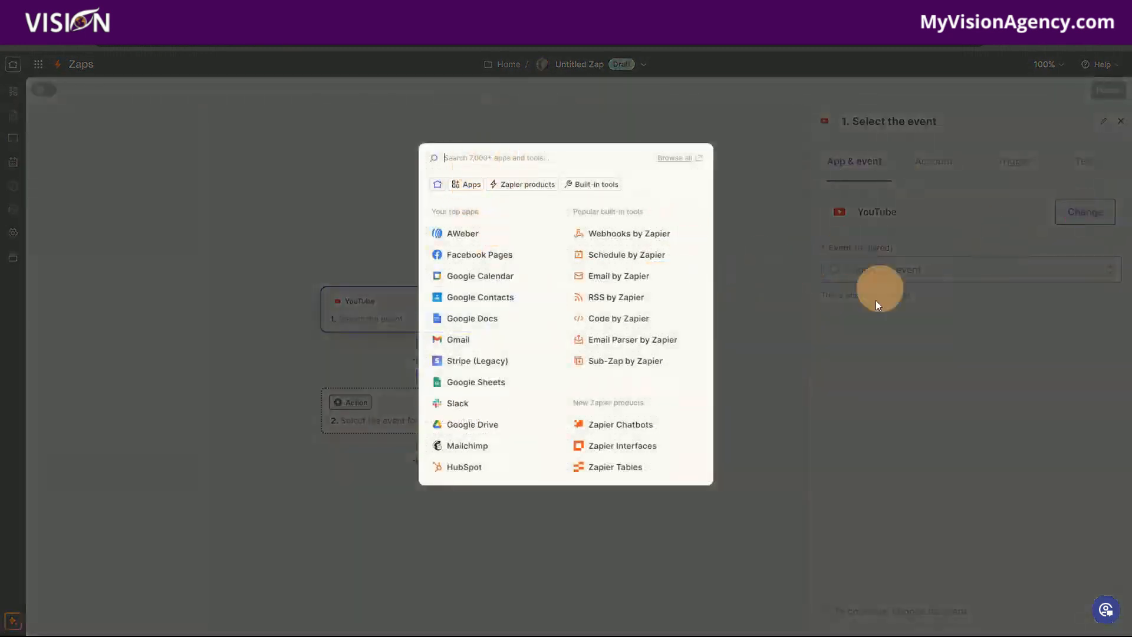
left_click(873, 392)
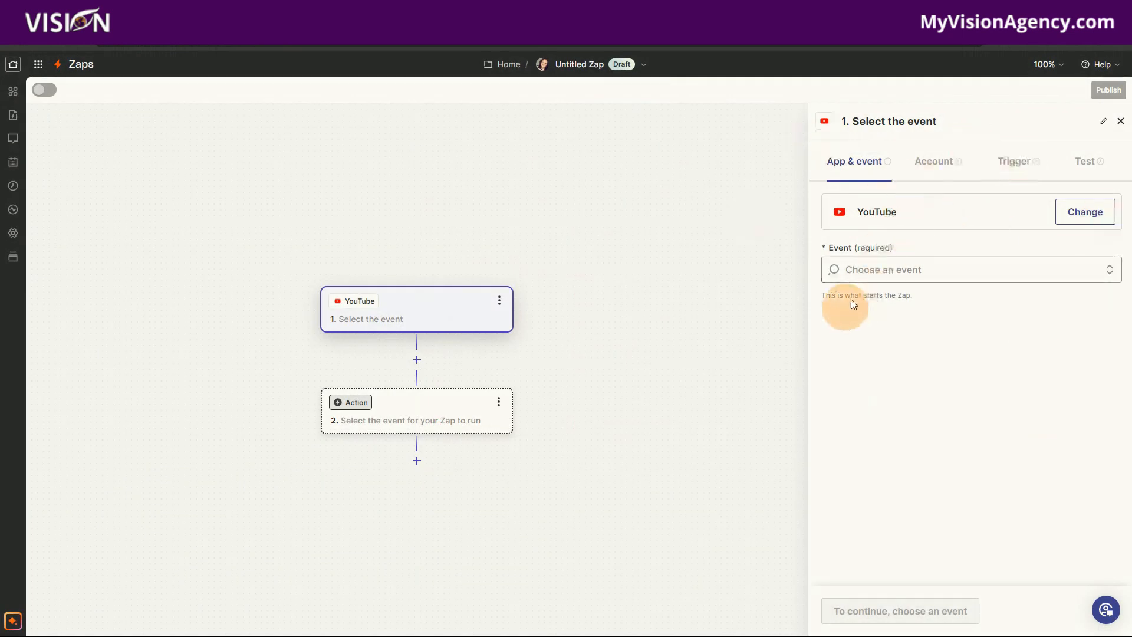
left_click(883, 266)
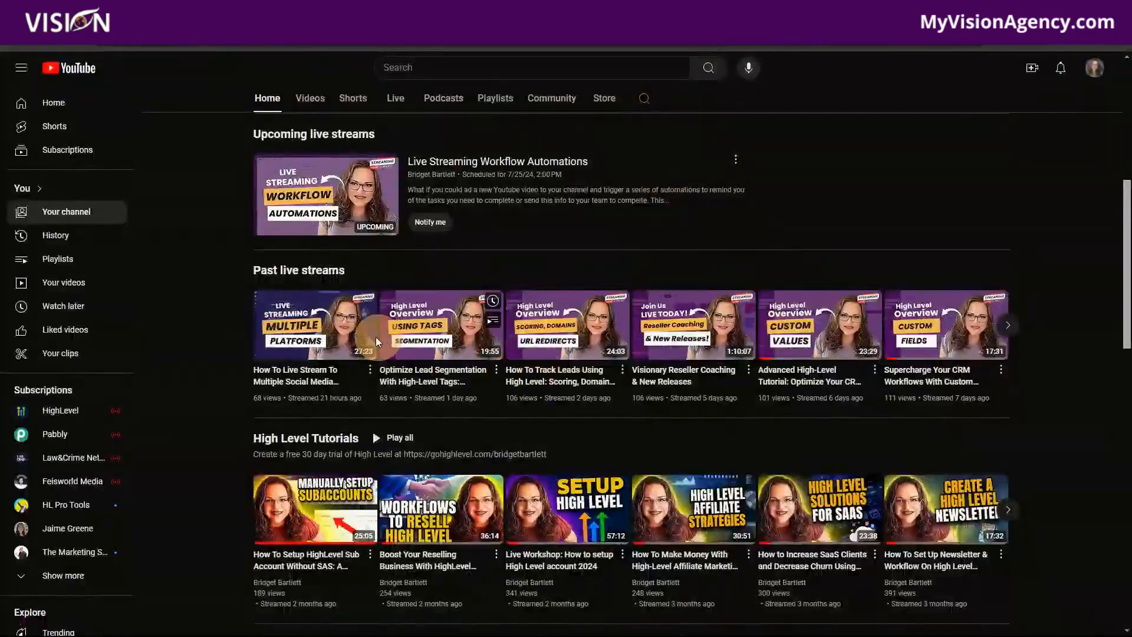
- Check which playlists the most recent past live stream is saved to, and close the list
left_click(370, 369)
left_click(379, 438)
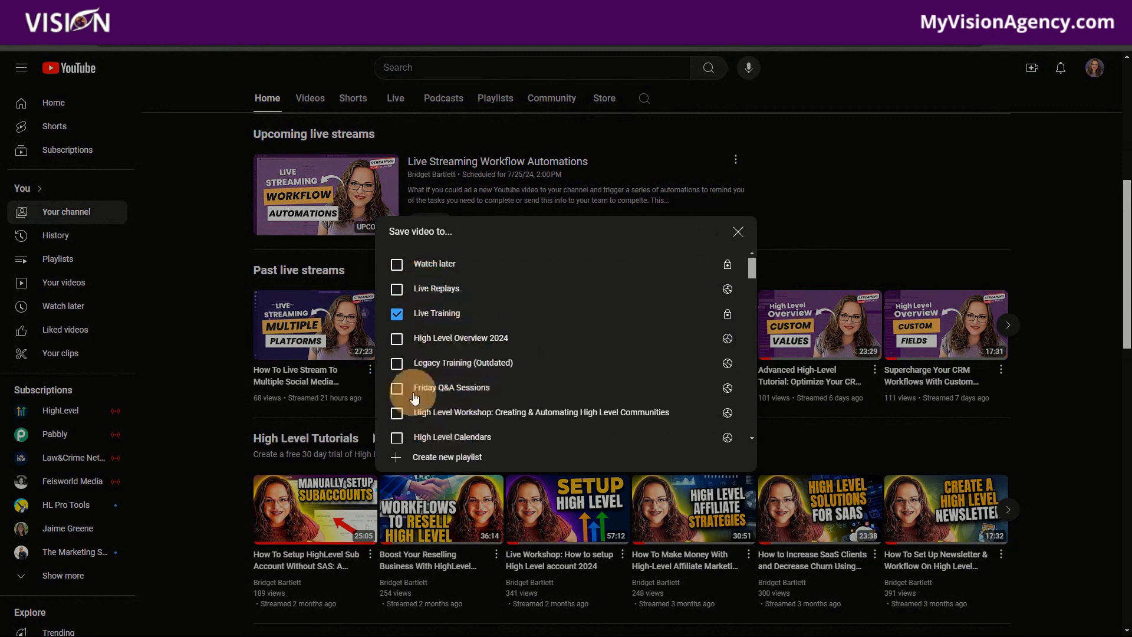
left_click(734, 241)
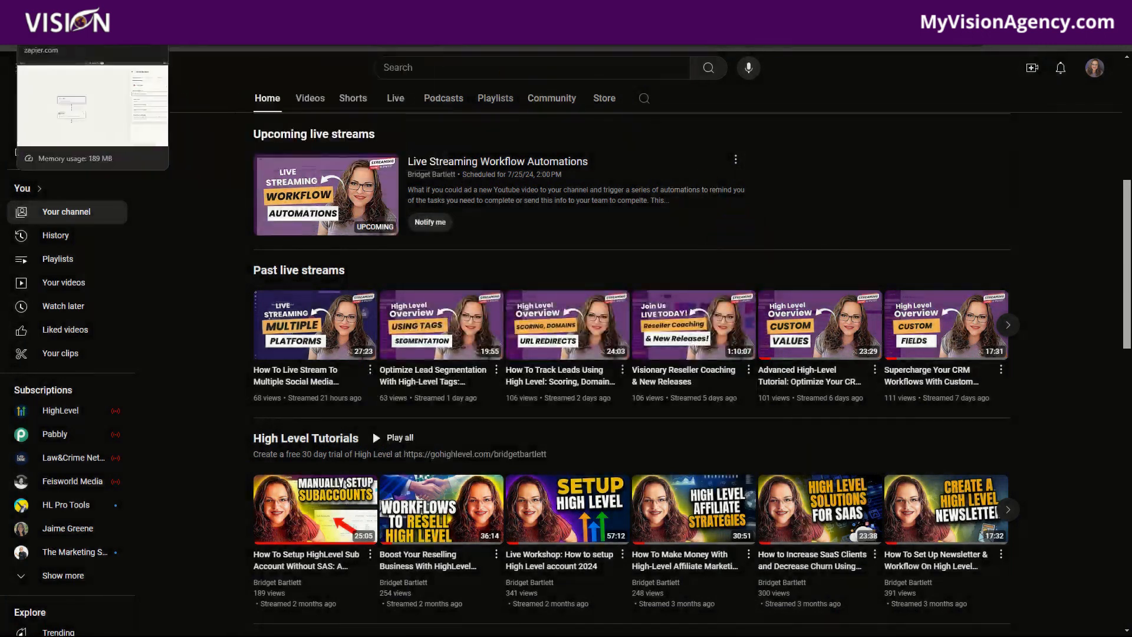
- Switch back to Zapier, set the YouTube trigger event to New Video in Playlist, and continue with the connected account to the playlist ID setting
left_click(50, 9)
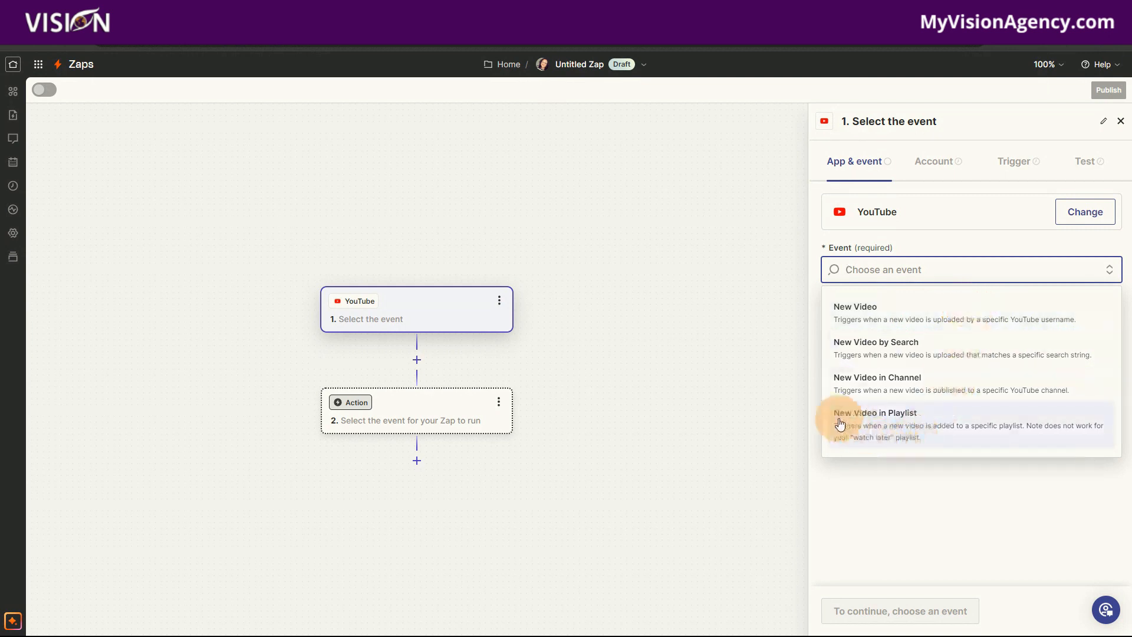
left_click(875, 431)
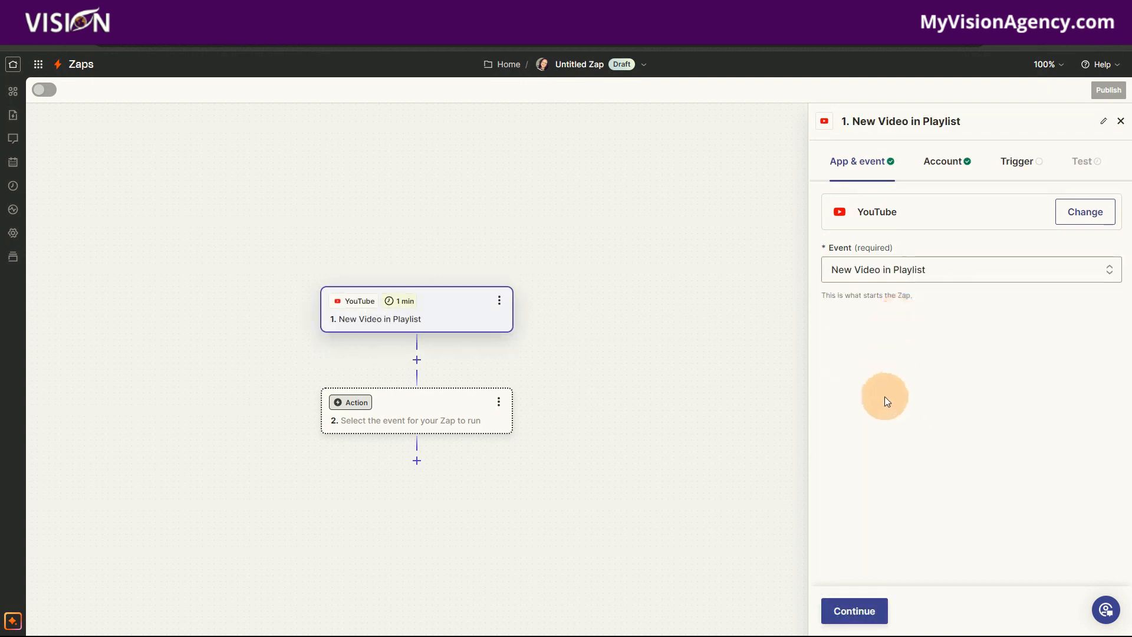
left_click(851, 610)
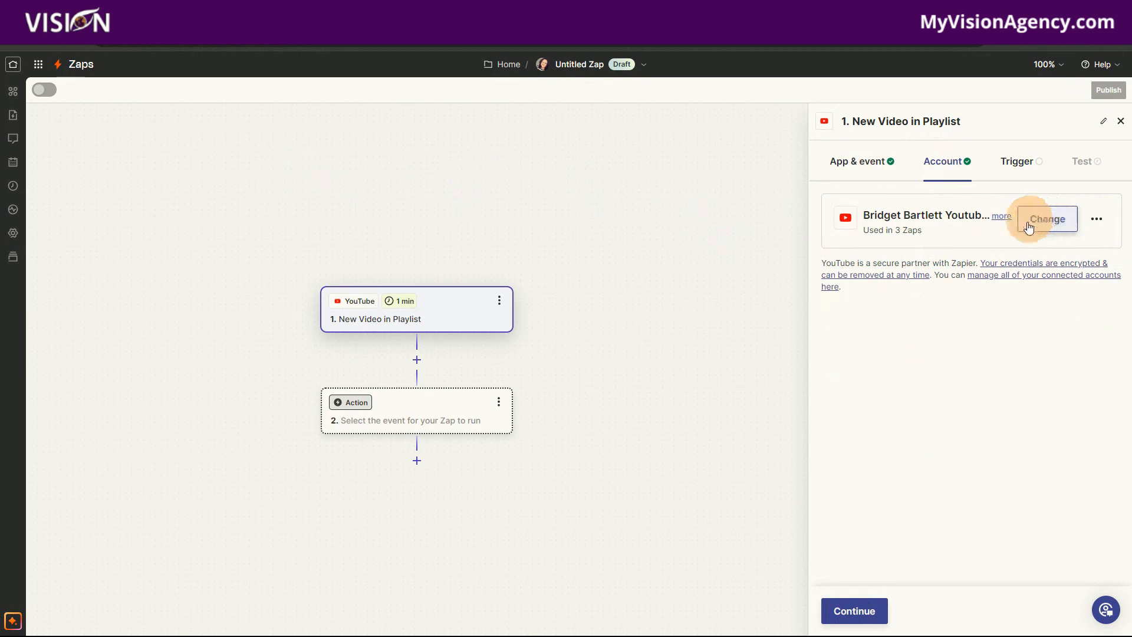
left_click(855, 610)
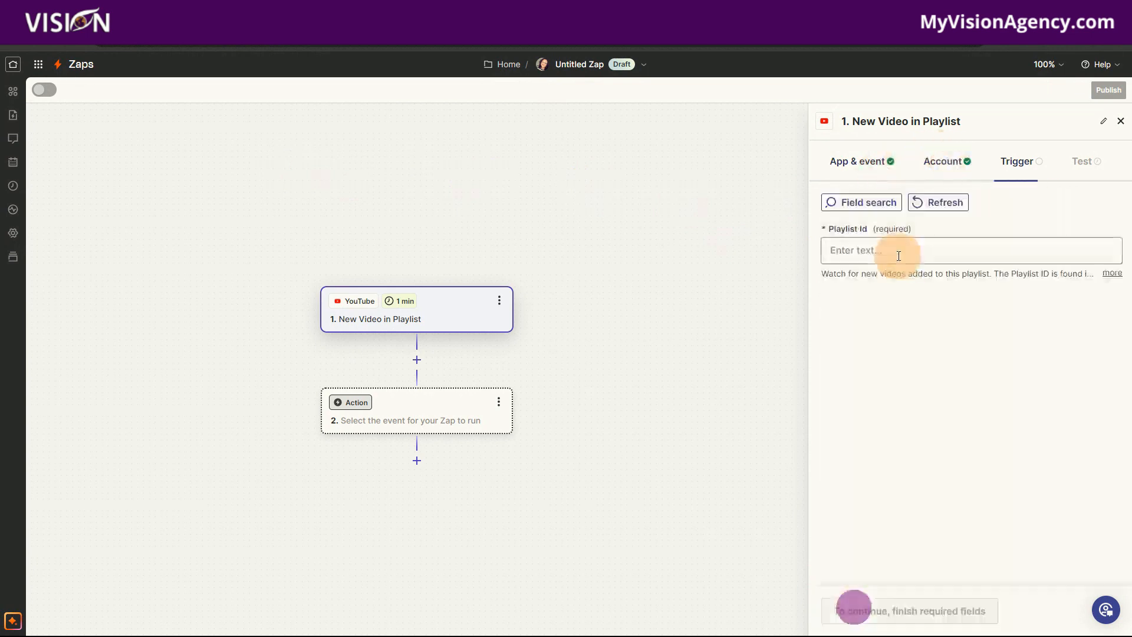
left_click(860, 252)
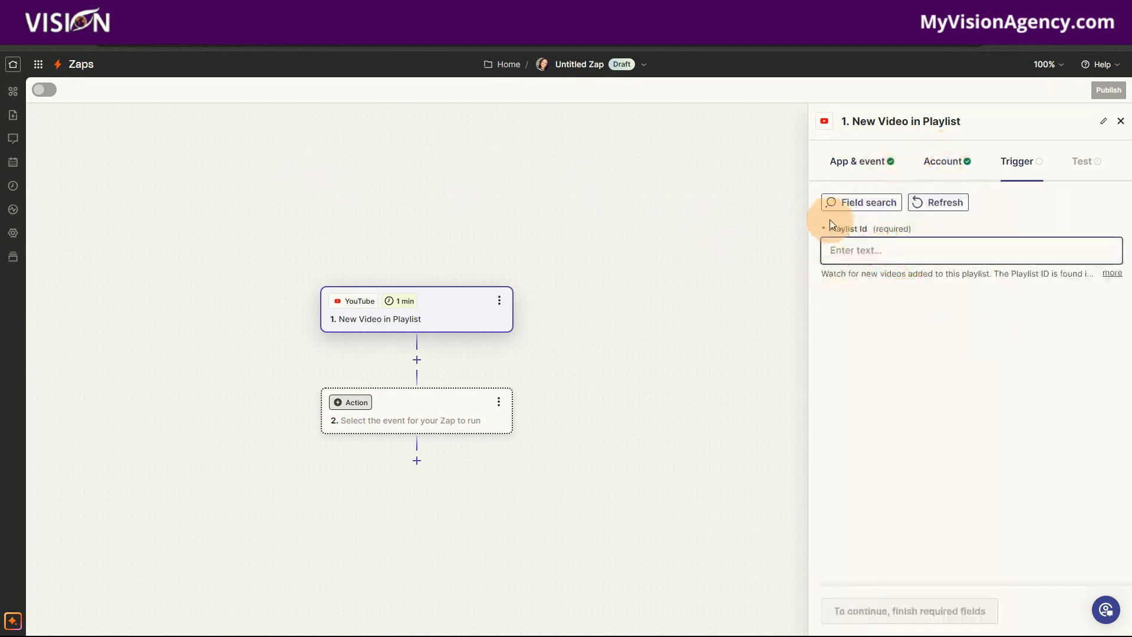
- Switch to YouTube, open the channel's playlists, and check the available options for the High Level Calendars playlist
left_click(271, 9)
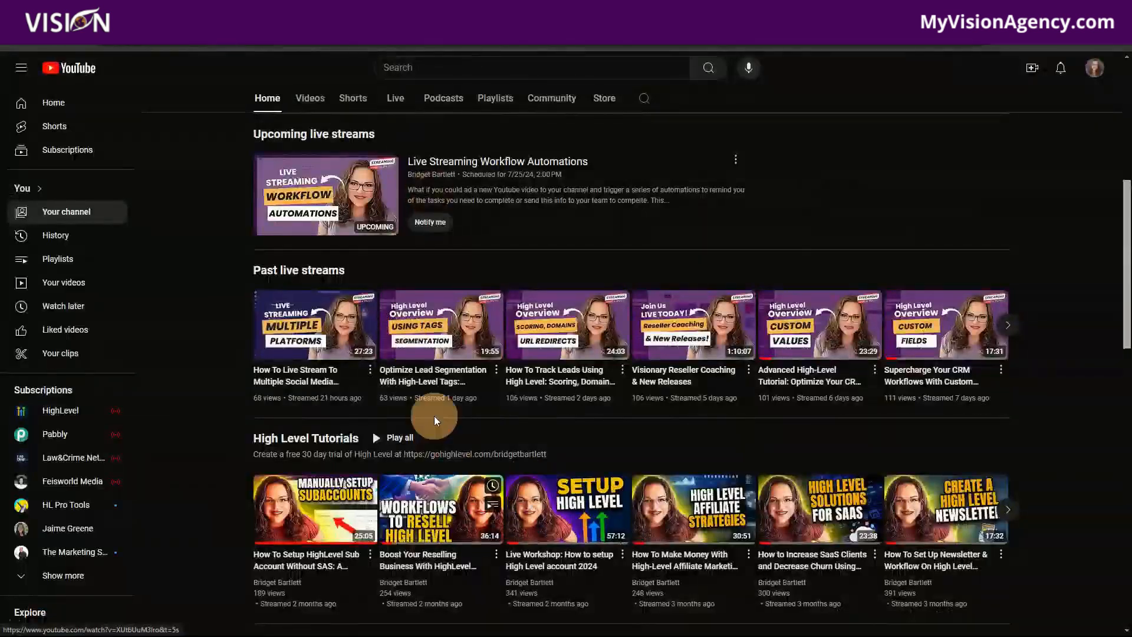
left_click(493, 99)
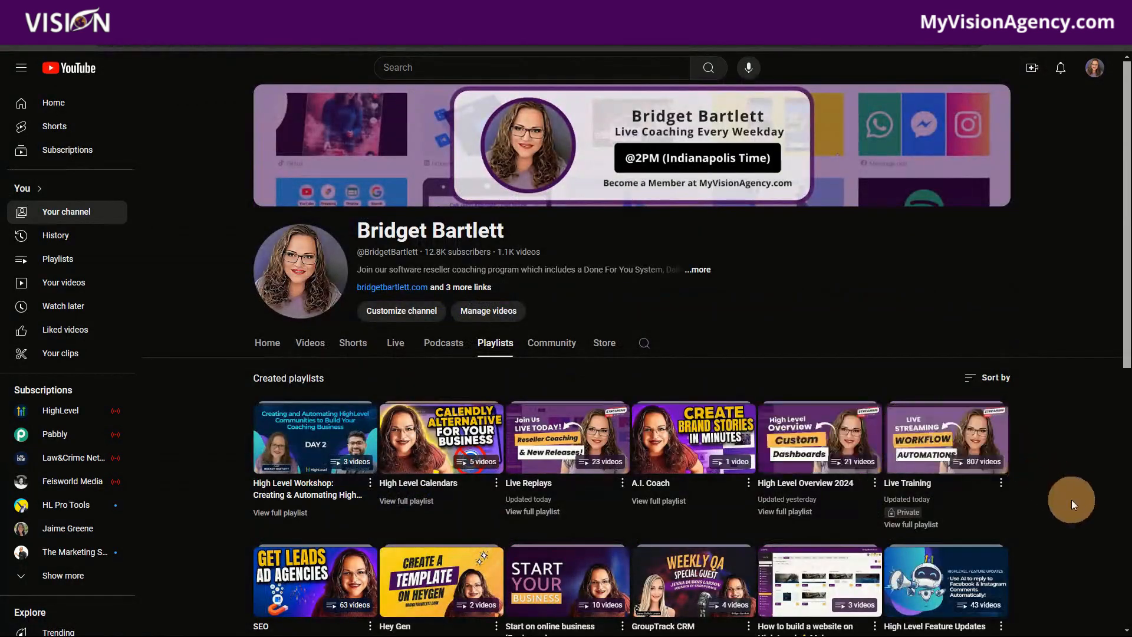
scroll(1071, 500, "down", 3)
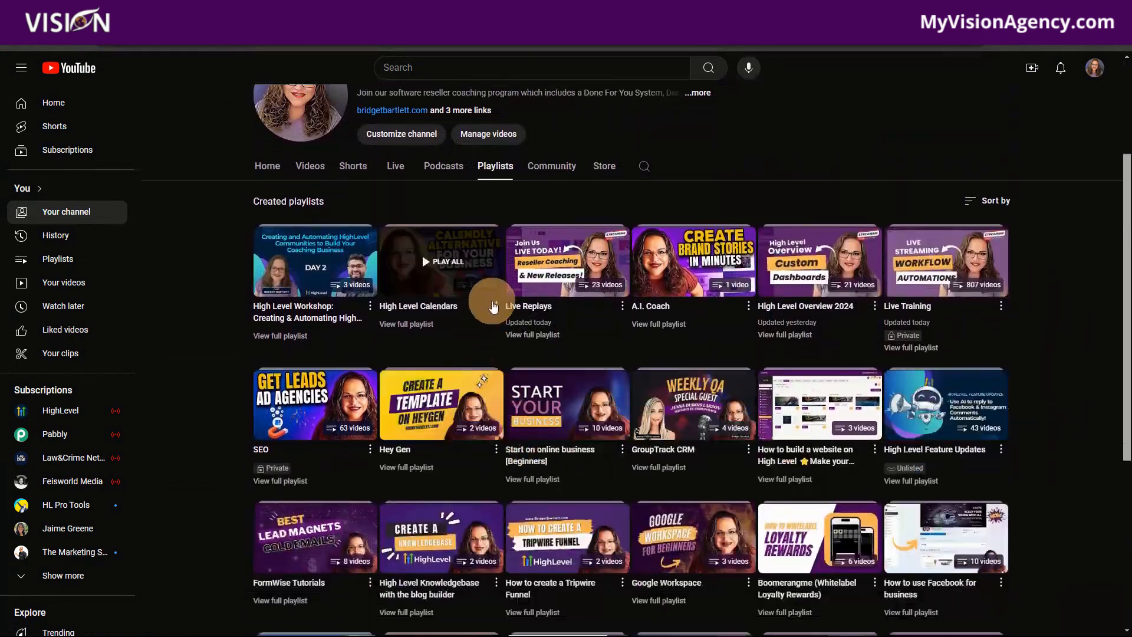
left_click(494, 306)
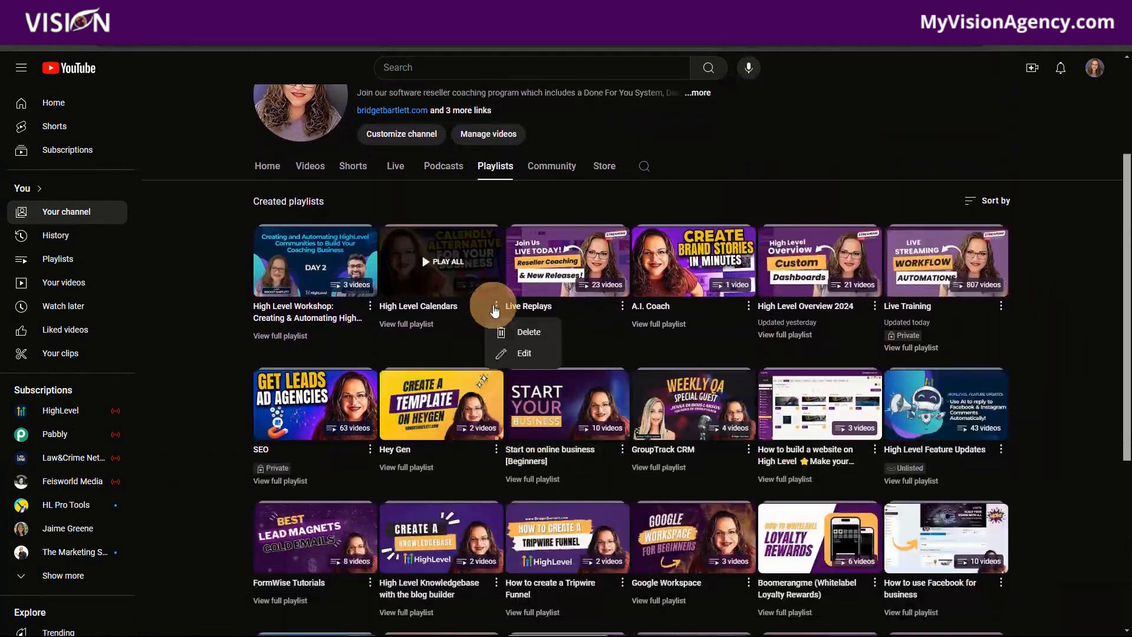
left_click(495, 307)
left_click(495, 306)
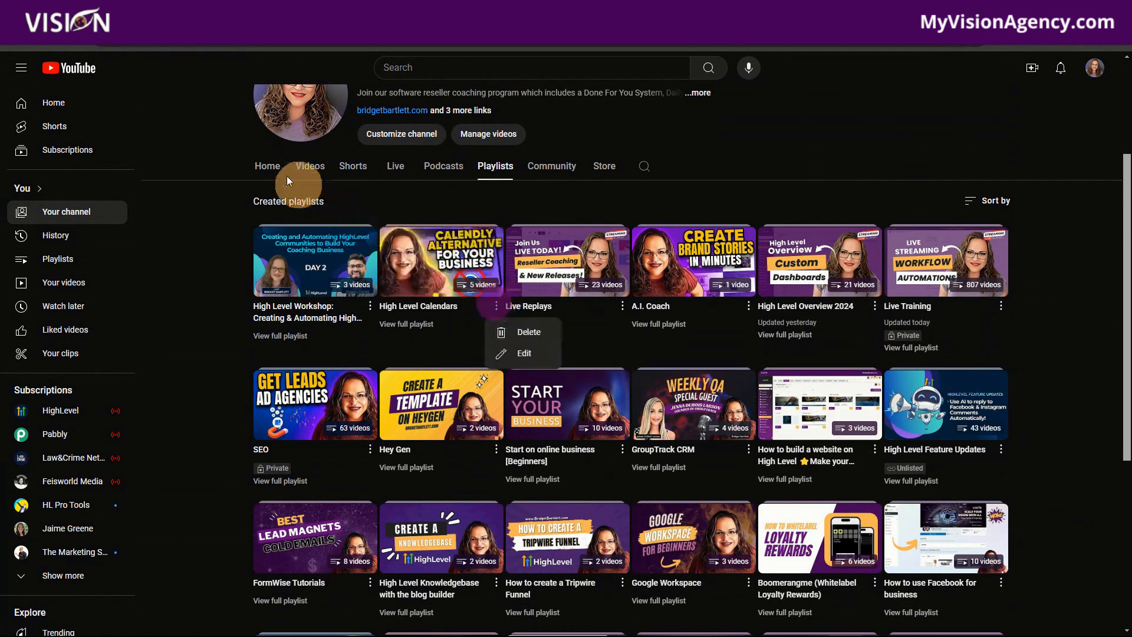
- From the channel's home page, check which playlists the current live stream, Live Streaming Workflow Automations, is saved to
left_click(267, 166)
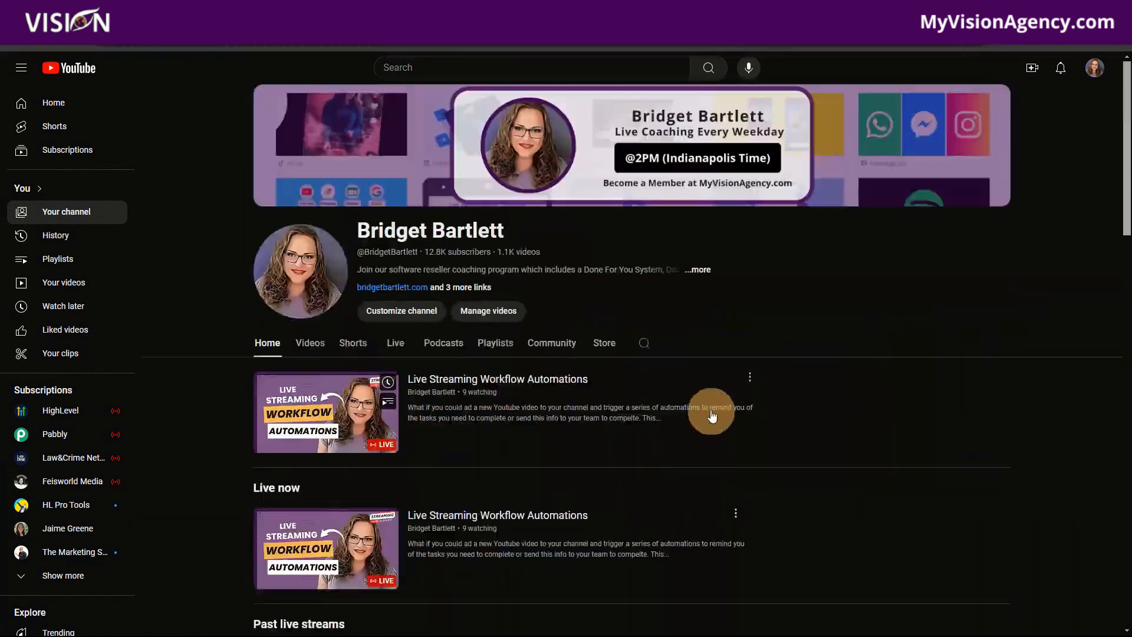
left_click(736, 515)
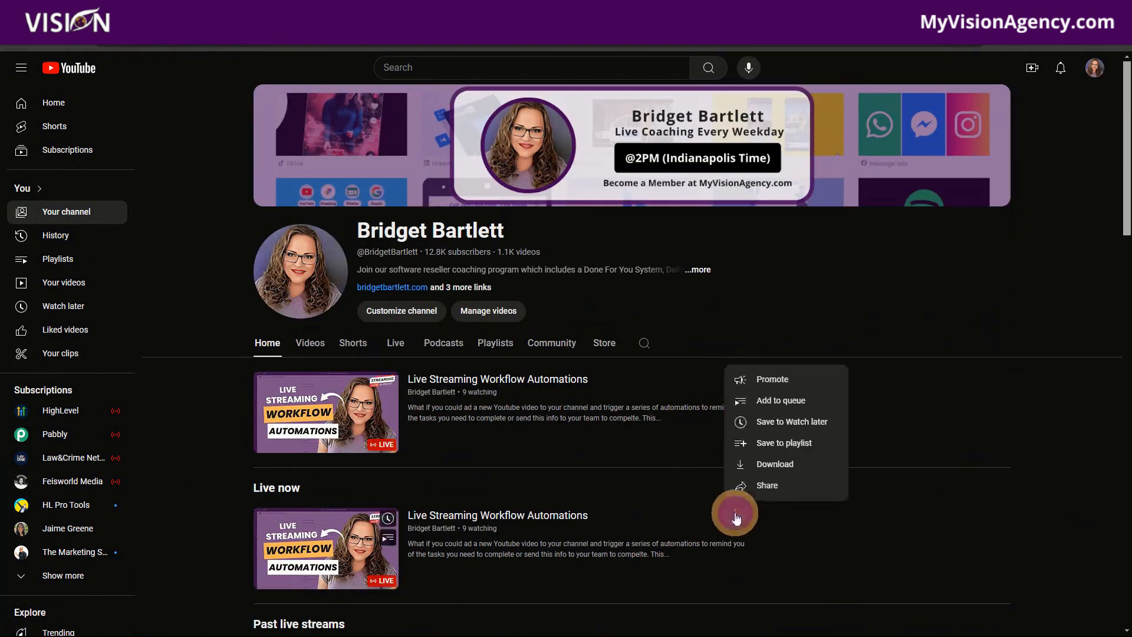
left_click(755, 440)
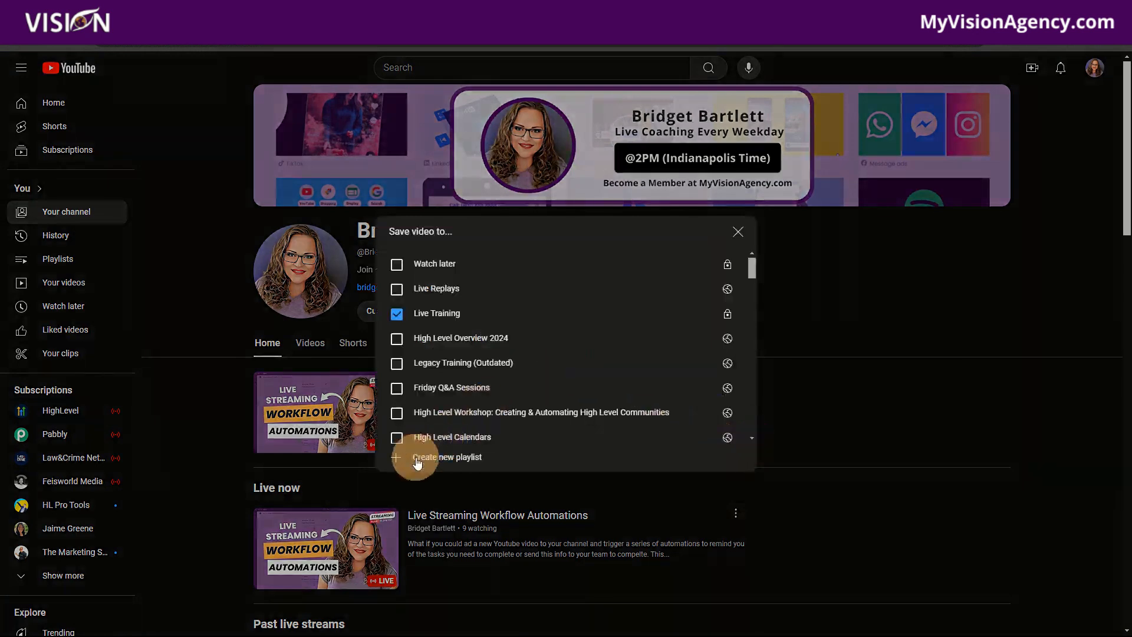
left_click(736, 237)
- Open the full High Level Calendars playlist and copy the playlist ID that follows "list=" in its URL
left_click(494, 342)
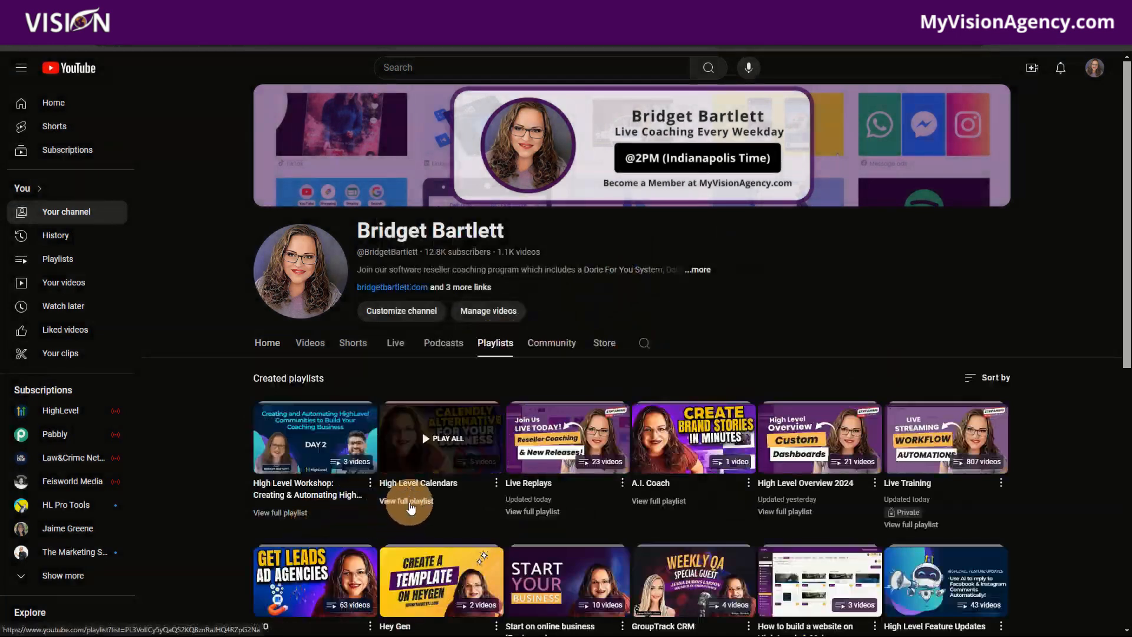
left_click(411, 506)
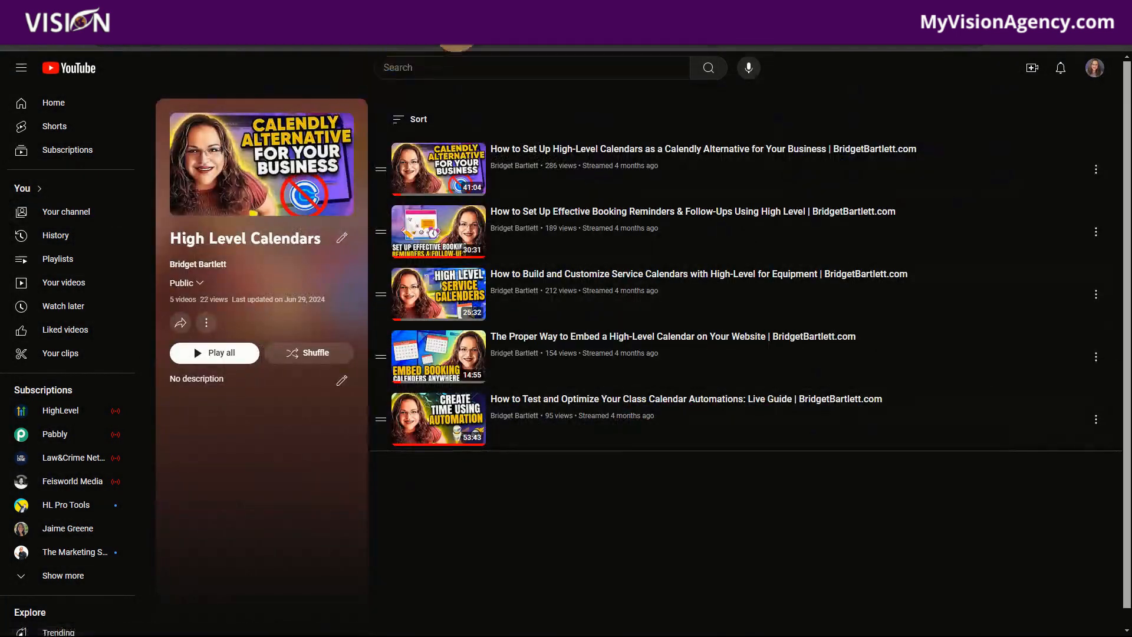
left_click_drag(506, 46, 563, 220)
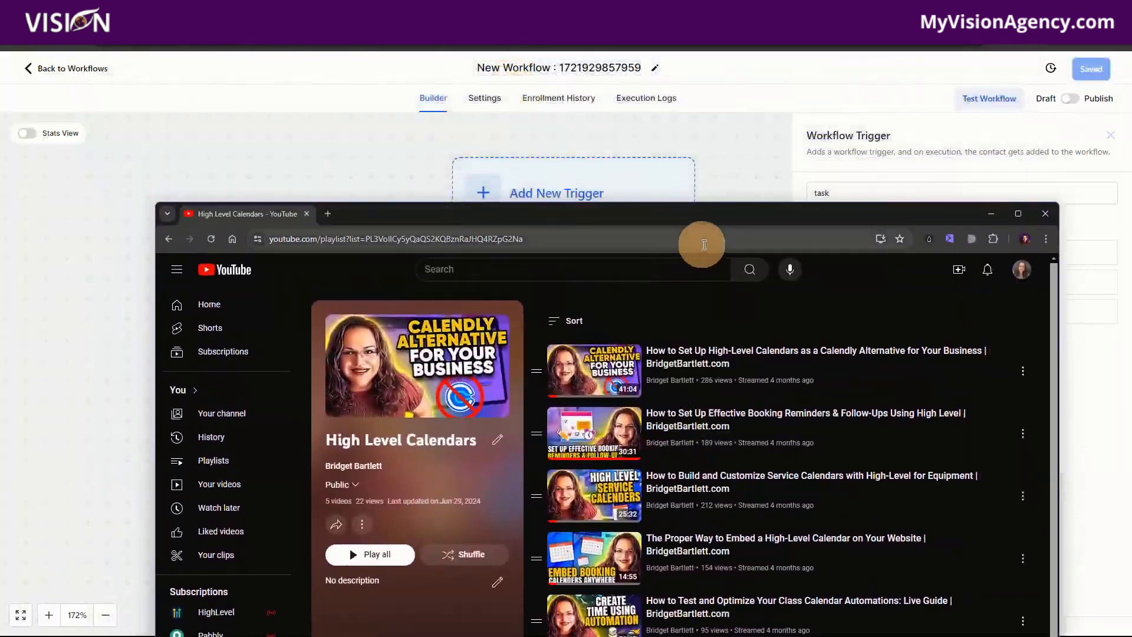
double_click(704, 239)
left_click(404, 237)
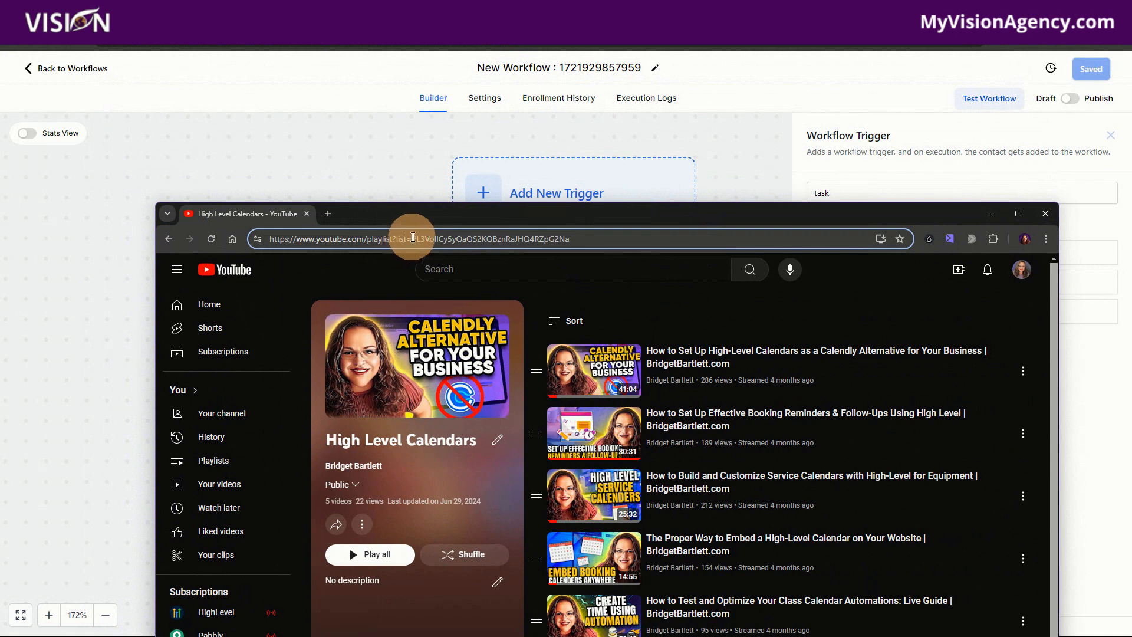
left_click_drag(415, 239, 581, 239)
key("ctrl+c")
left_click(410, 239)
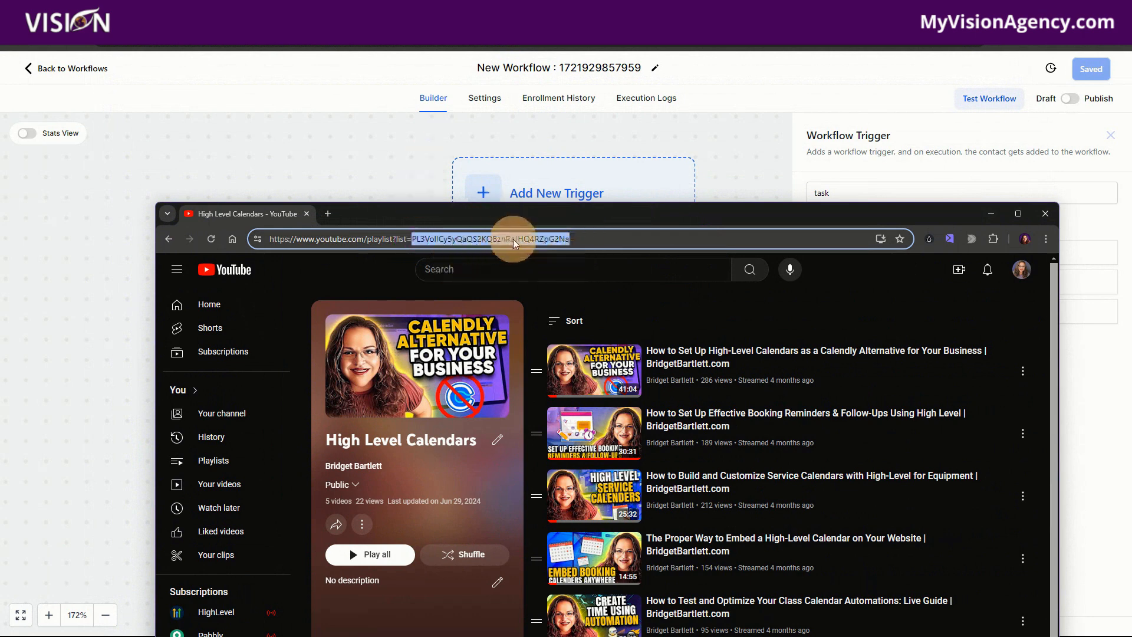
- Return to the Zap and paste the copied High Level Calendars playlist ID as the trigger's Playlist Id
left_click_drag(257, 218, 331, 1)
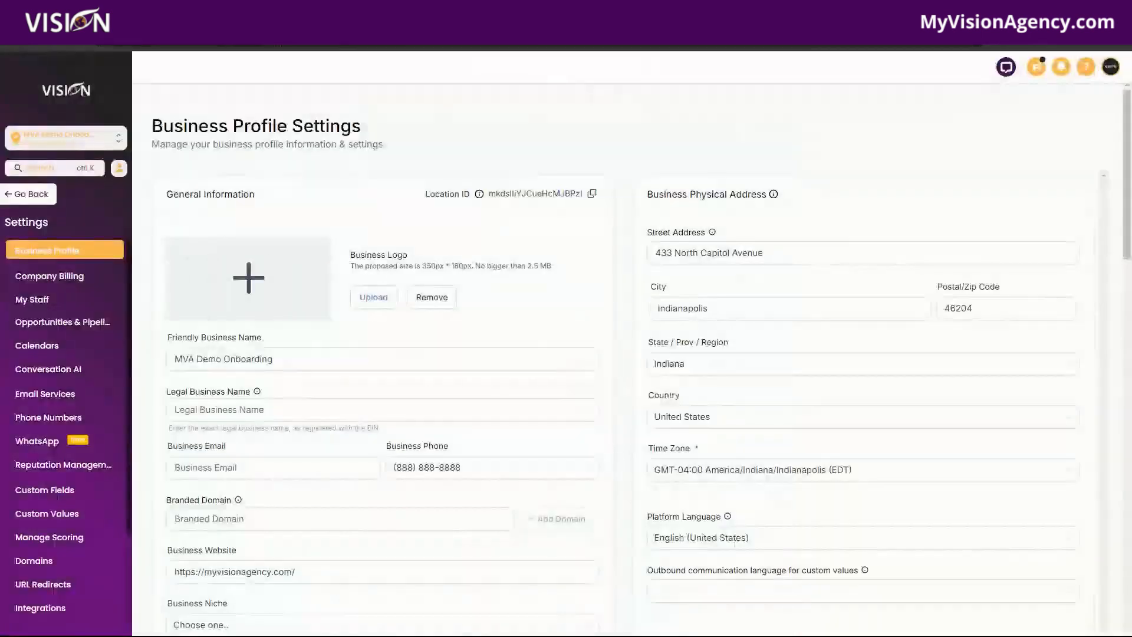
left_click(882, 255)
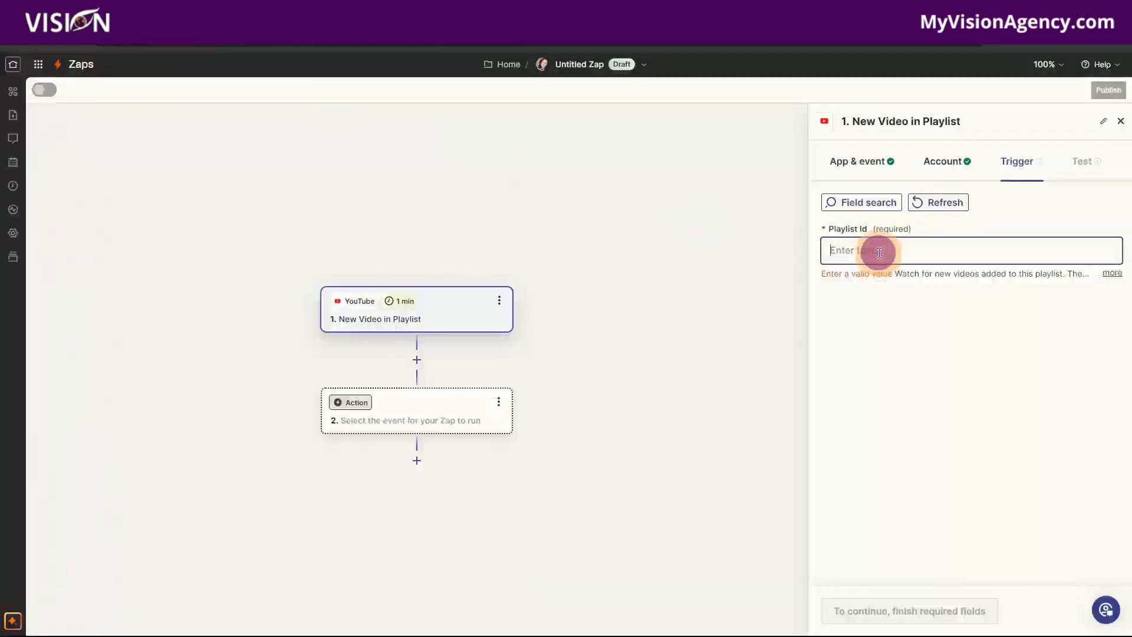
key("ctrl+v")
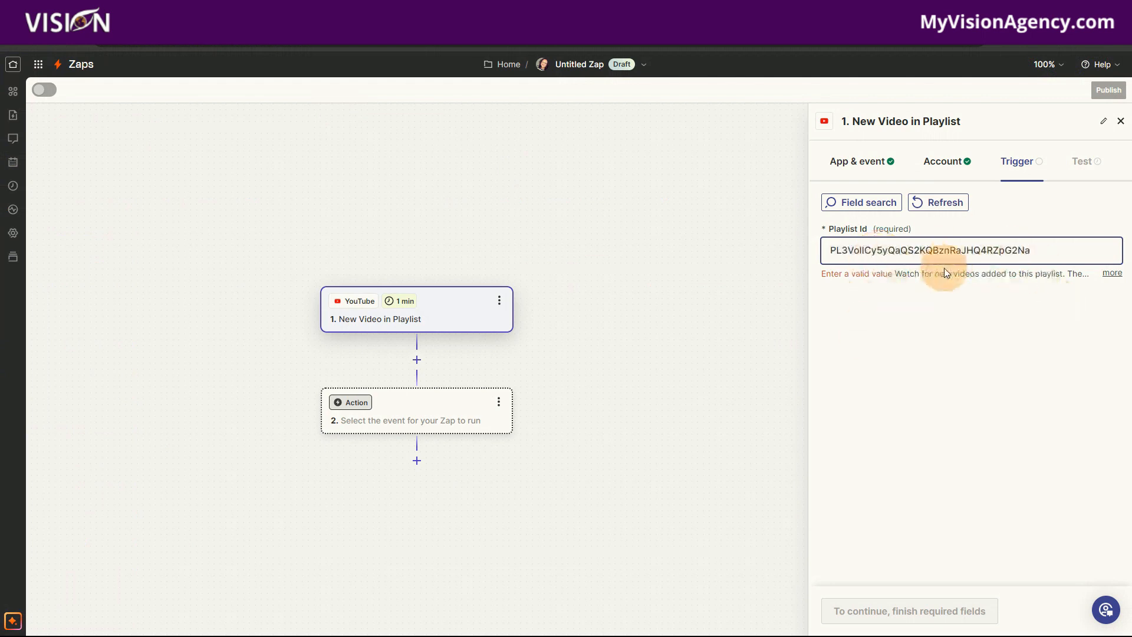
left_click(950, 342)
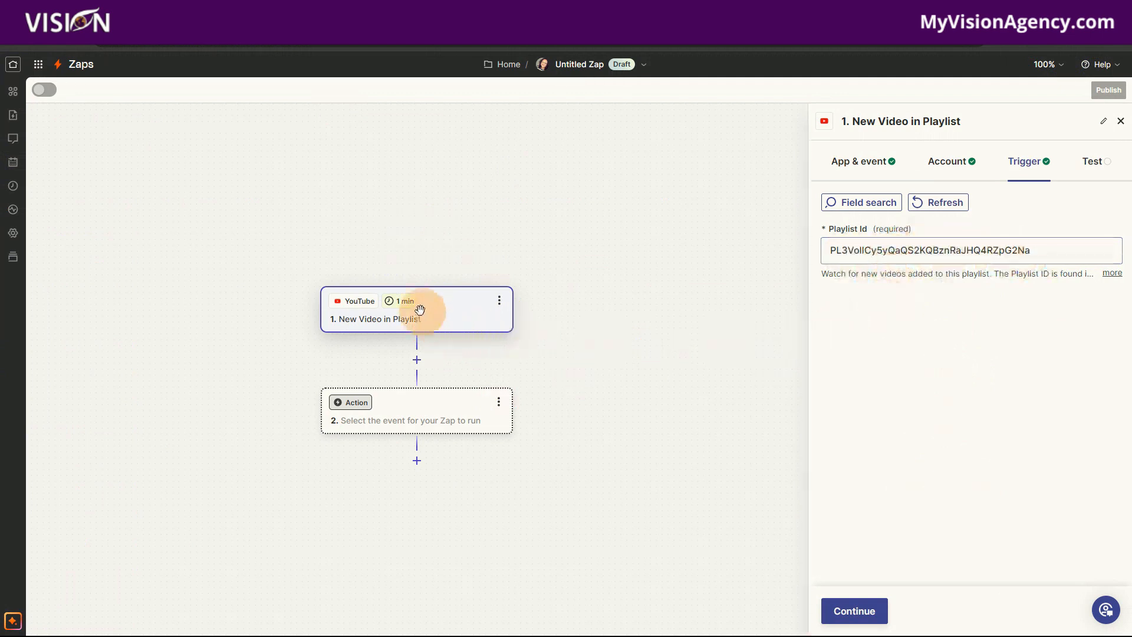
- Continue to the test stage and test the New Video in Playlist trigger
mouse_move(415, 305)
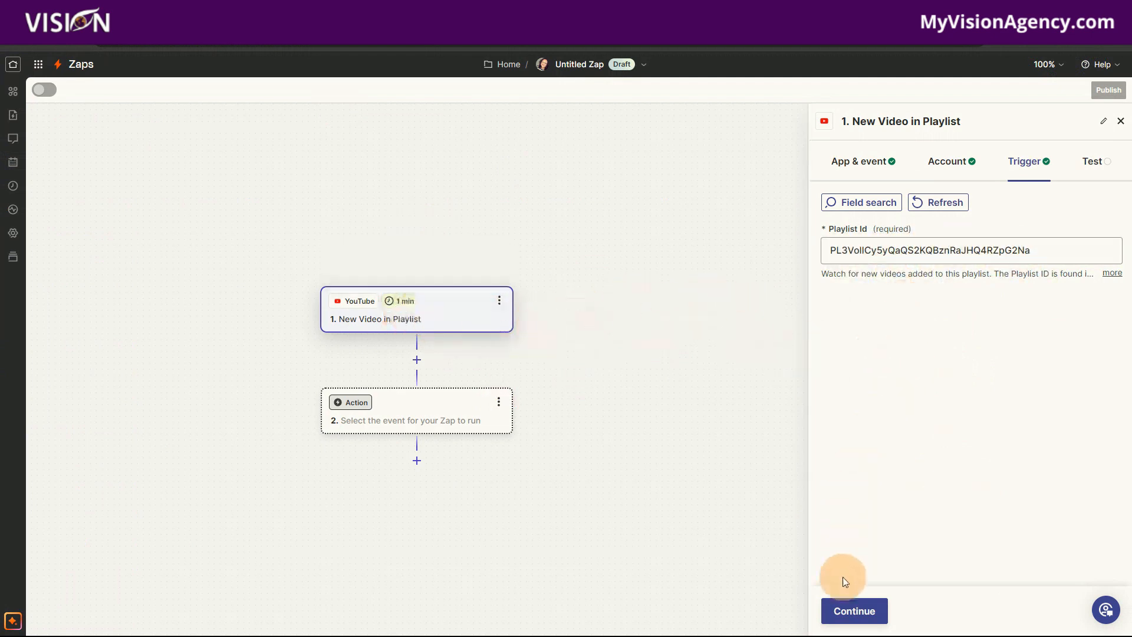
left_click(850, 610)
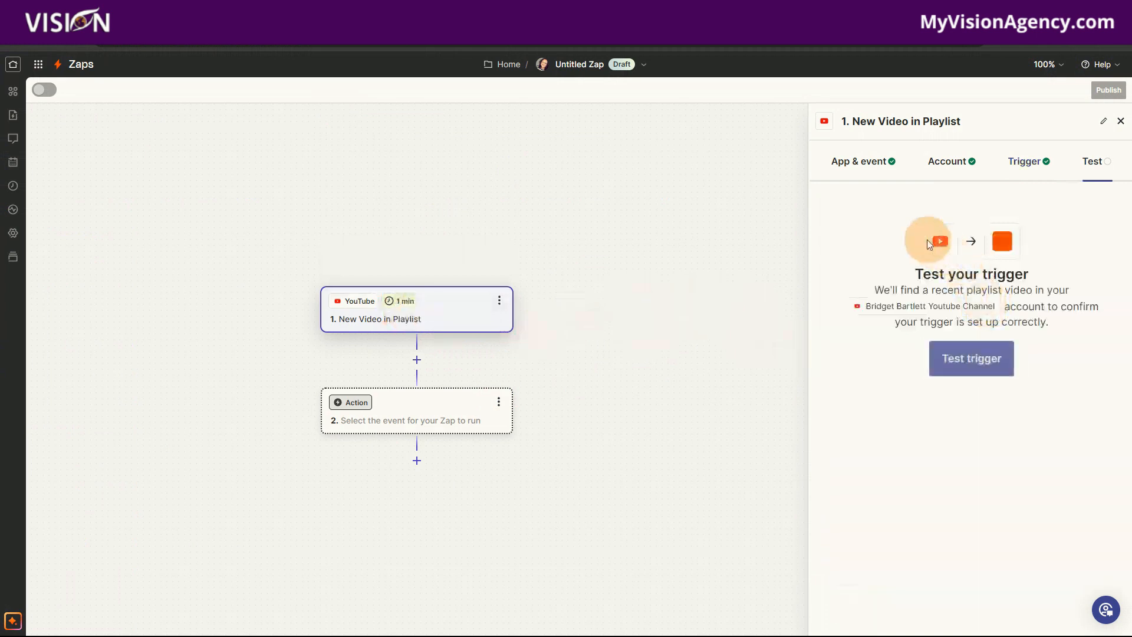
left_click(977, 357)
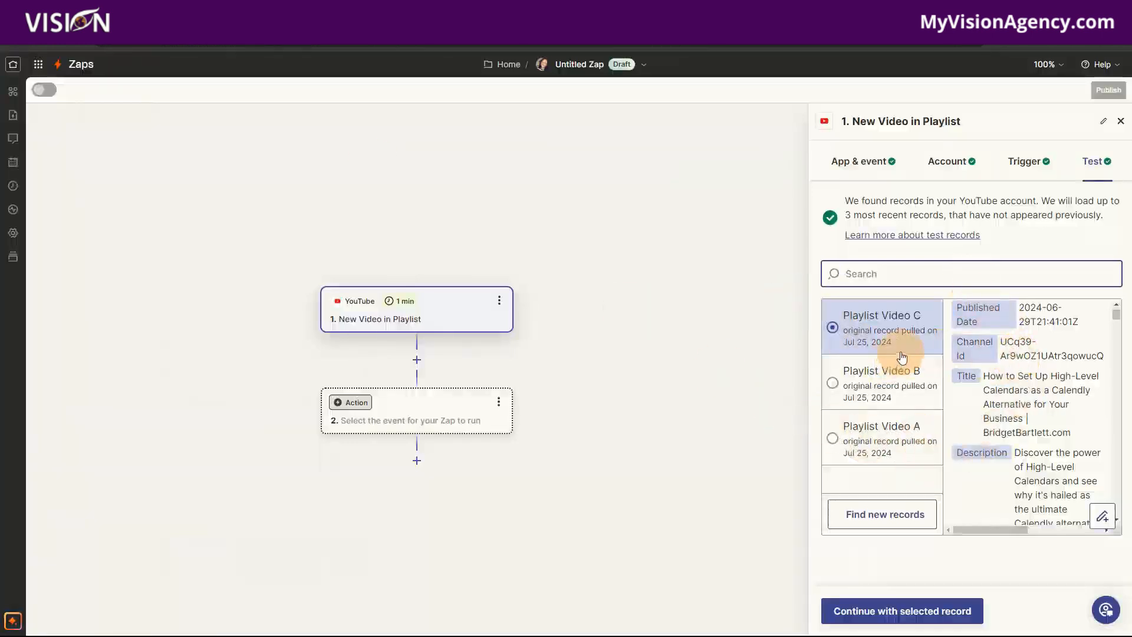
- Compare the test records Playlist Video A, B and C, and continue with Playlist Video C as the selected record
left_click(877, 383)
left_click(884, 453)
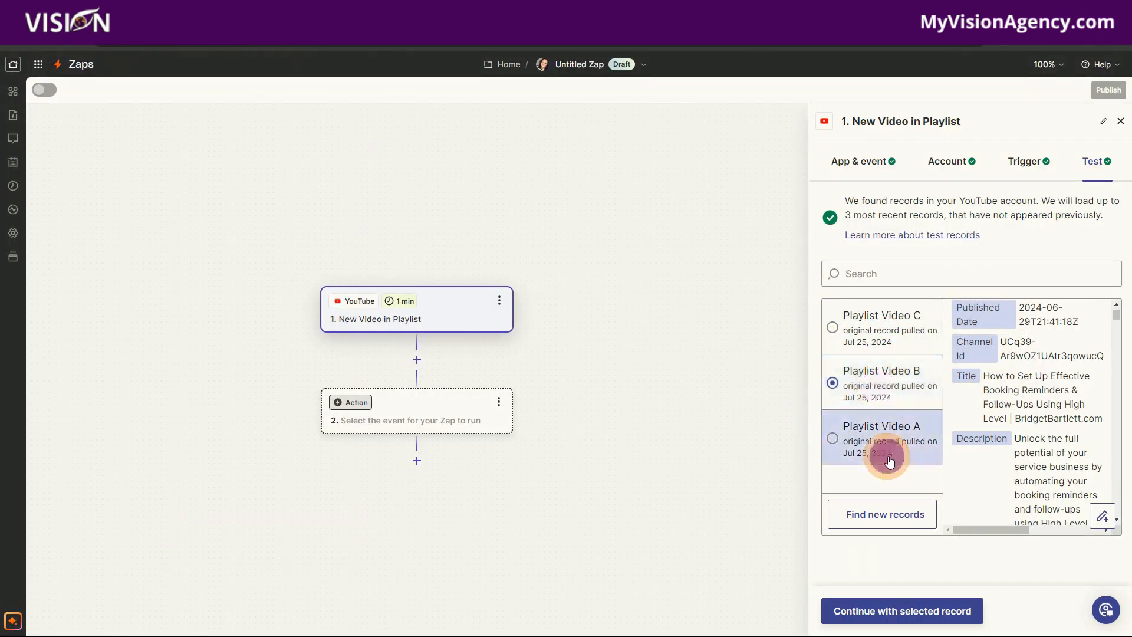
left_click(891, 345)
left_click(896, 372)
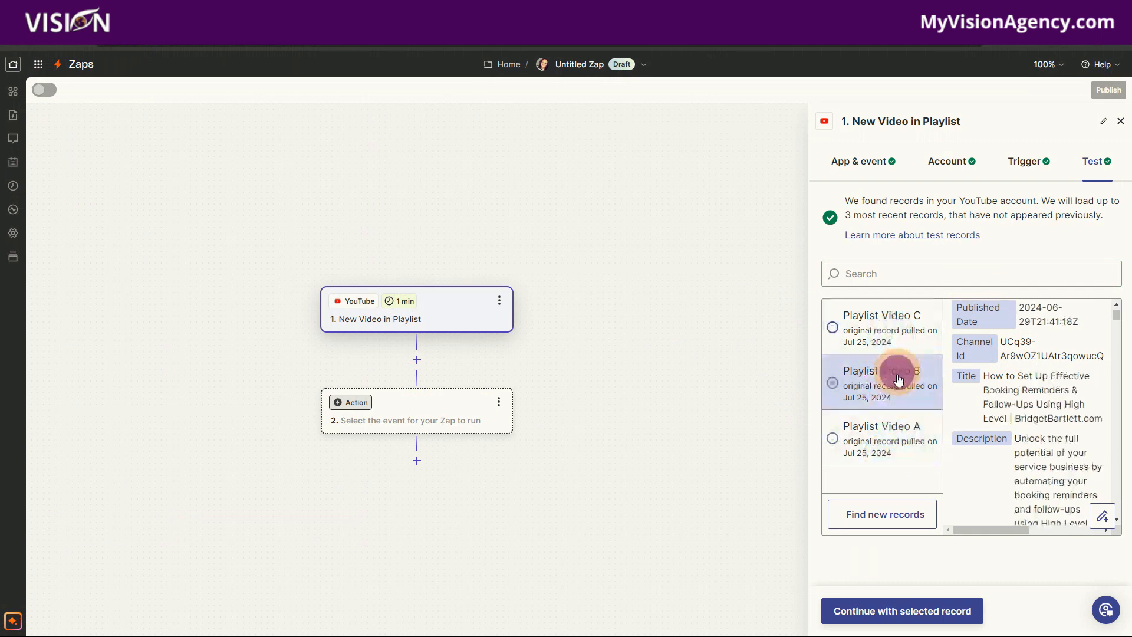
left_click(884, 442)
left_click(880, 323)
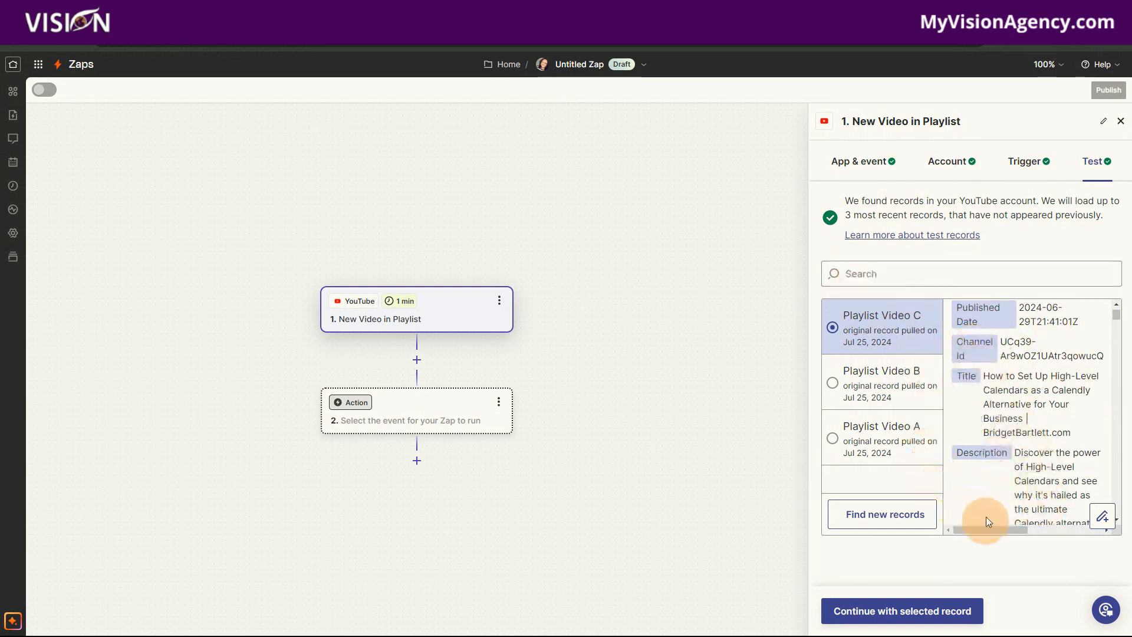
left_click(929, 613)
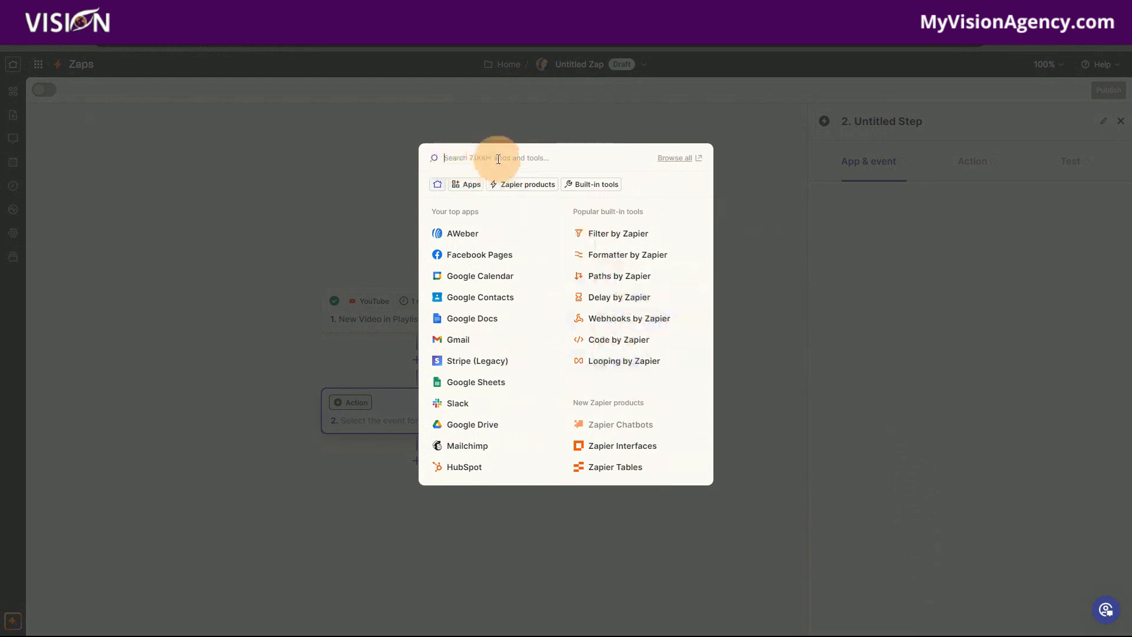
left_click(465, 185)
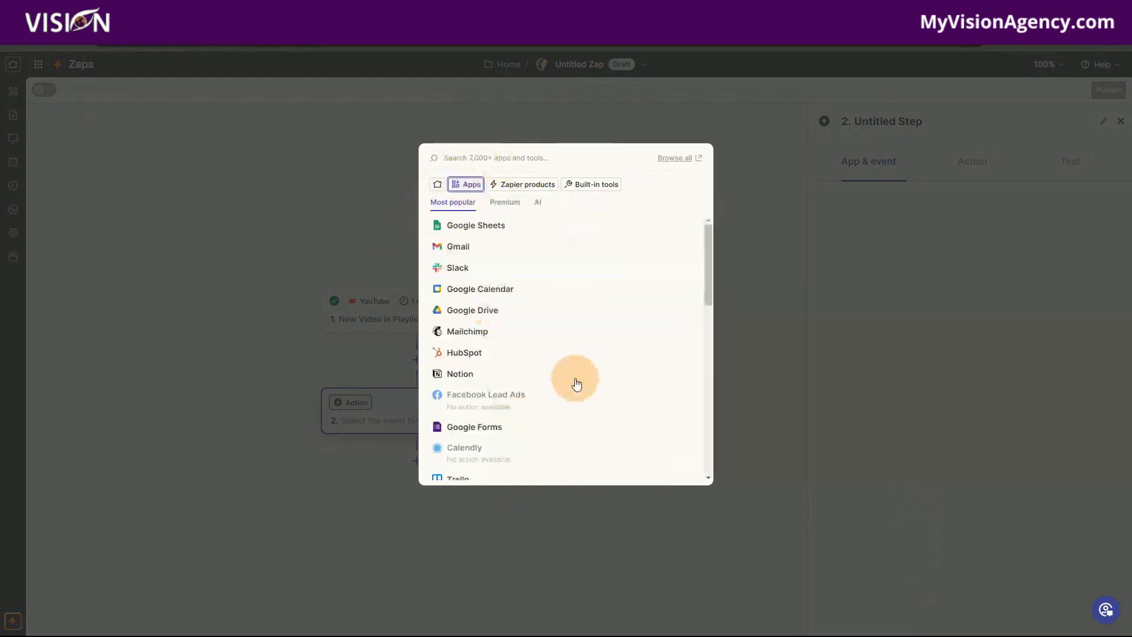
scroll(575, 386, "down", 5)
scroll(581, 396, "down", 5)
scroll(534, 410, "up", 10)
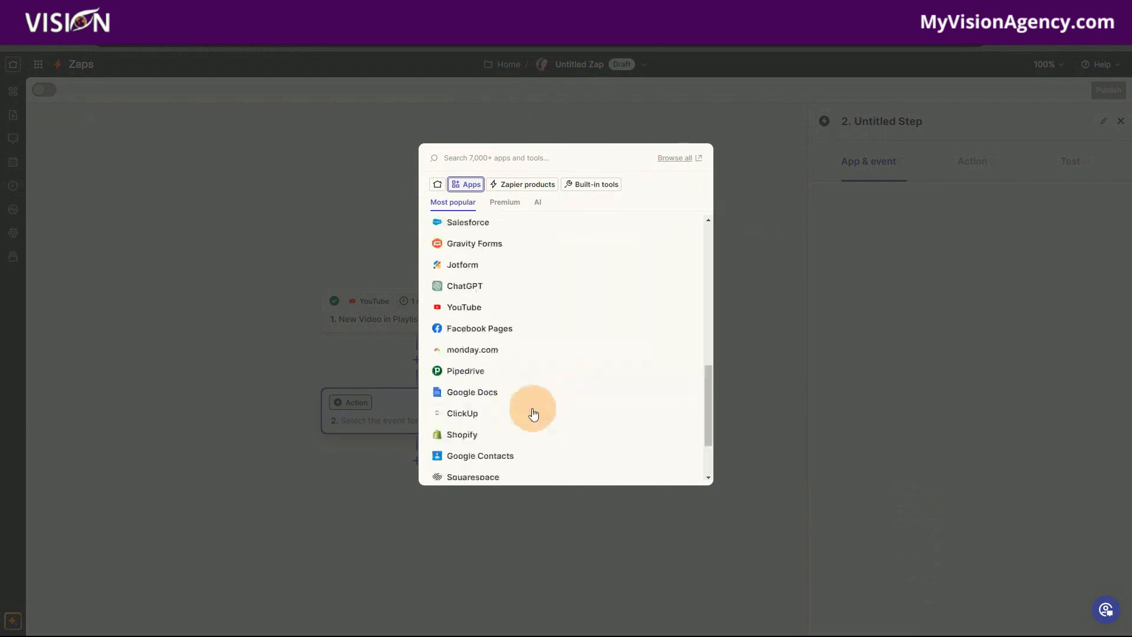
left_click(436, 185)
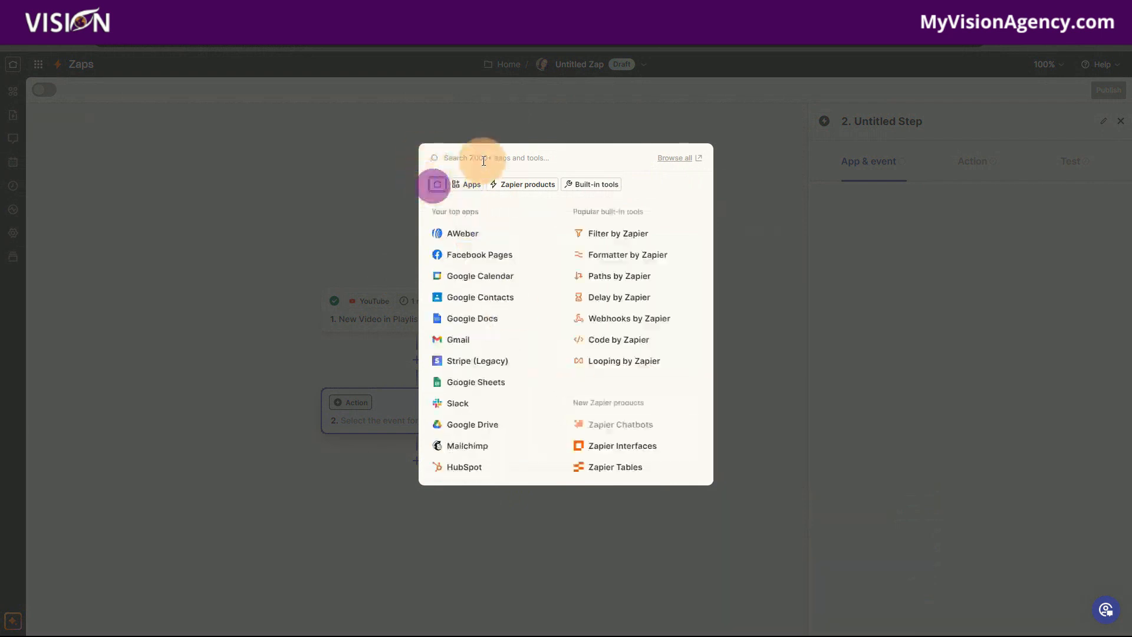
- Search for "leadconnector" and choose LeadConnector as the app for the Zap's second step
left_click(505, 159)
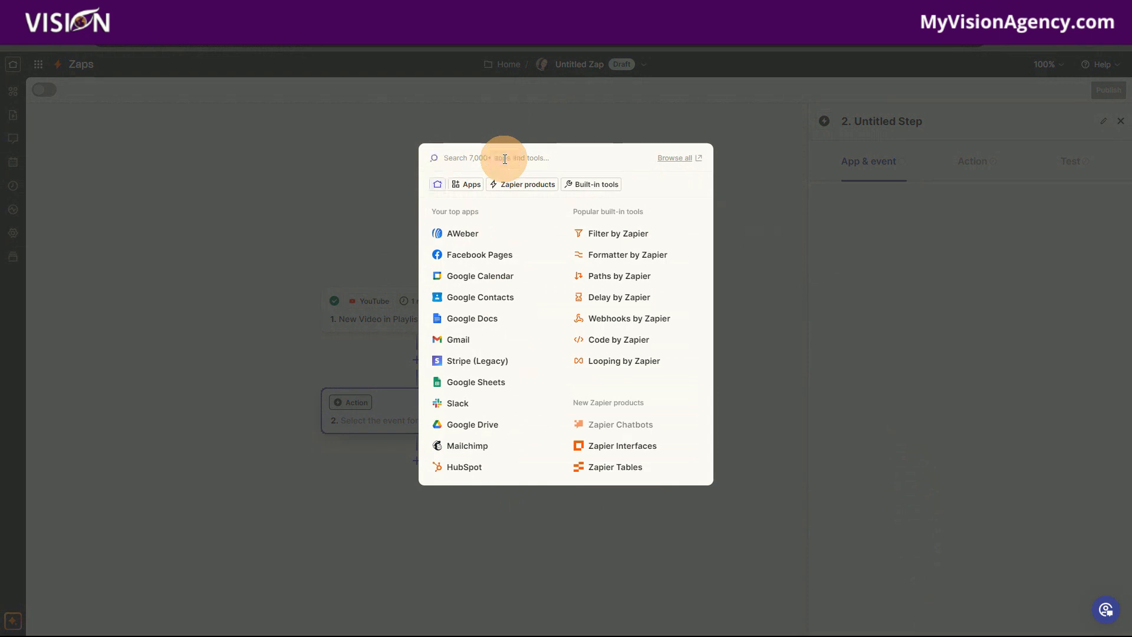
type("lead")
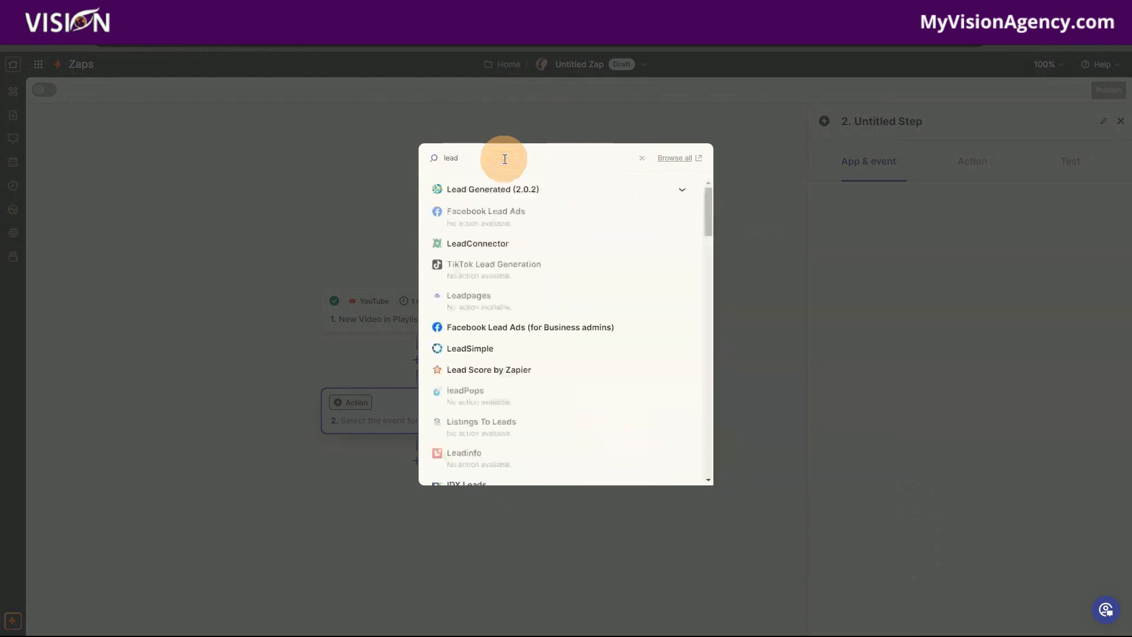
type("connec")
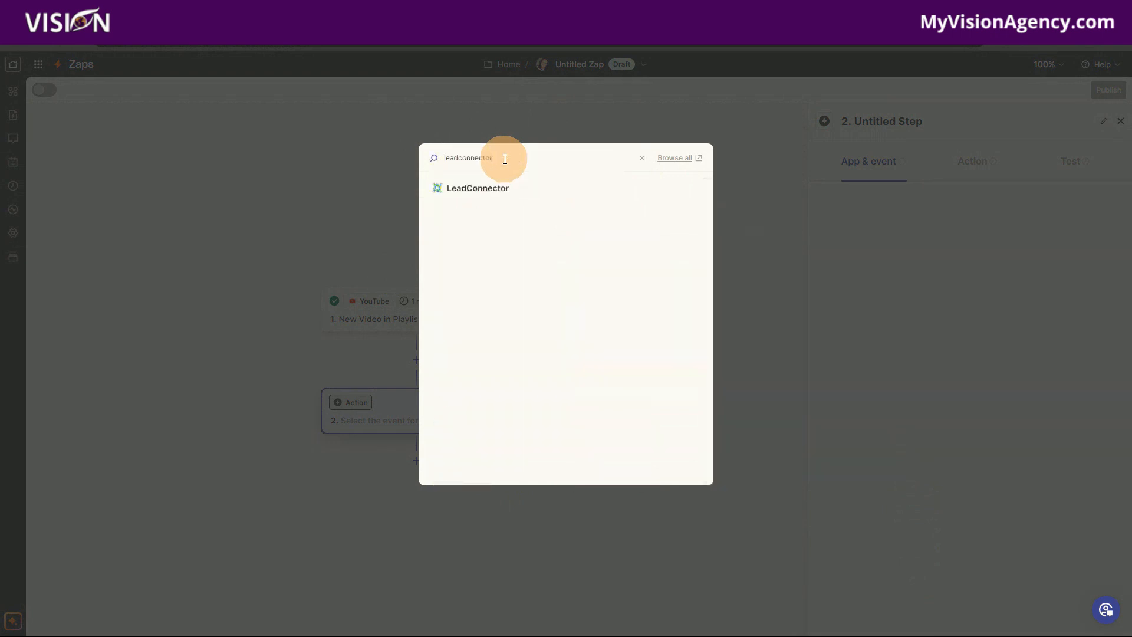
type("tor")
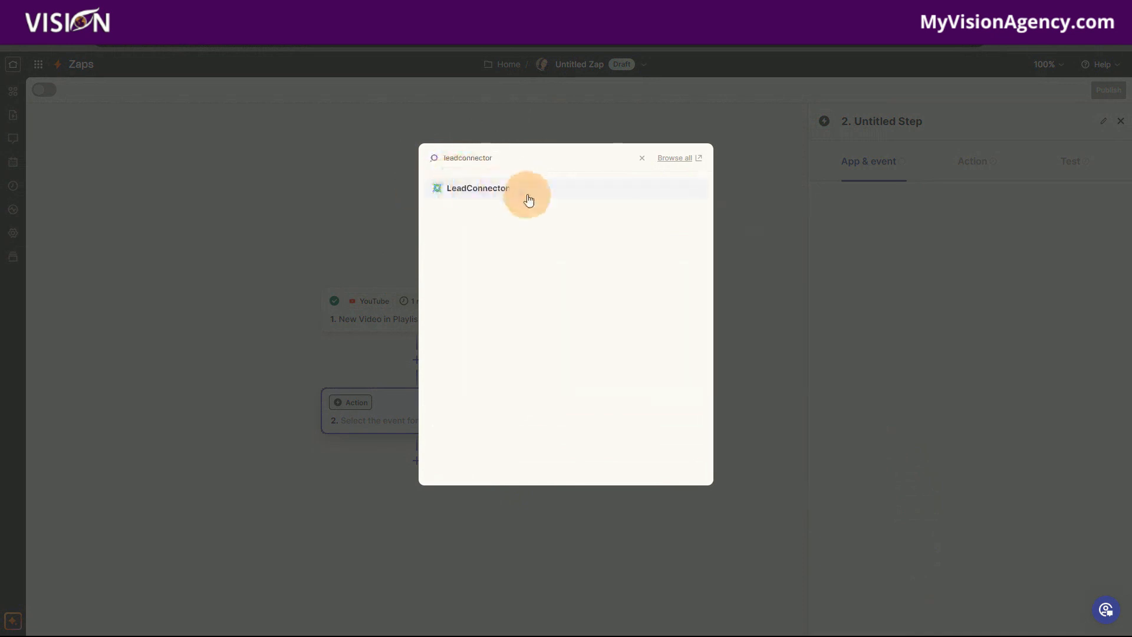
left_click(484, 192)
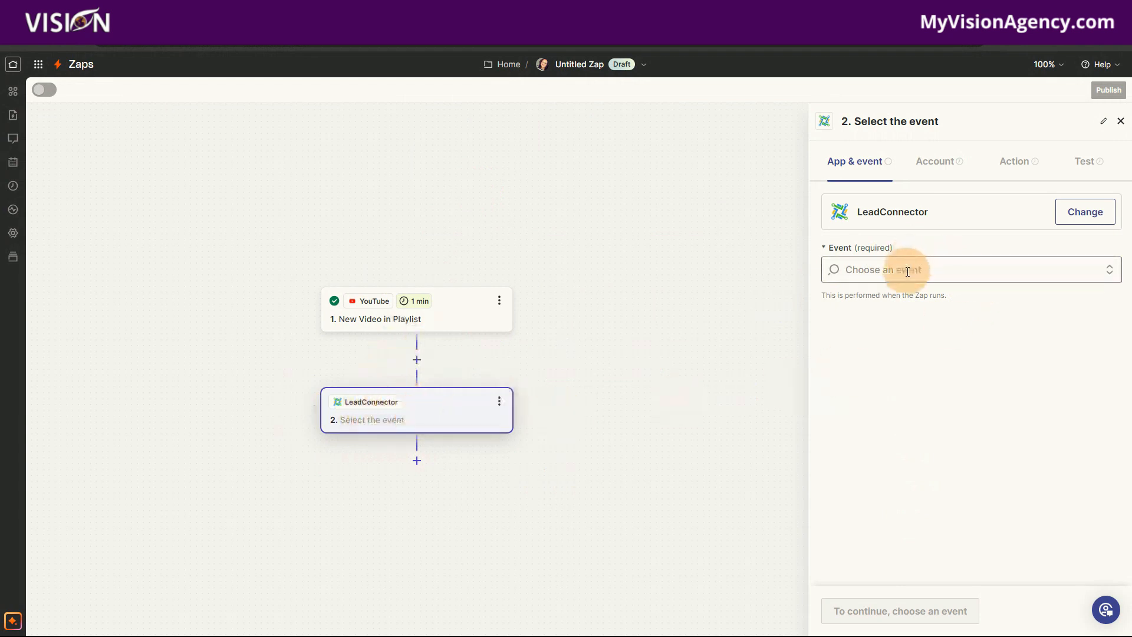
- Set the LeadConnector action's event to Add Task and continue to the account stage
left_click(882, 270)
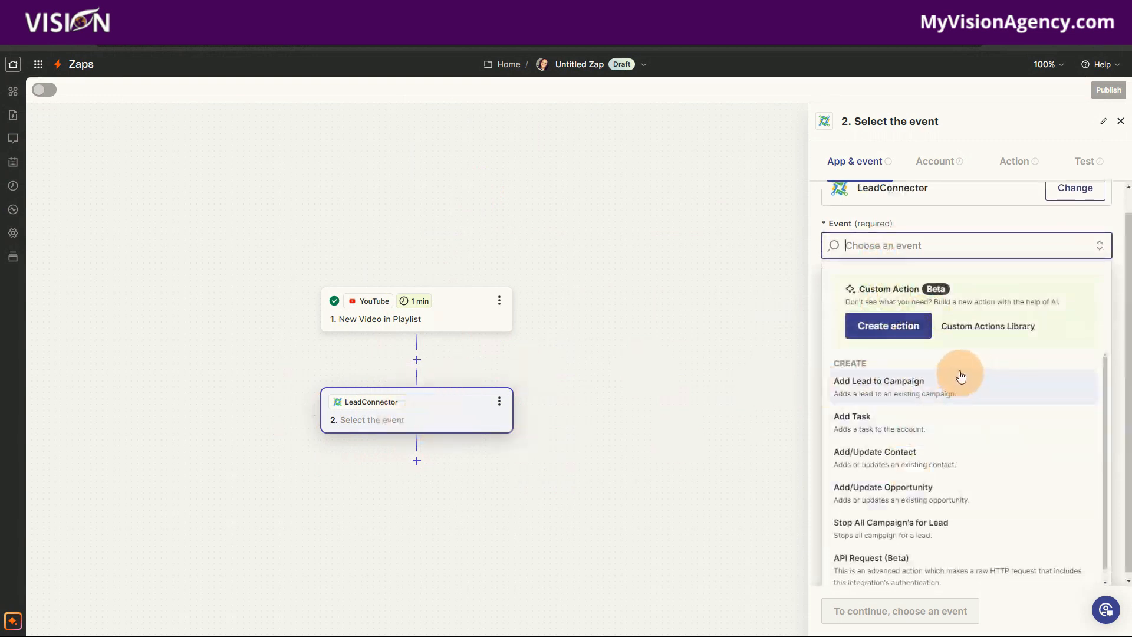
scroll(1026, 496, "down", 1)
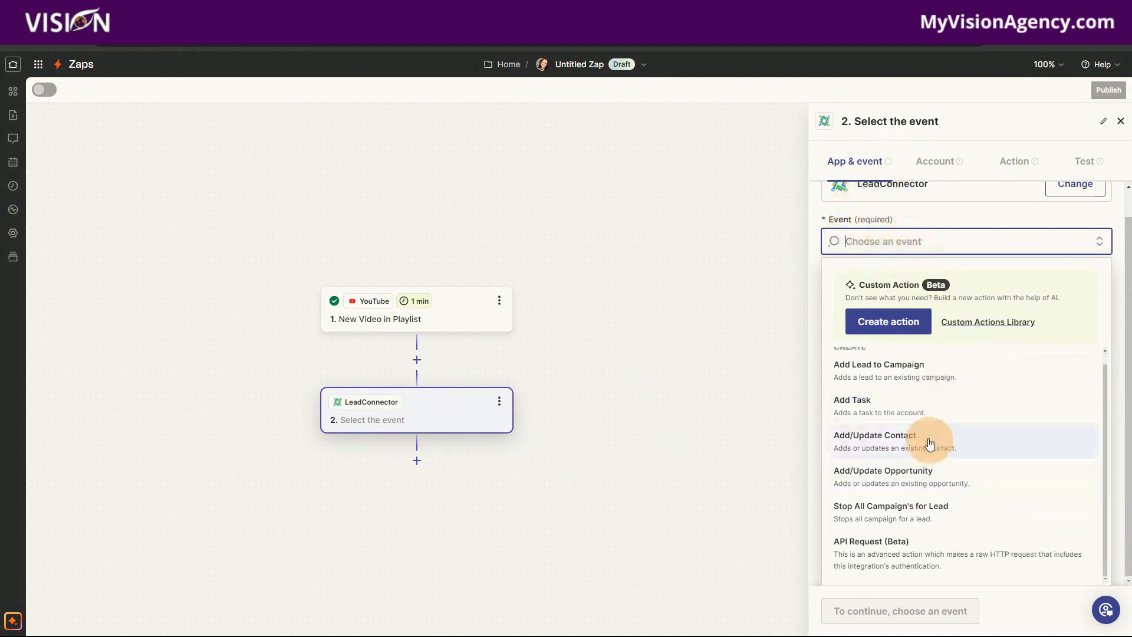
scroll(946, 447, "up", 1)
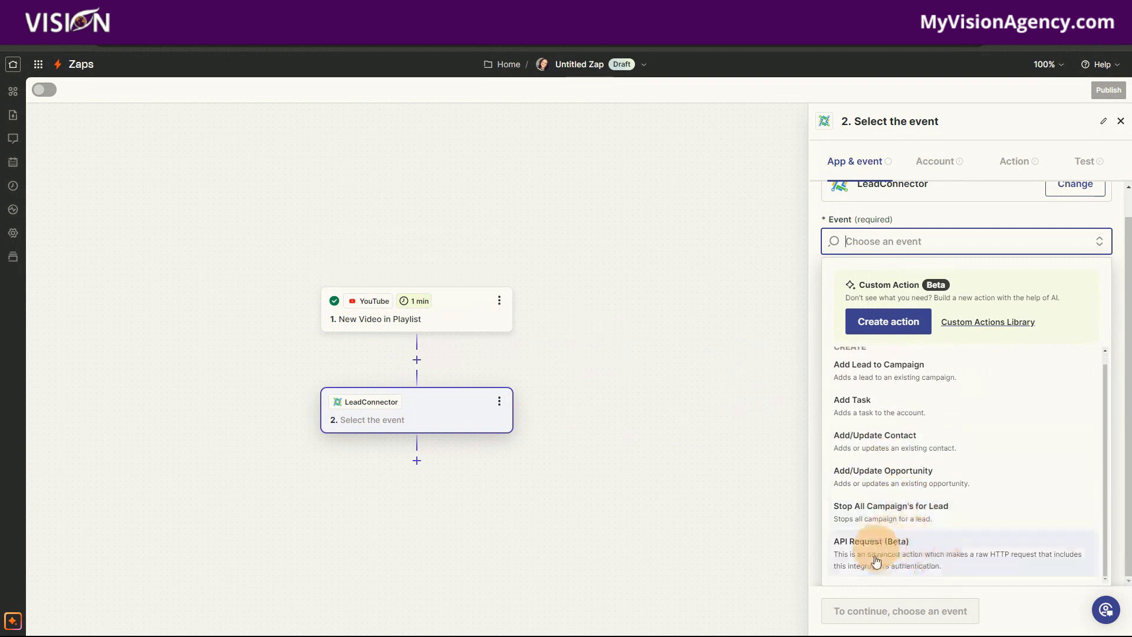
left_click(861, 409)
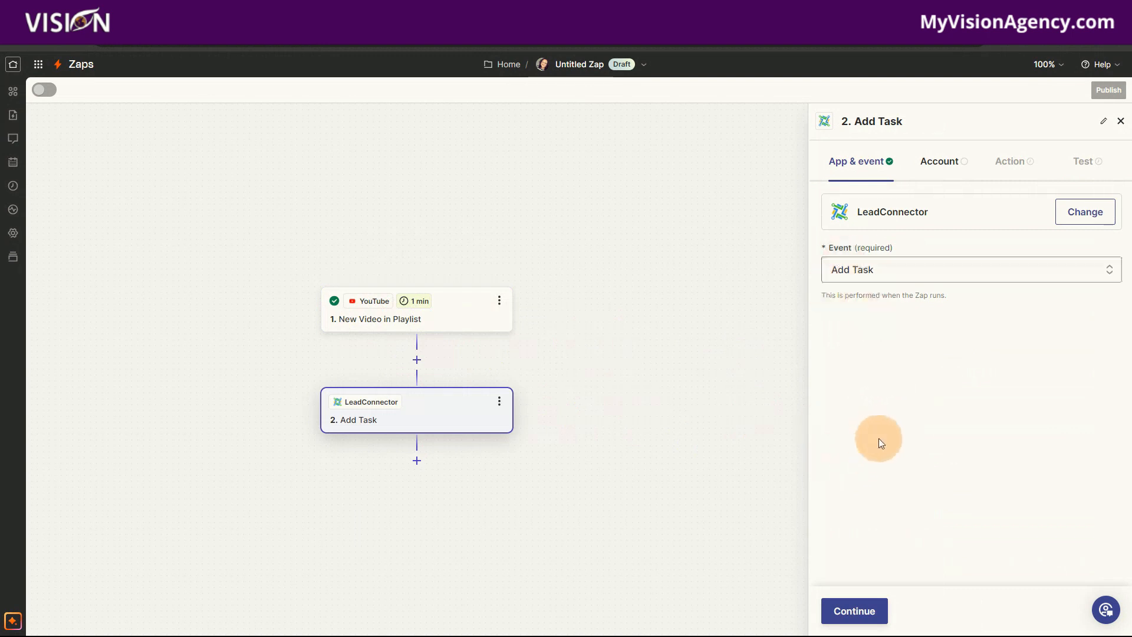
left_click(855, 611)
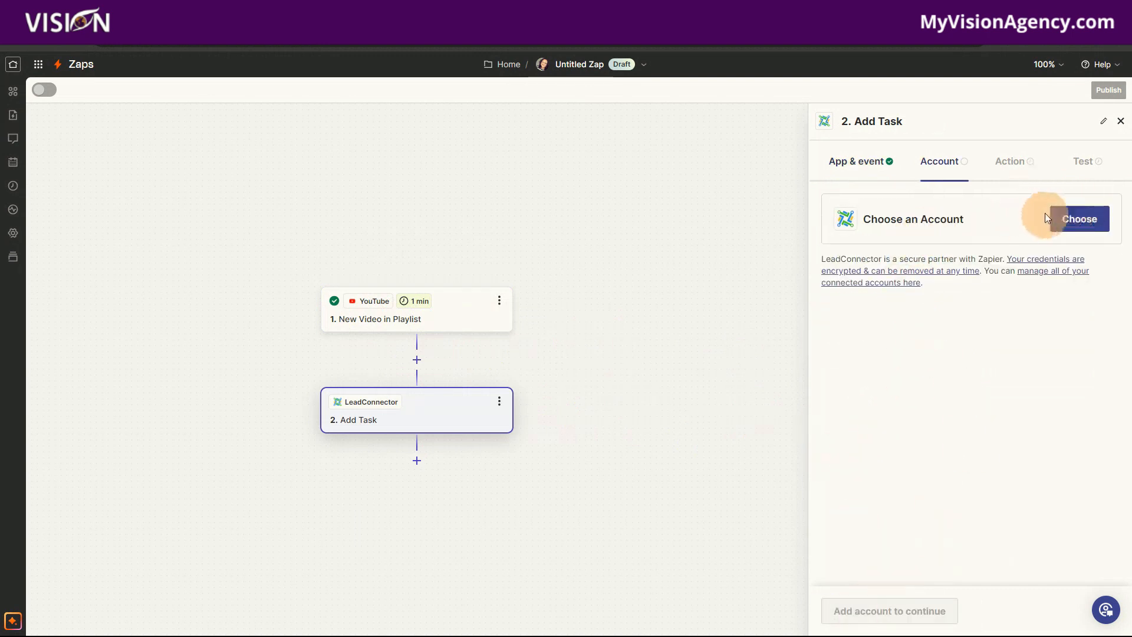
- Start connecting a new LeadConnector account, and copy the API key from the Business Profile settings of the Vision dashboard
left_click(1079, 218)
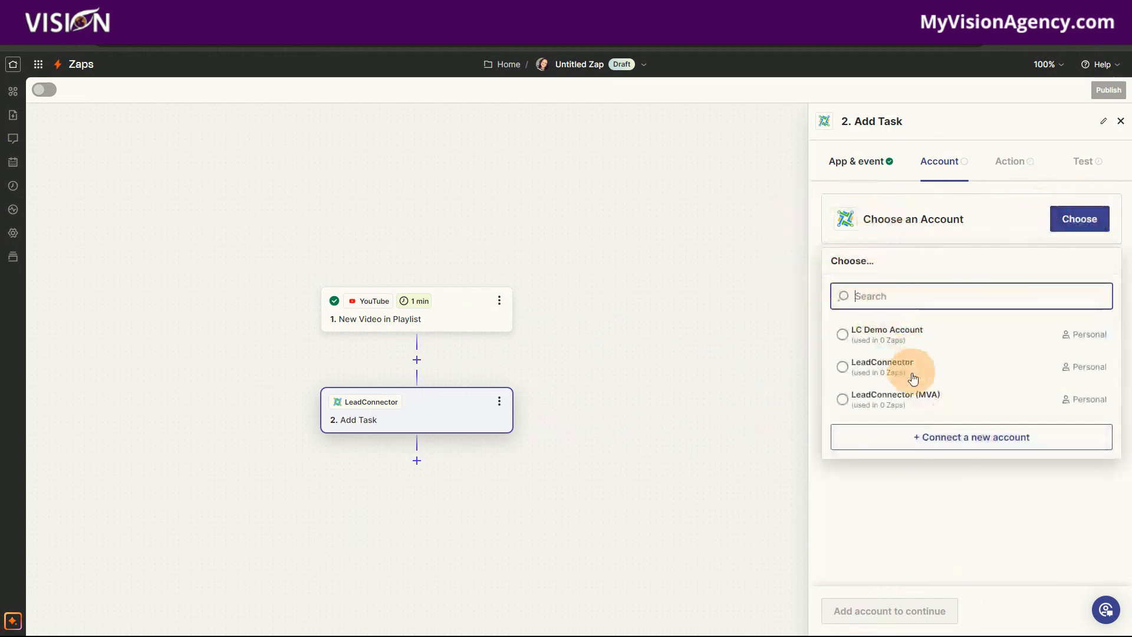
left_click(973, 445)
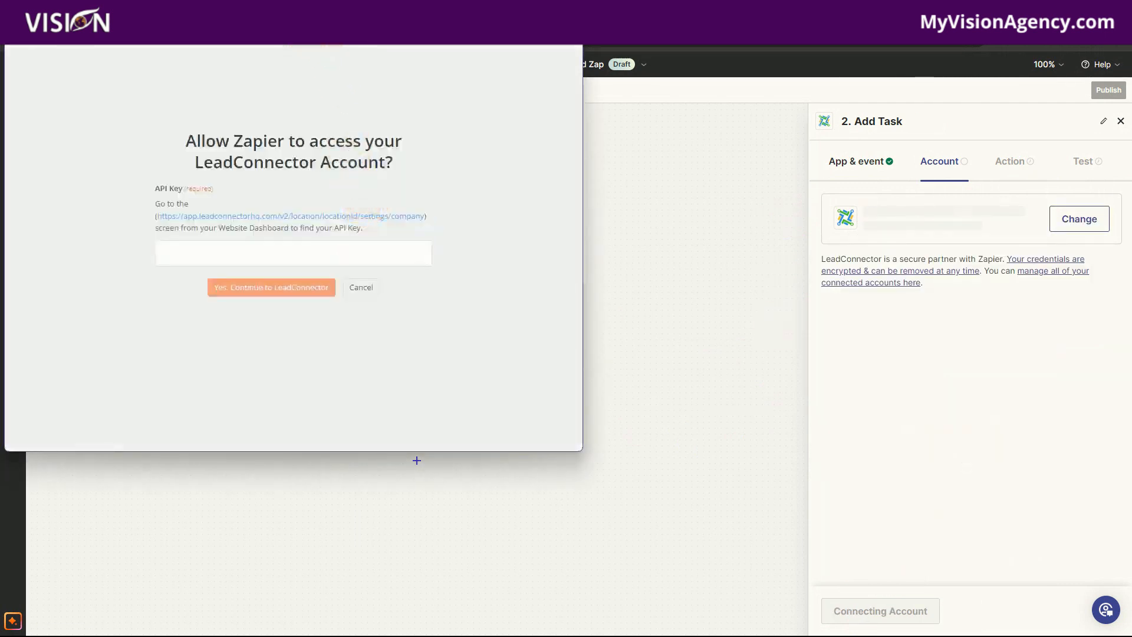
left_click_drag(297, 9, 797, 137)
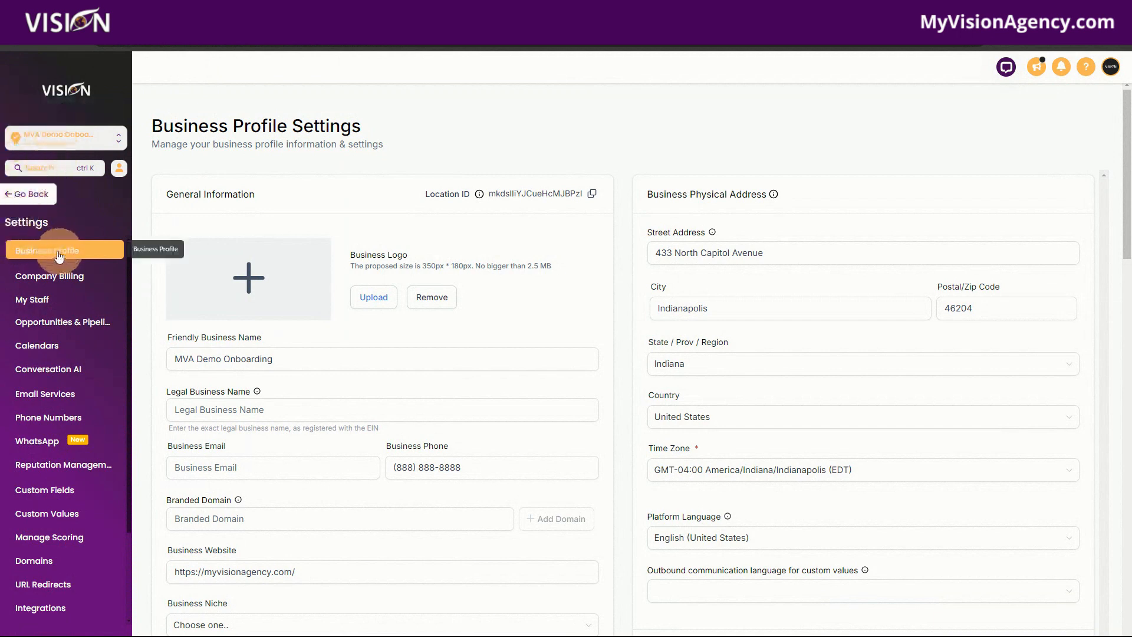
scroll(497, 394, "down", 5)
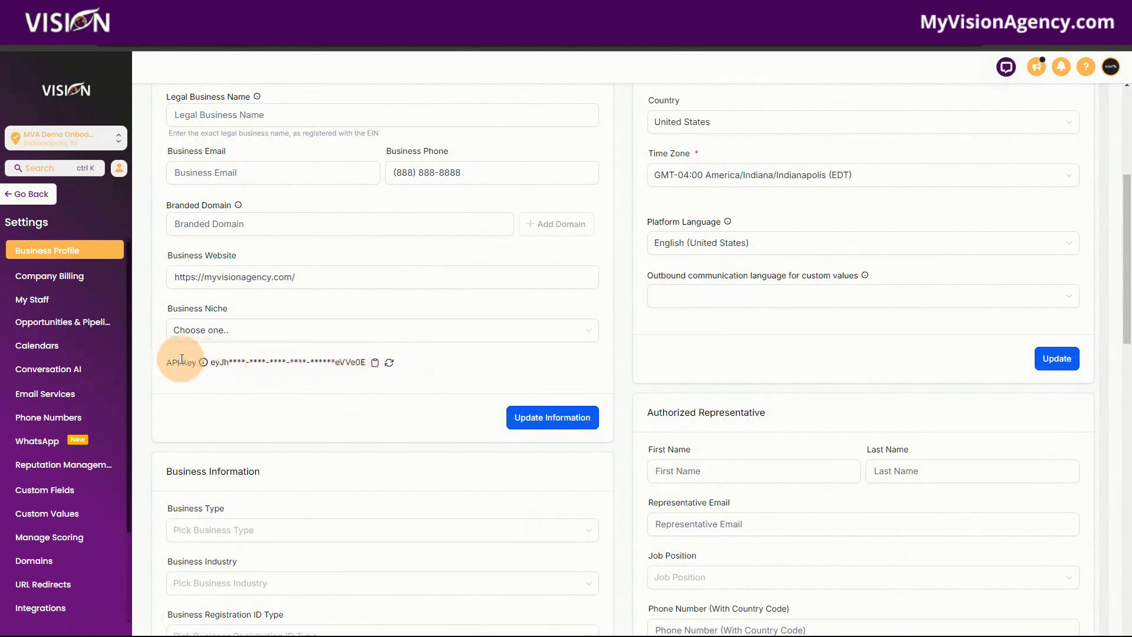
left_click(375, 363)
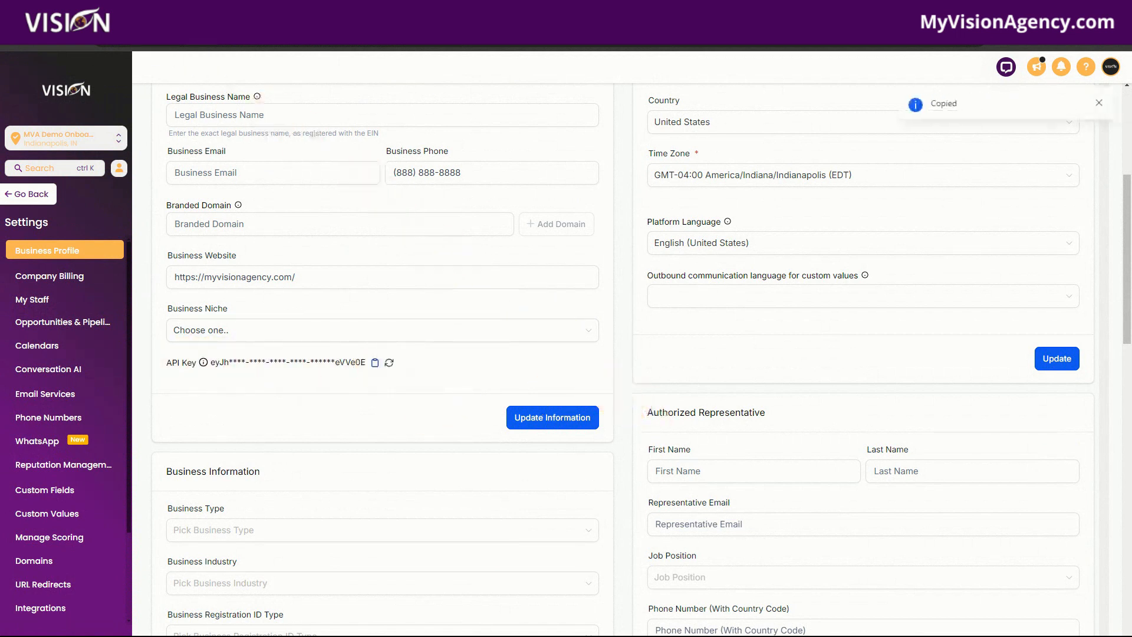
- Return to Zapier's connection window, paste the API key to authorise the LeadConnector account, and continue to the action fields
left_click(266, 10)
mouse_move(615, 627)
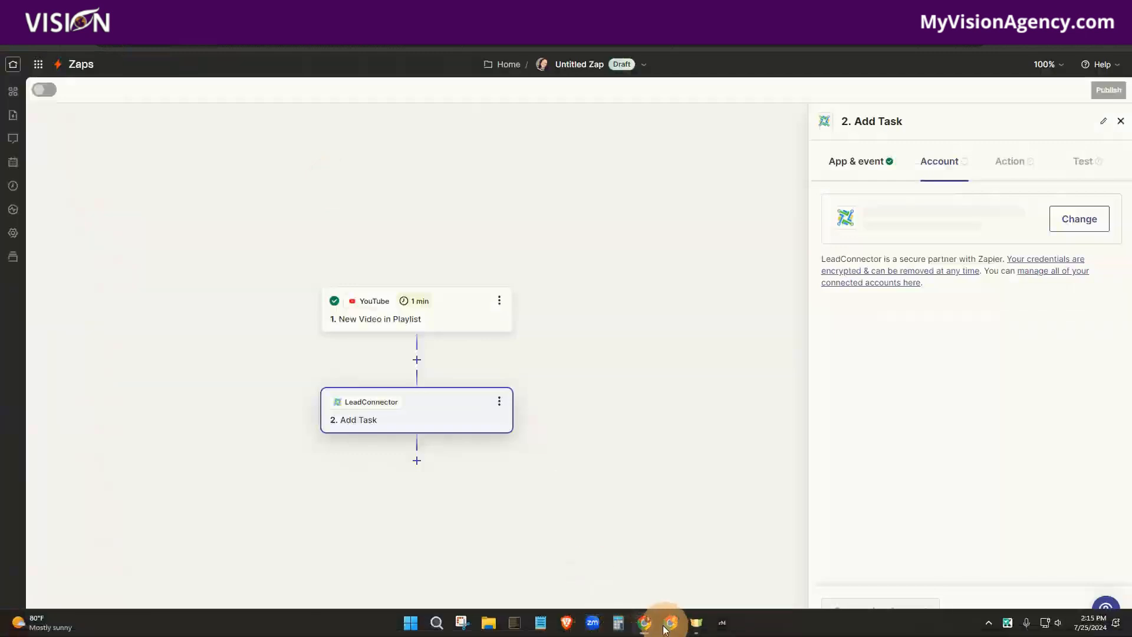
mouse_move(666, 626)
left_click(838, 573)
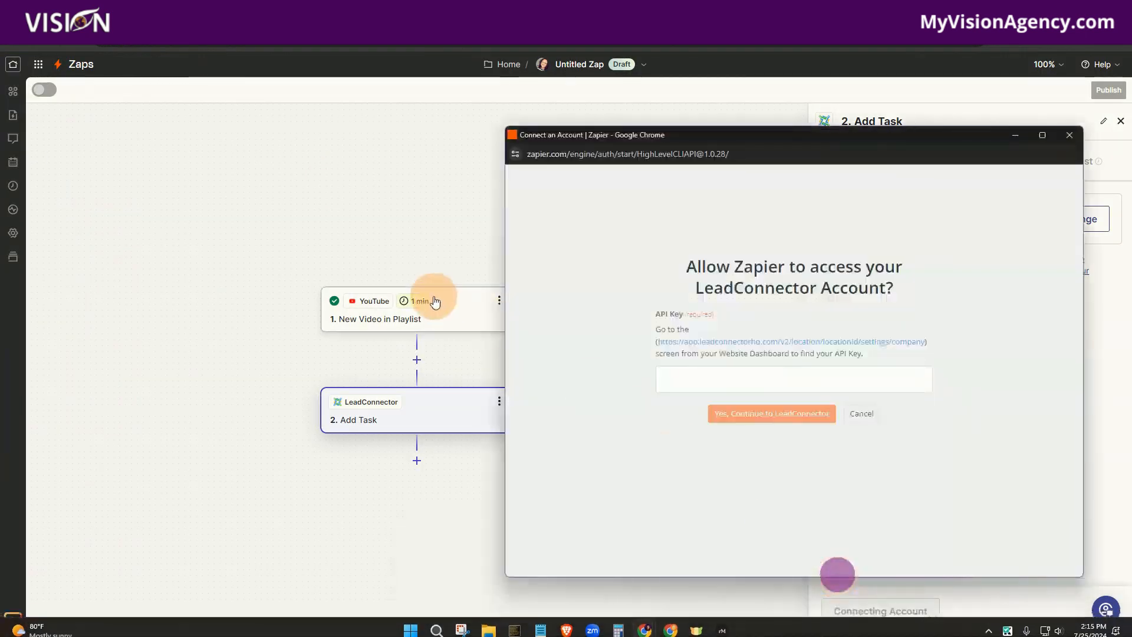
left_click(709, 380)
key("ctrl+v")
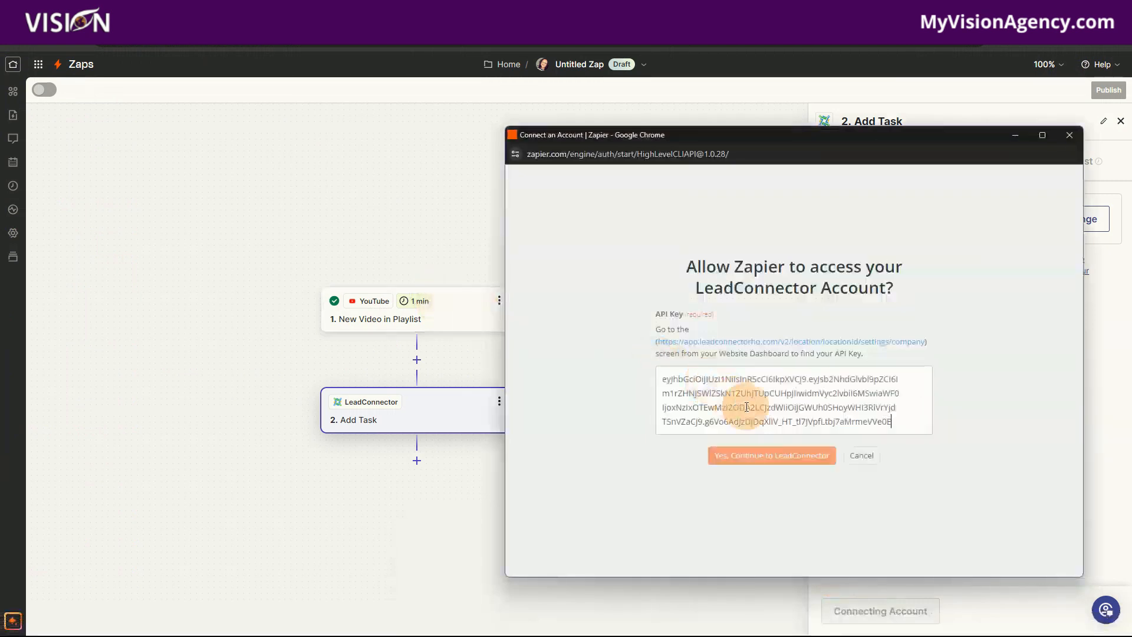
left_click(769, 455)
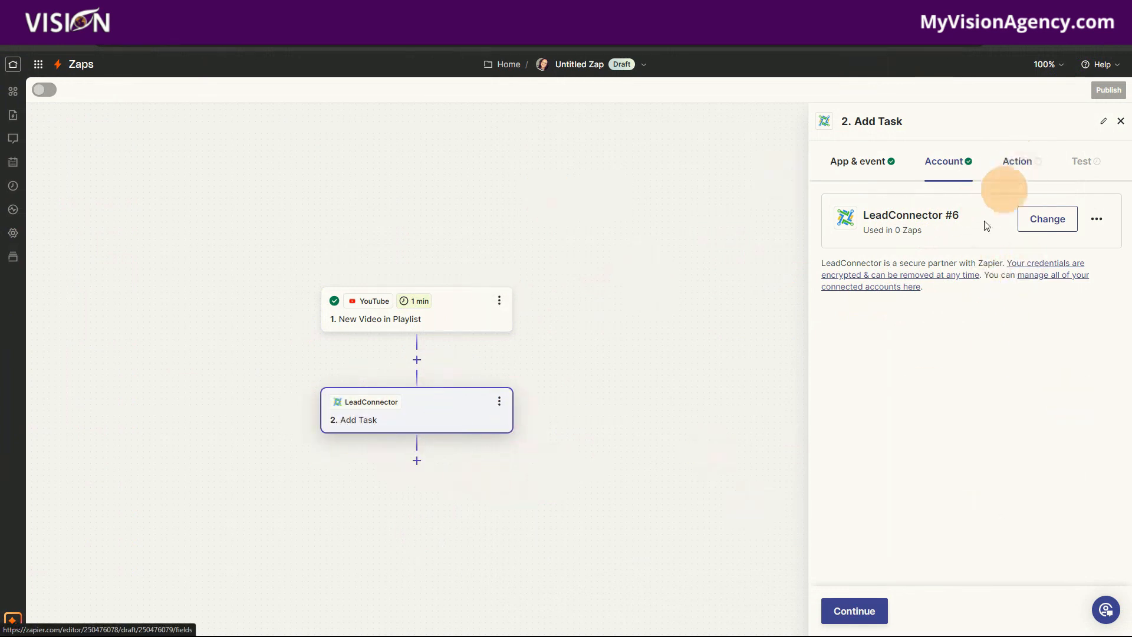
left_click(860, 610)
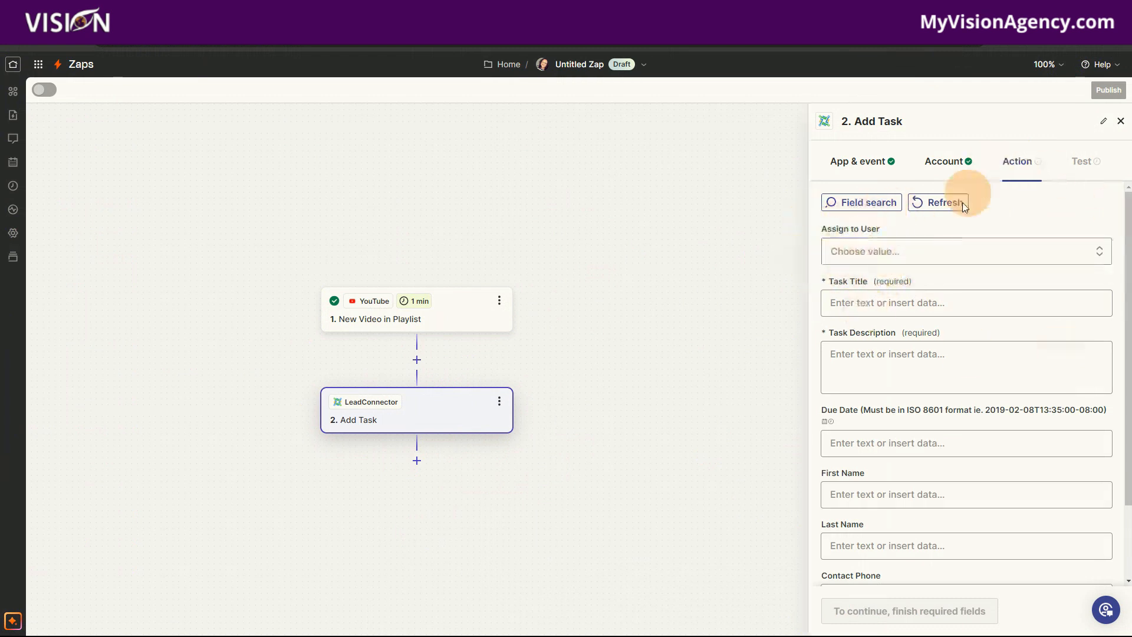
- Check the Assign to User options, switch the Add Task account to LC Demo Account and continue
left_click(923, 256)
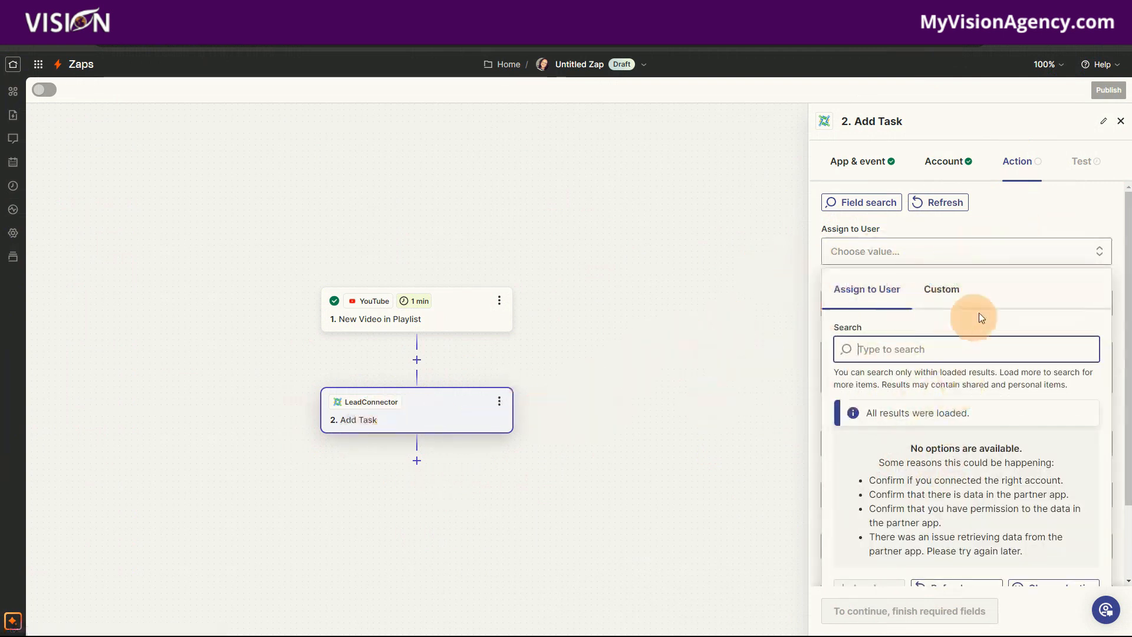
left_click(861, 163)
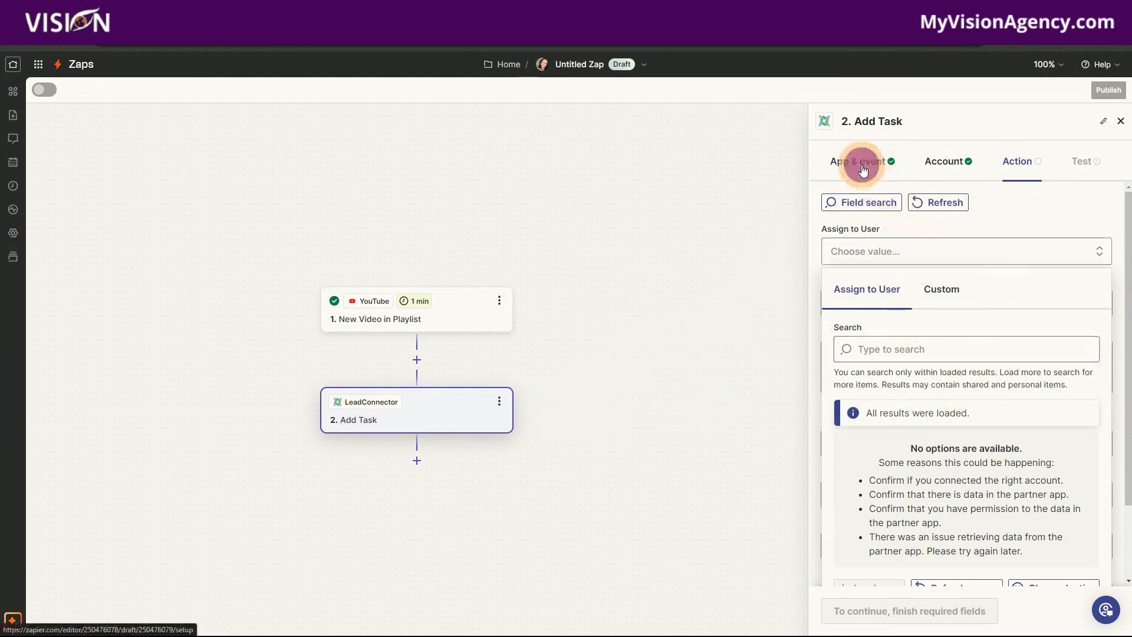
left_click(947, 161)
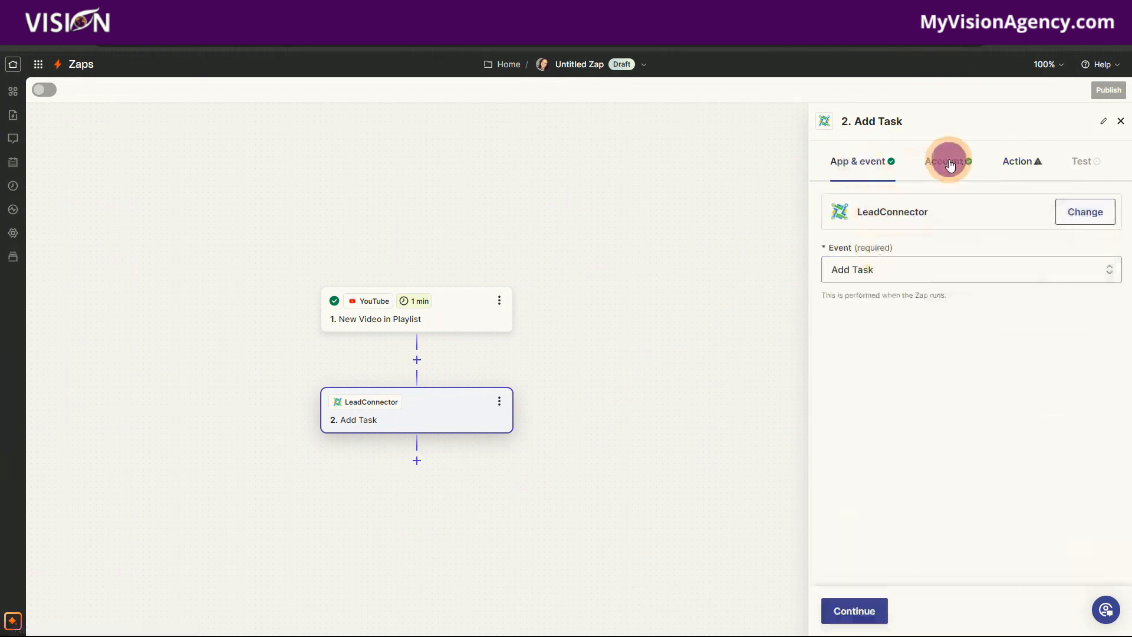
left_click(1054, 222)
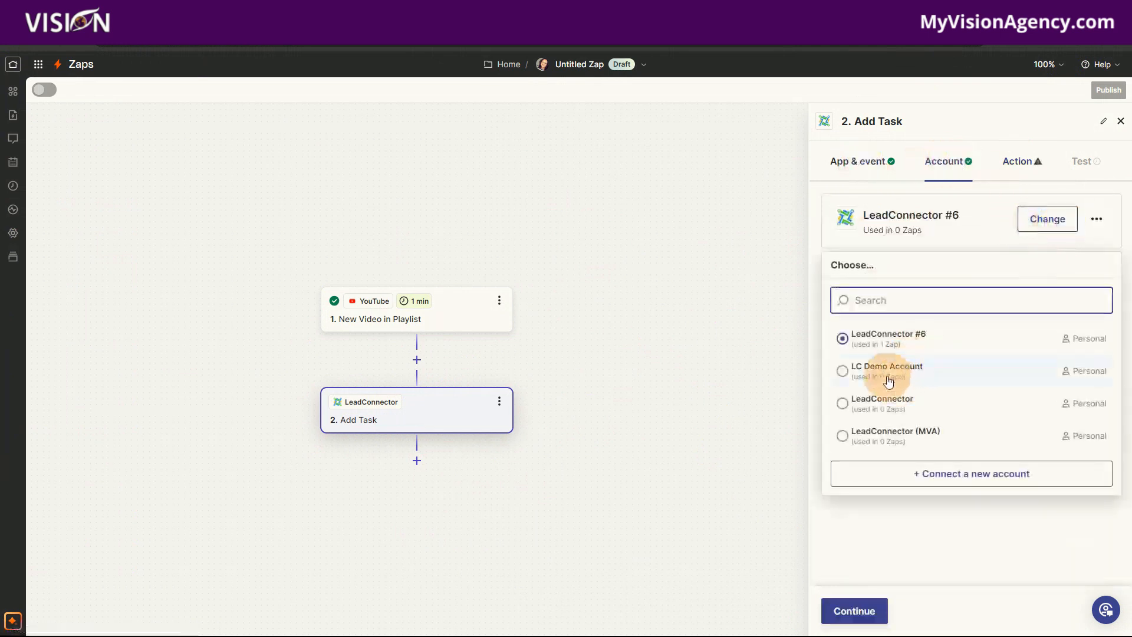
left_click(871, 375)
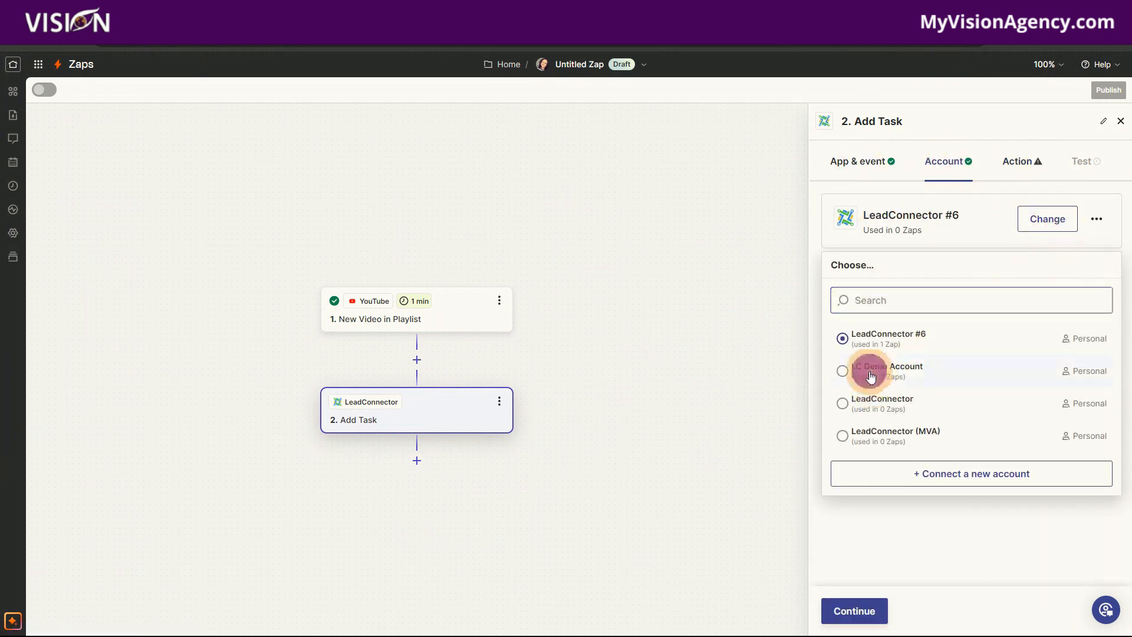
left_click(865, 610)
- Look through the Assign to User options for LC Demo Account and refresh the results
left_click(861, 253)
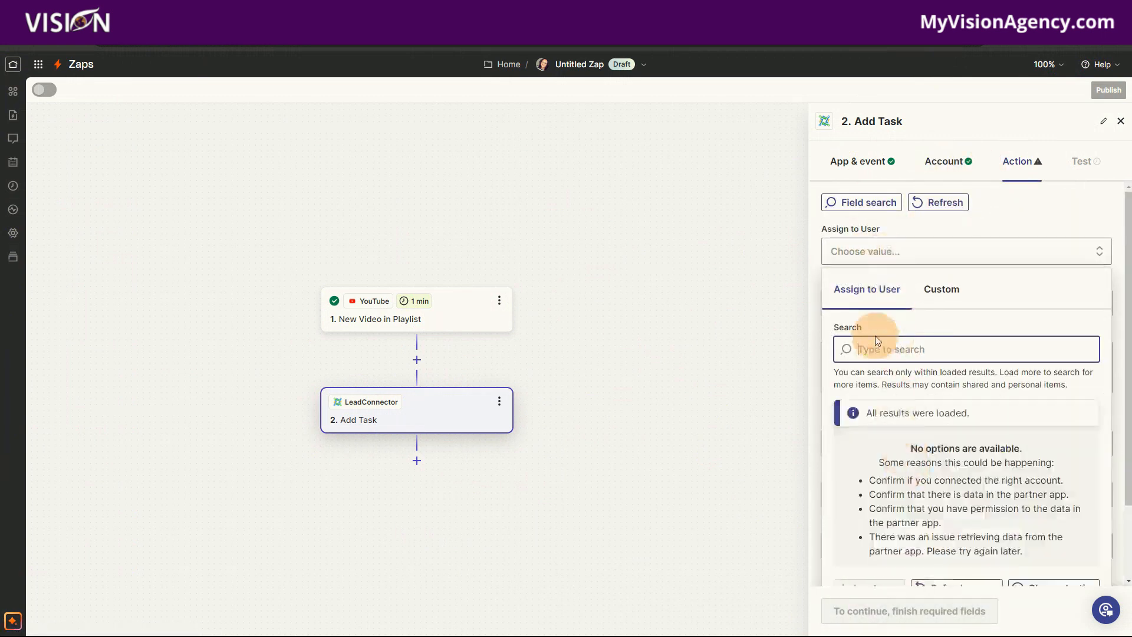
scroll(979, 519, "down", 2)
left_click(956, 498)
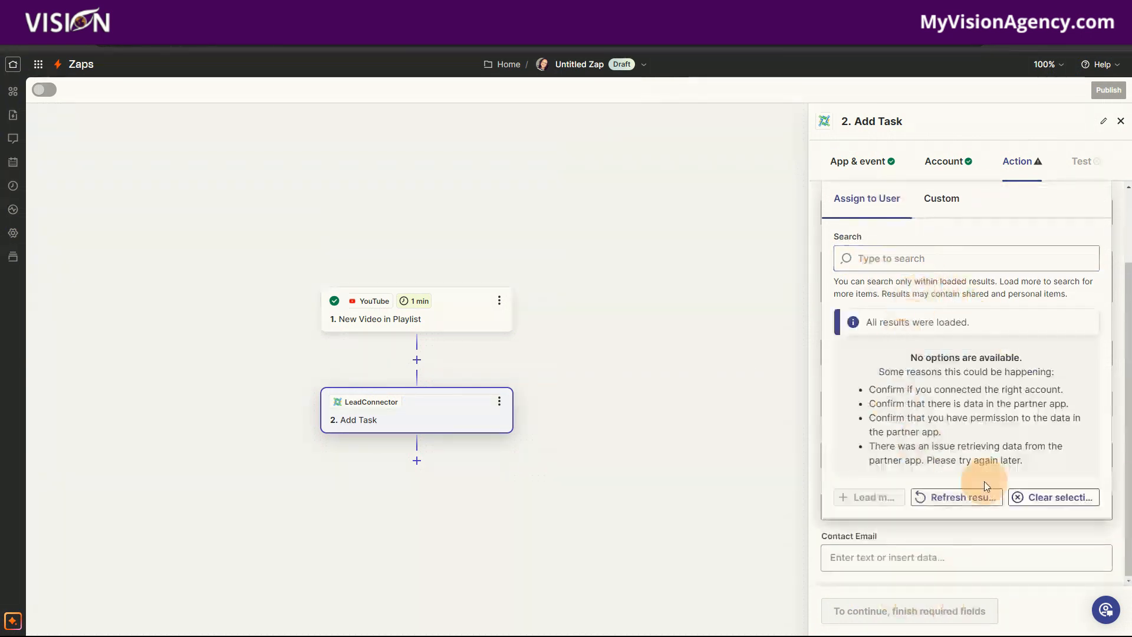
- Switch the Add Task account to LeadConnector (MVA) and continue to the action fields
left_click(878, 160)
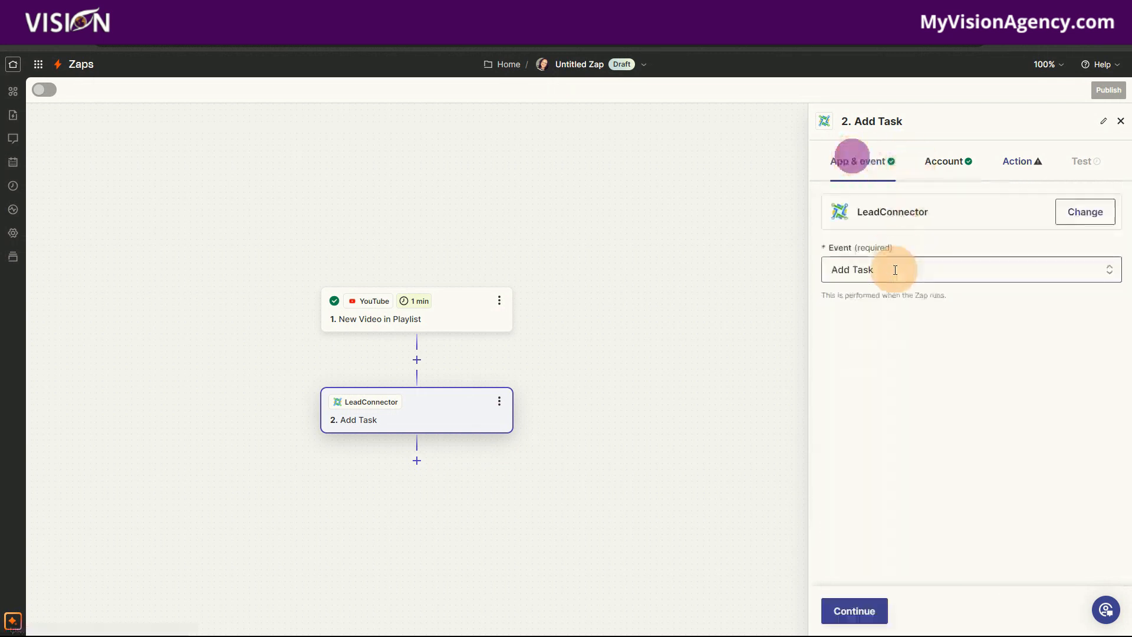
left_click(854, 266)
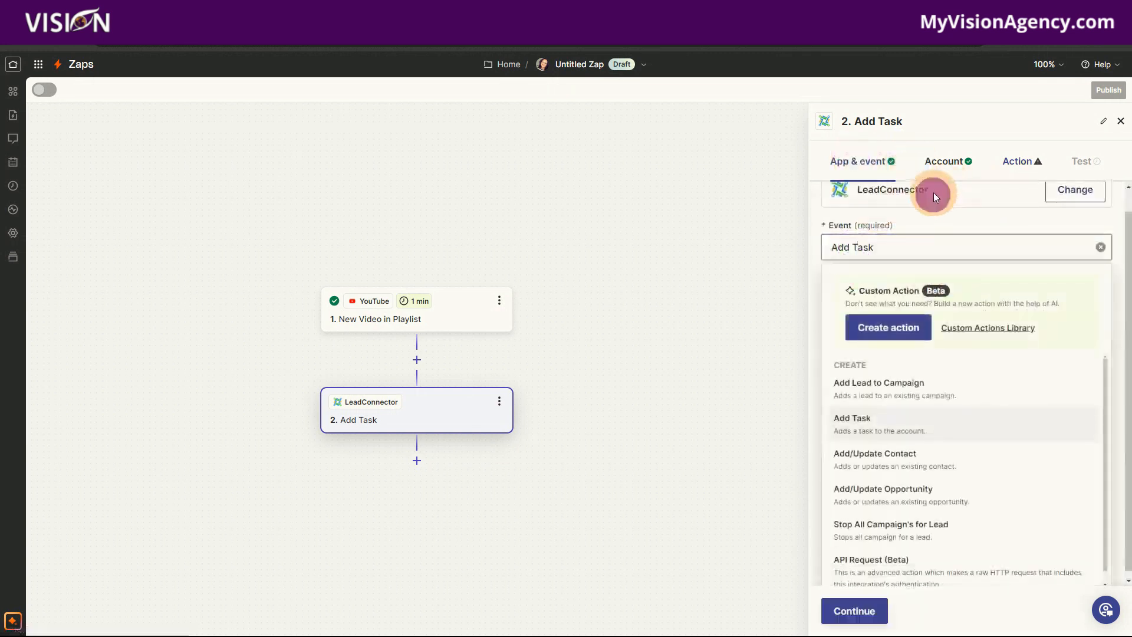
left_click(954, 170)
left_click(1046, 219)
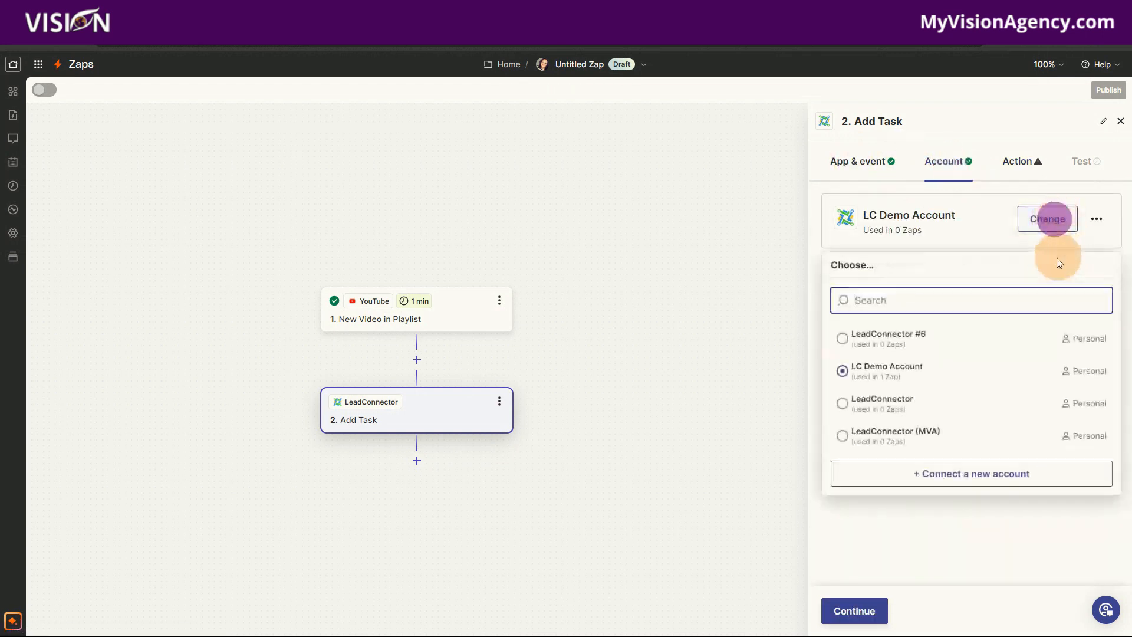
left_click(851, 397)
left_click(879, 434)
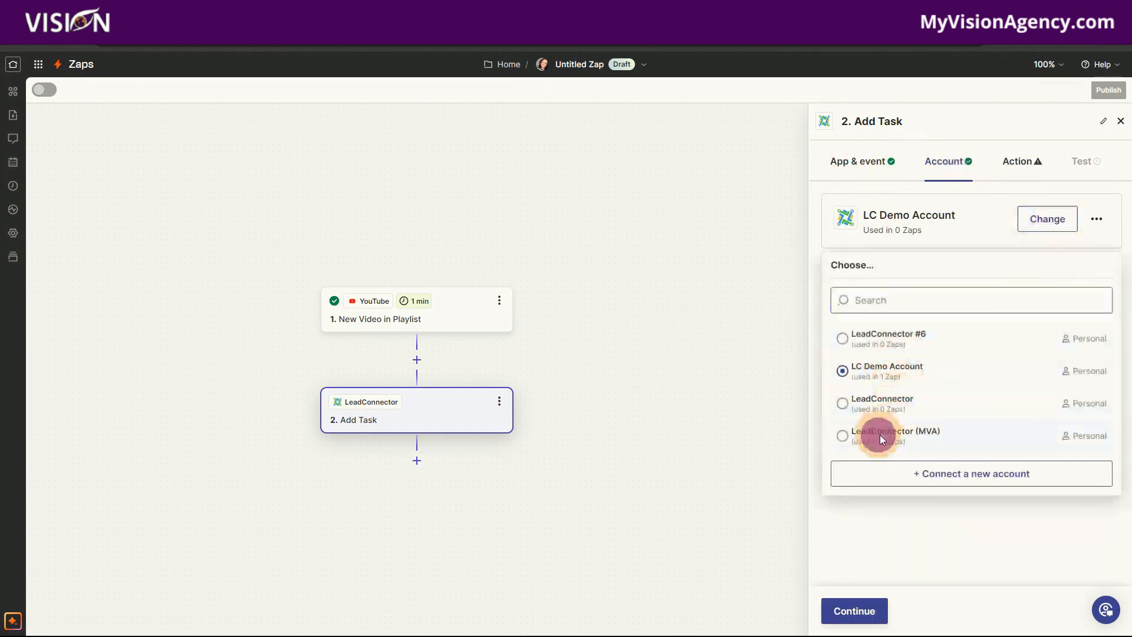
left_click(859, 611)
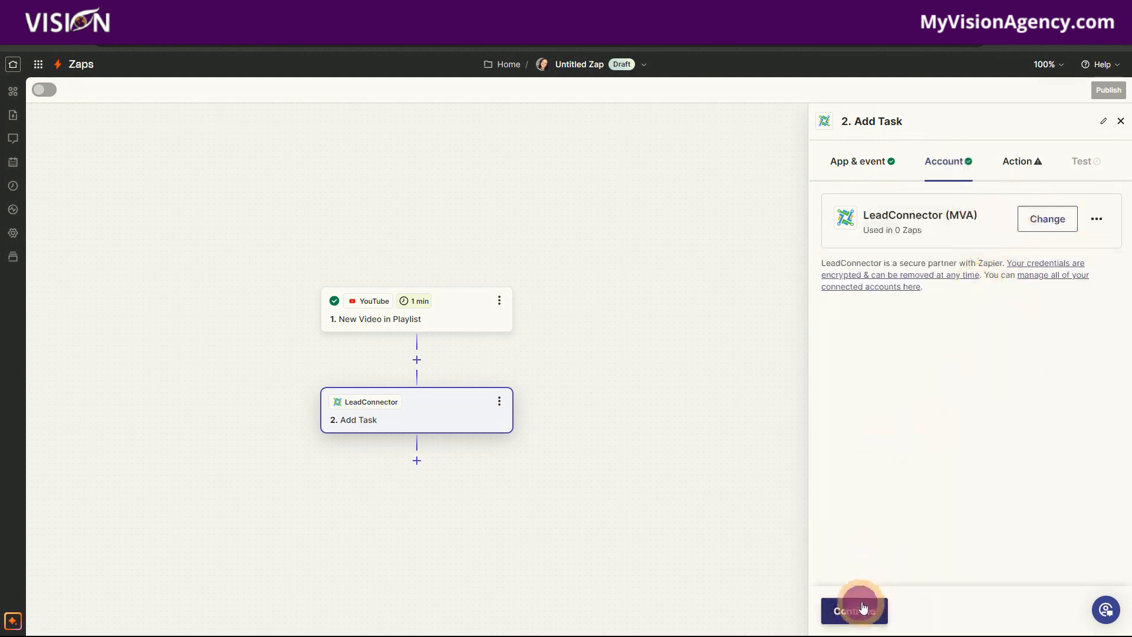
- Assign the task to the first user listed in the Assign to User options
left_click(867, 252)
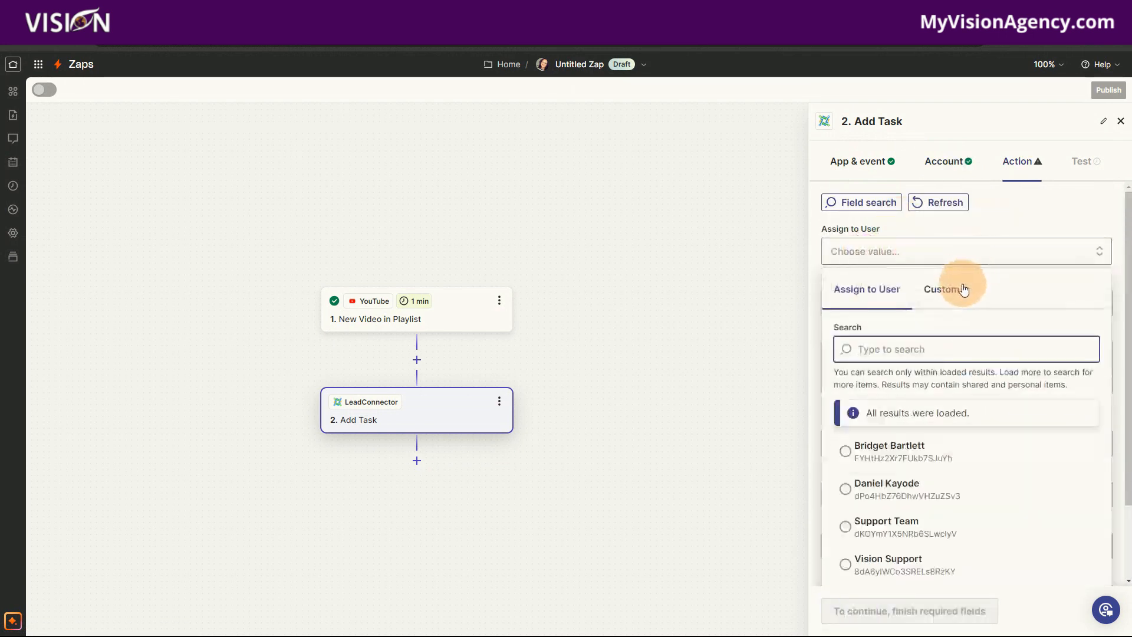
left_click(878, 466)
left_click(873, 452)
left_click(1010, 210)
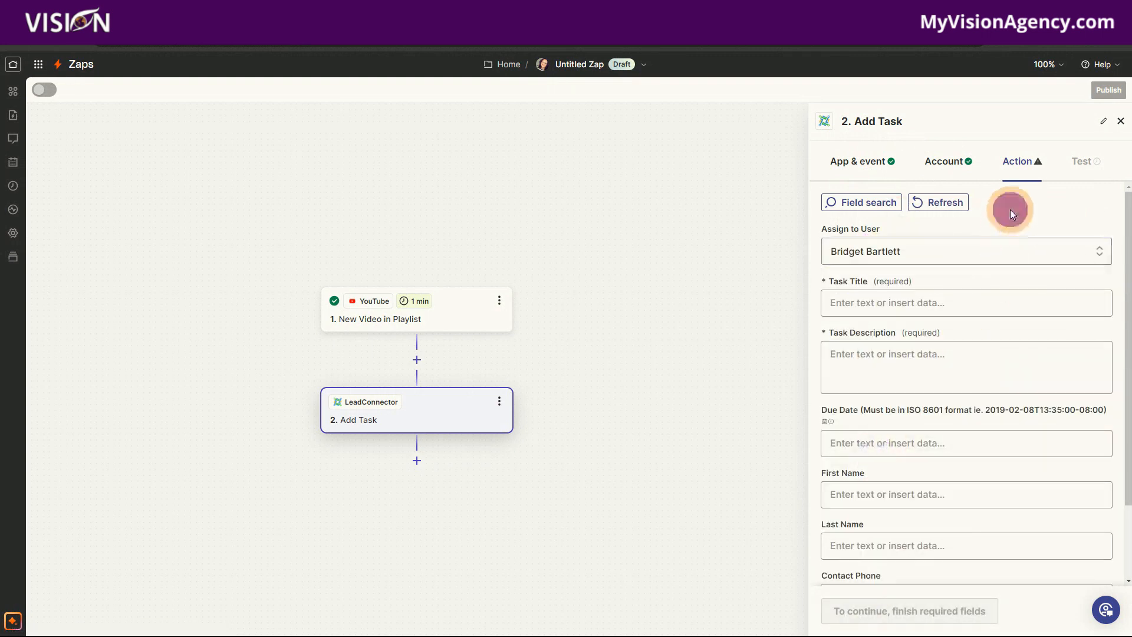
- Set the Task Title to "Create Blog Post:" followed by the Title value from the New Video in Playlist trigger
left_click(858, 302)
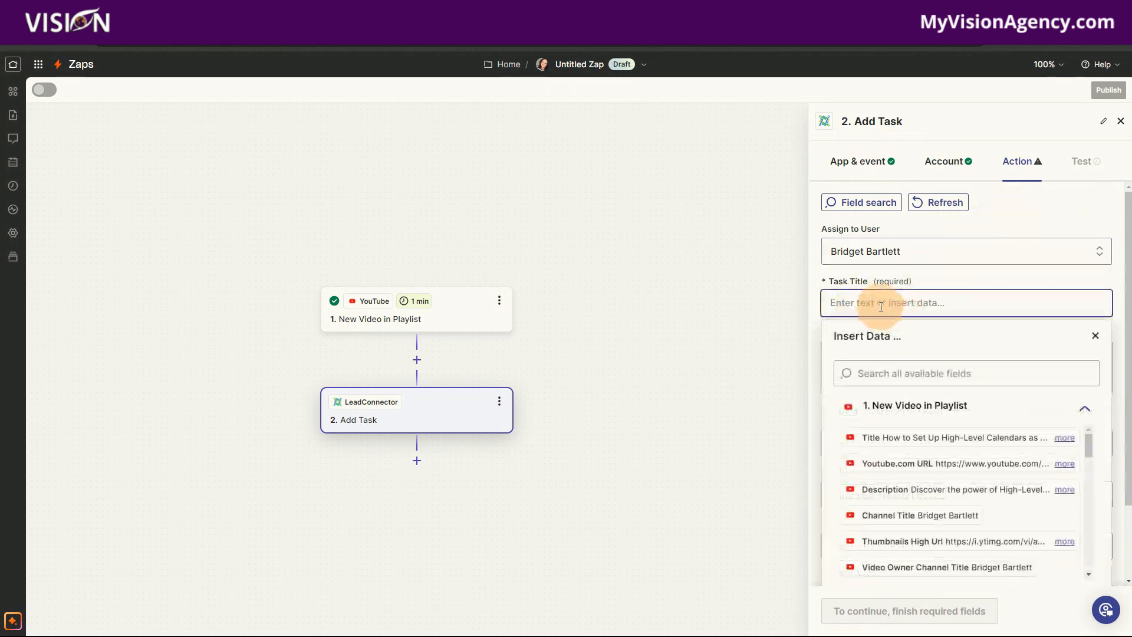
left_click(828, 306)
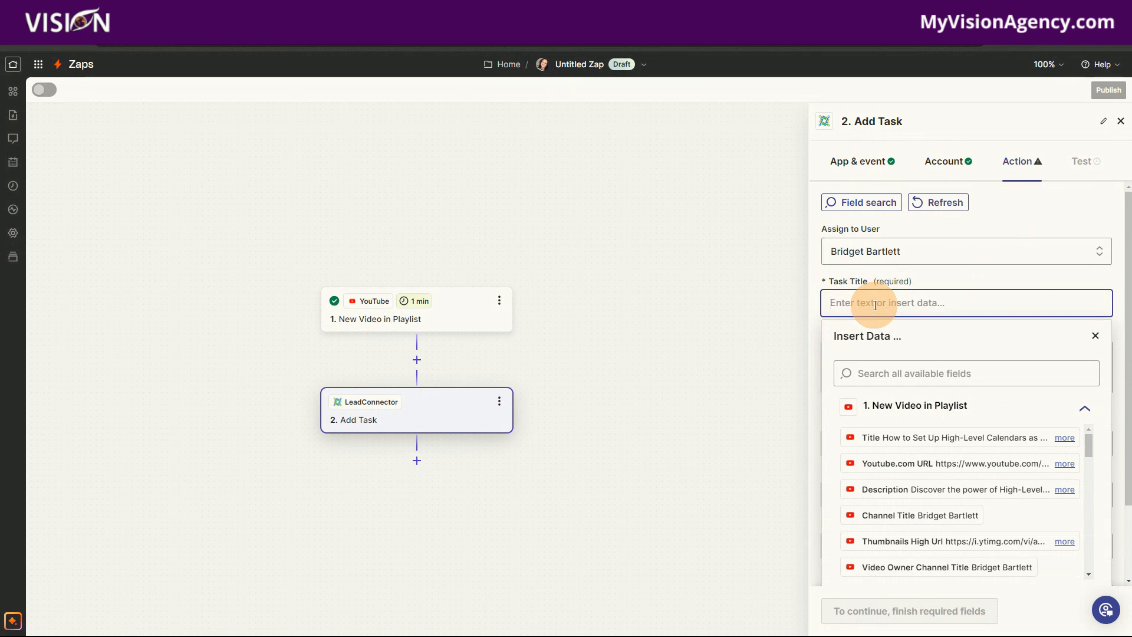
type("eate Blog Post:")
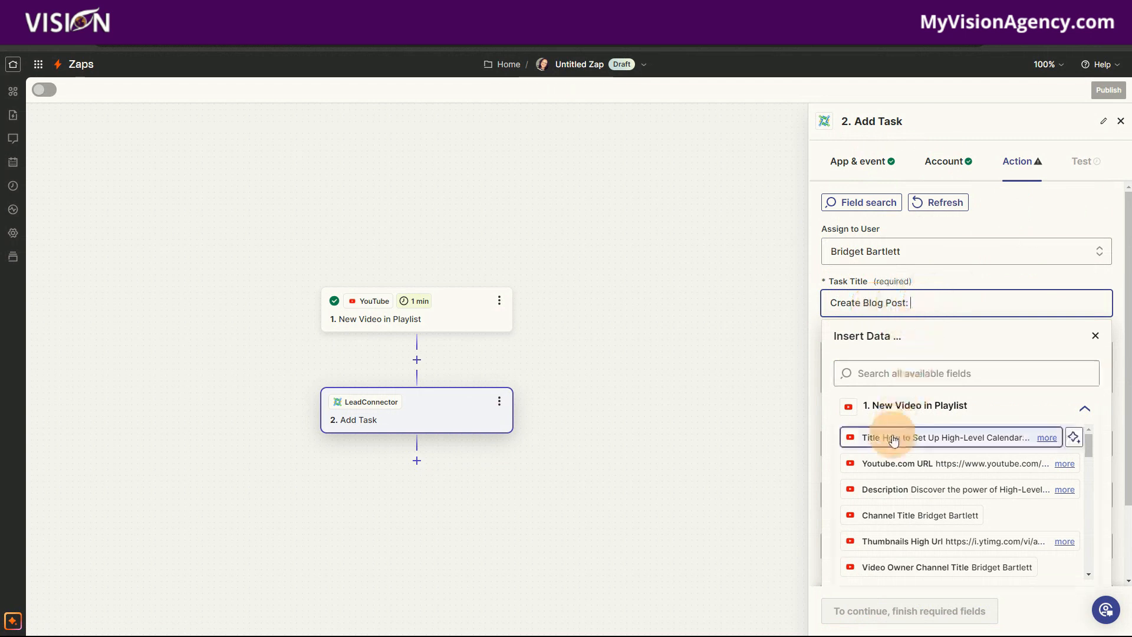
left_click(894, 440)
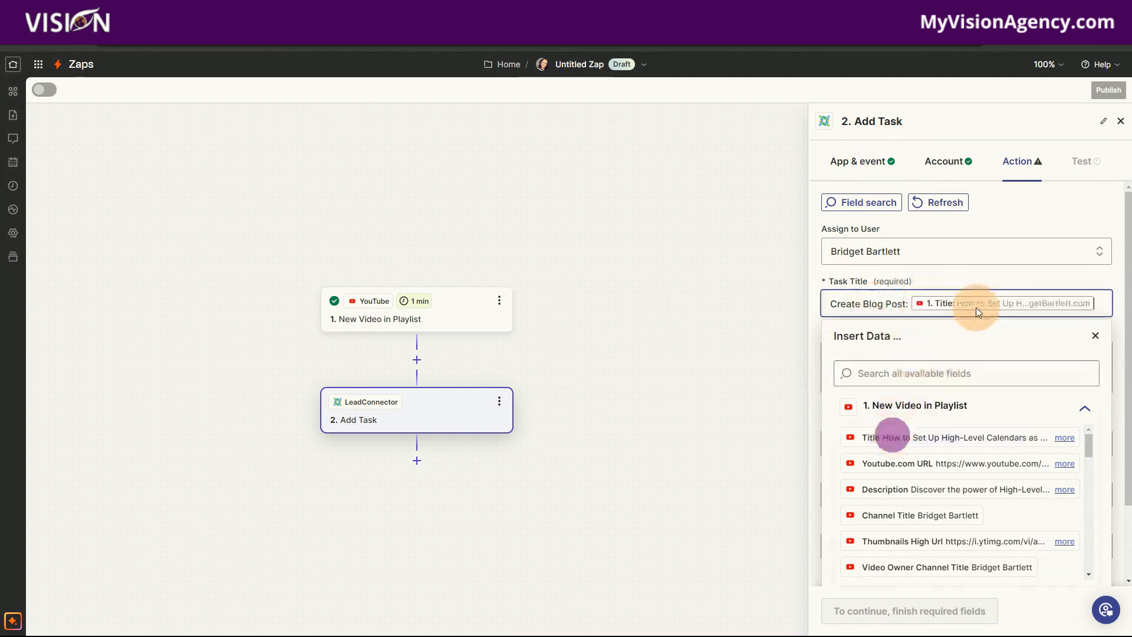
left_click(951, 270)
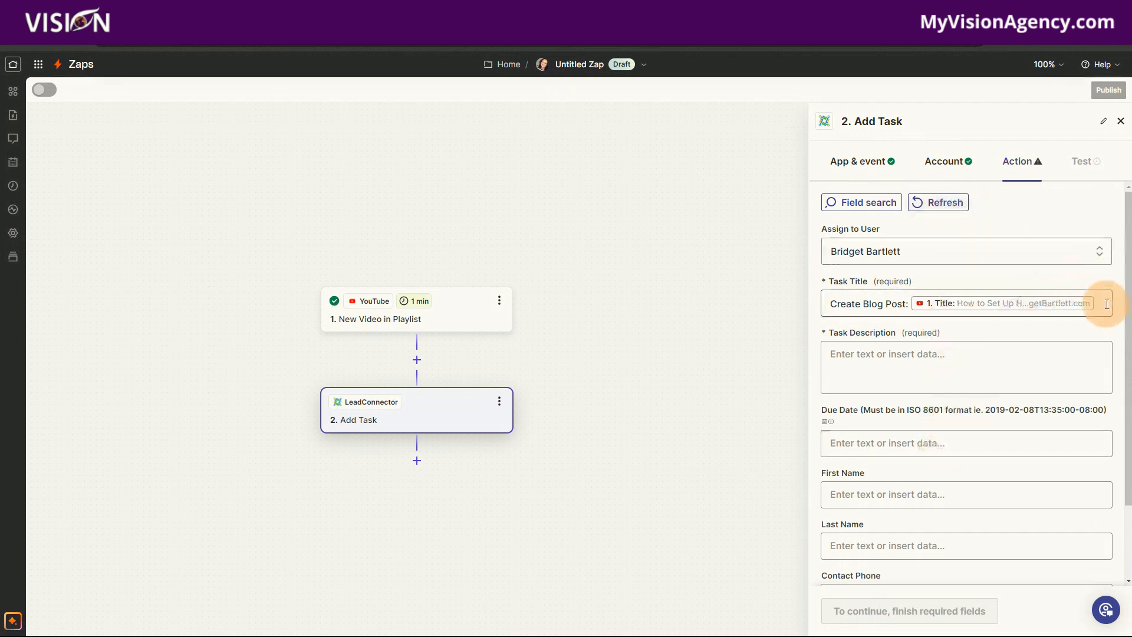
left_click(835, 304)
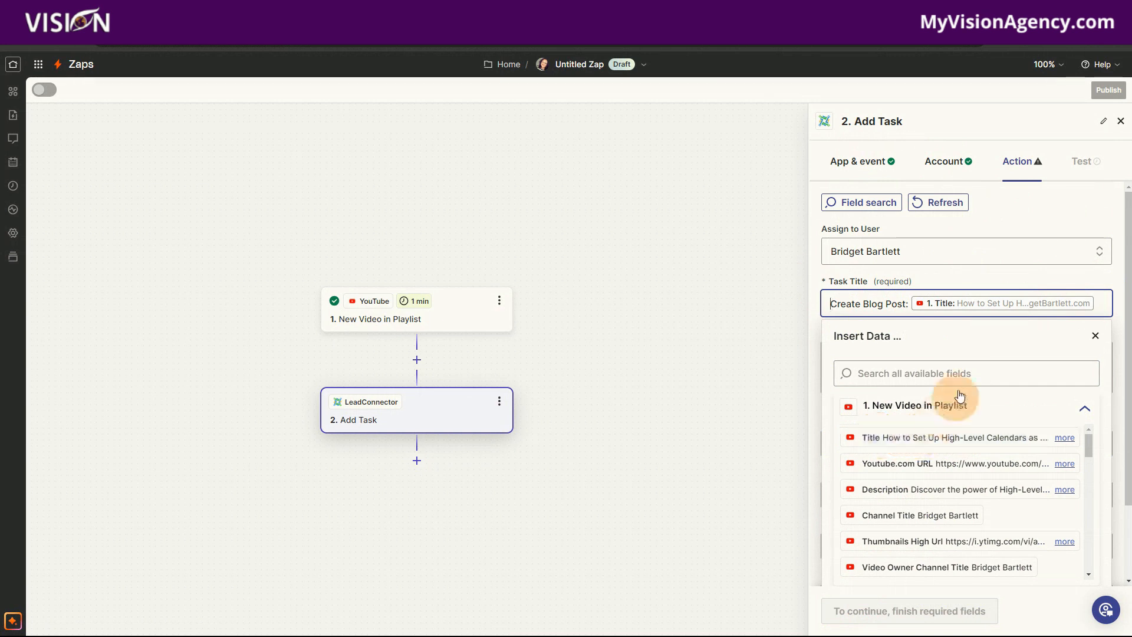
left_click(1025, 211)
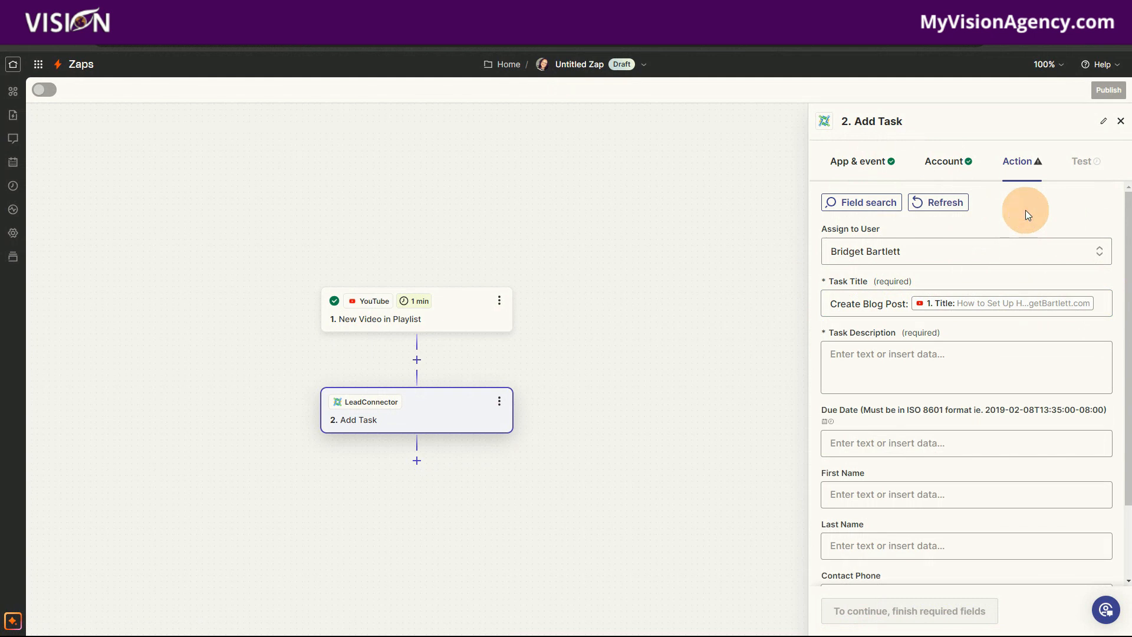
- Fill the Task Description with the trigger's Description value and, on a new line, its Youtube.com URL value
left_click(879, 352)
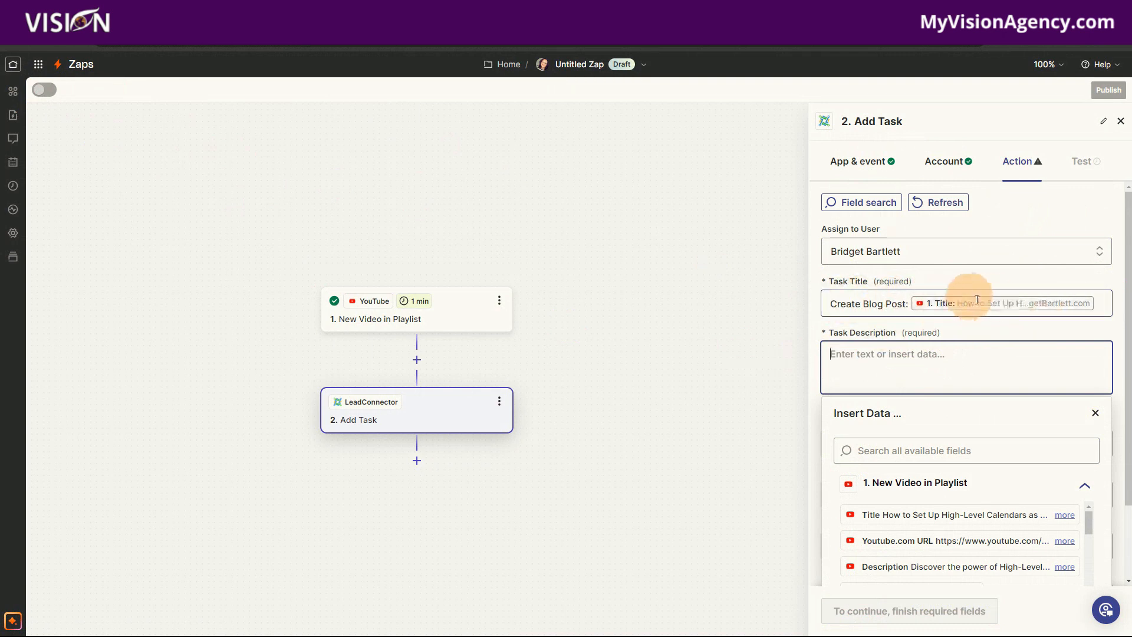
left_click(898, 353)
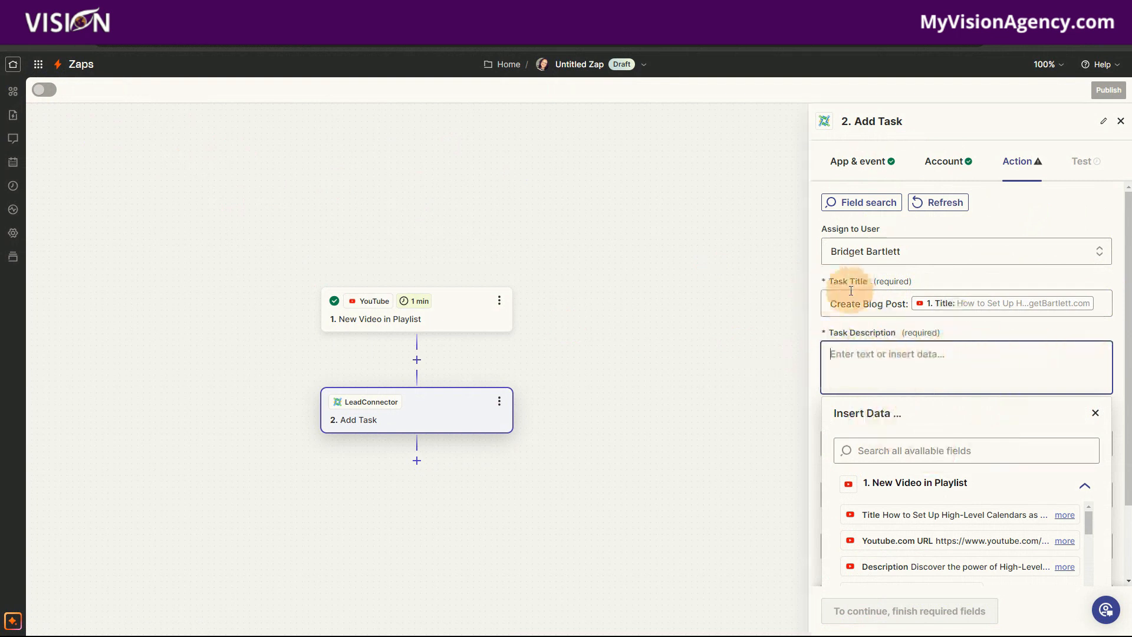
scroll(991, 425, "down", 1)
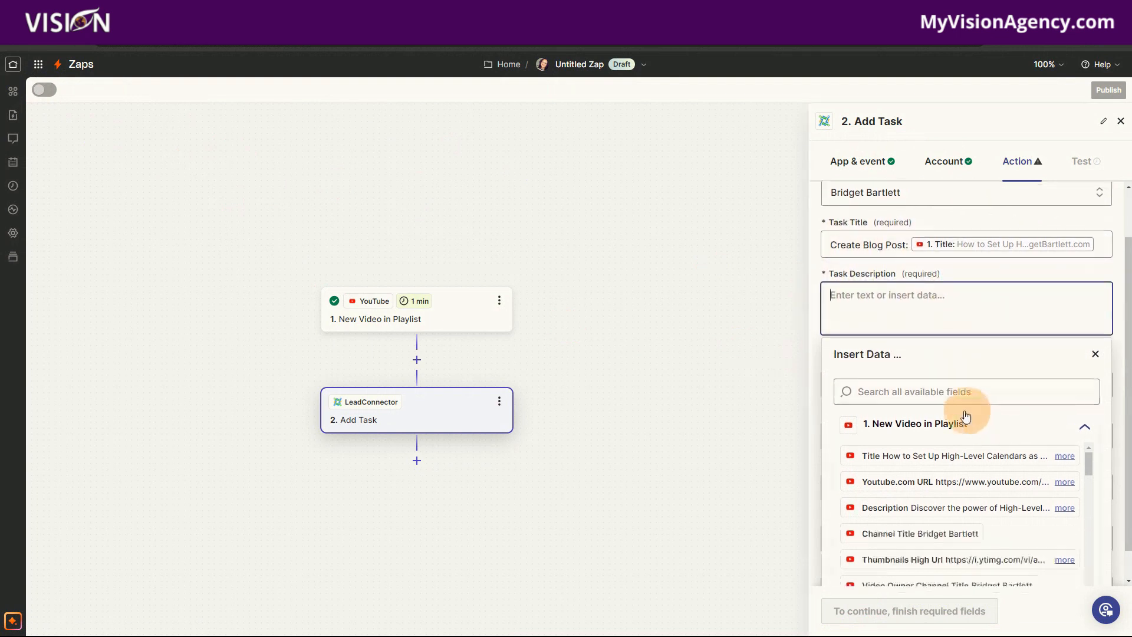
left_click(888, 507)
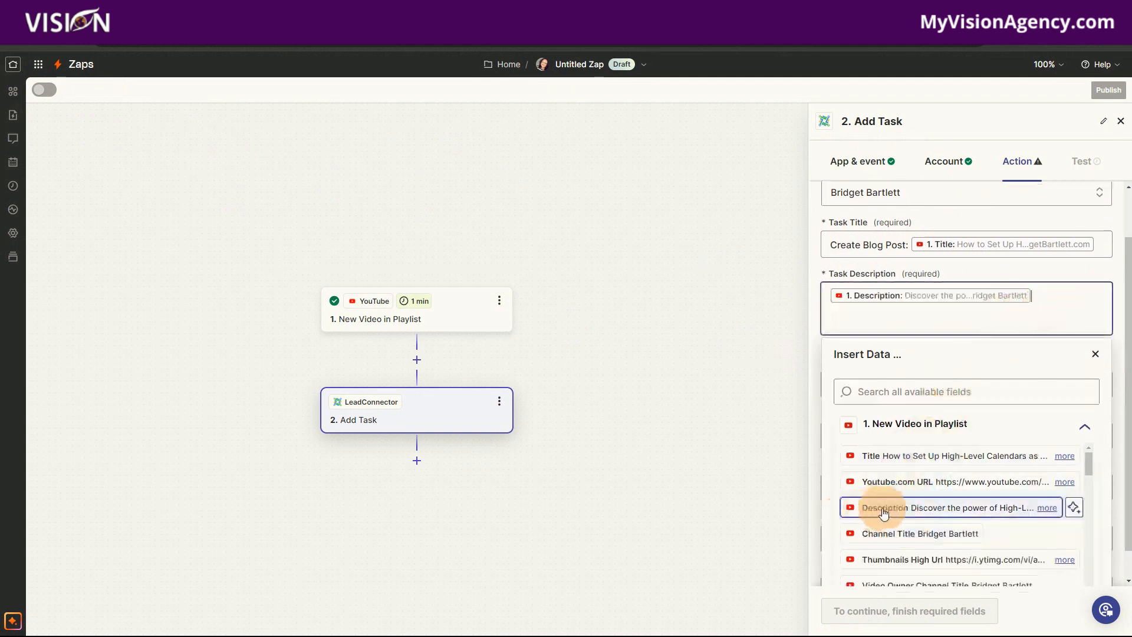
scroll(929, 356, "down", 1)
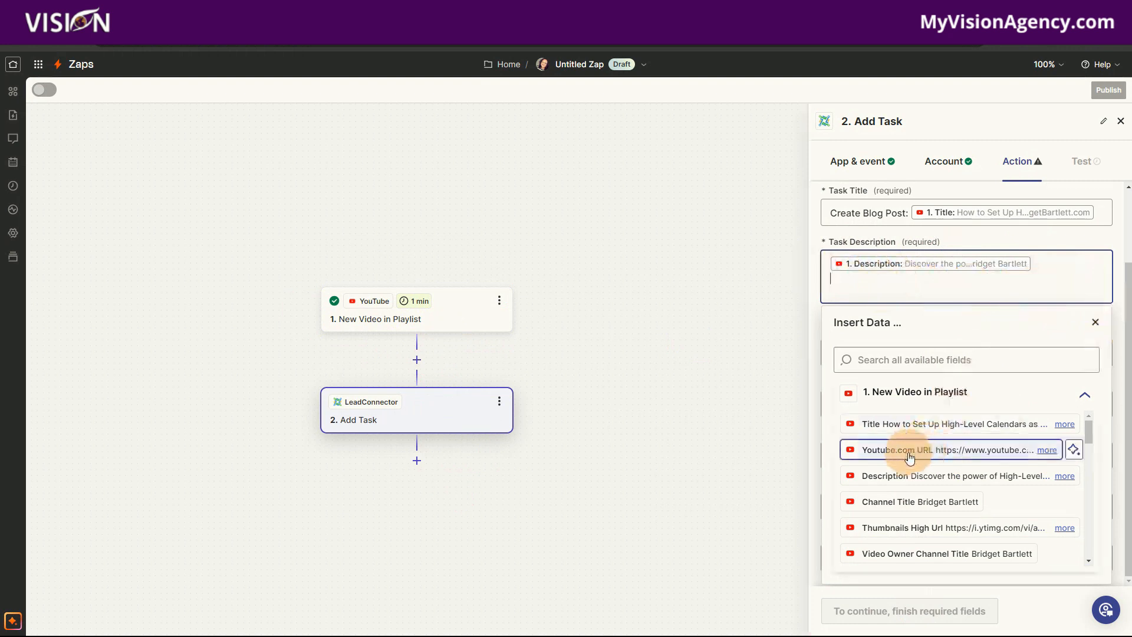
left_click(886, 451)
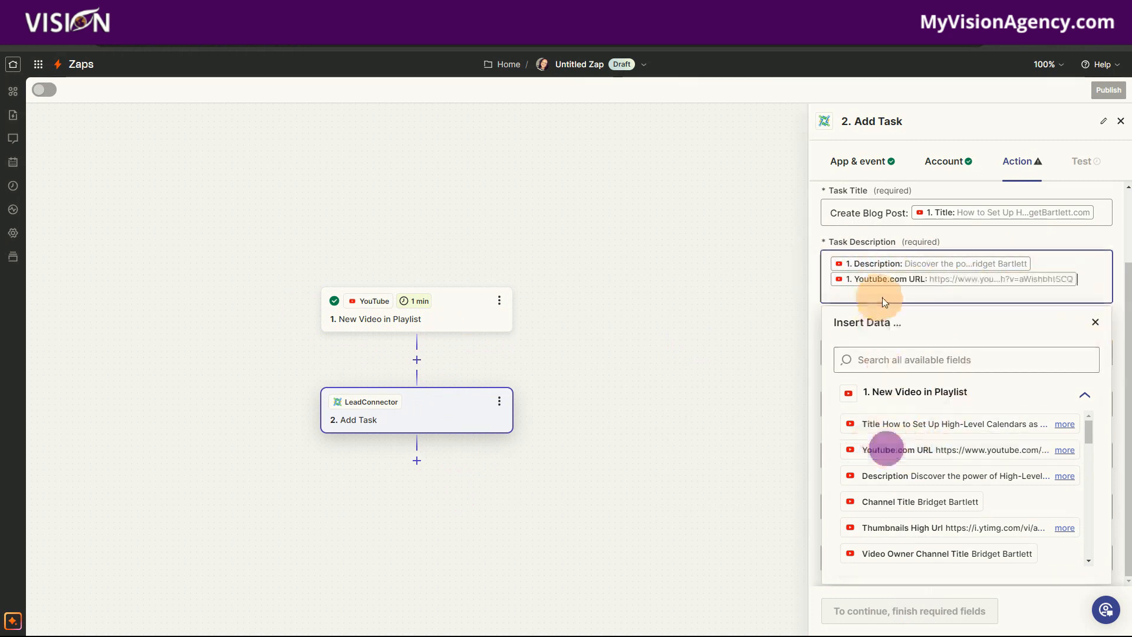
- Label the Task Description values with "Description:" before the description and a "YT URL:" line above the video URL
left_click(830, 263)
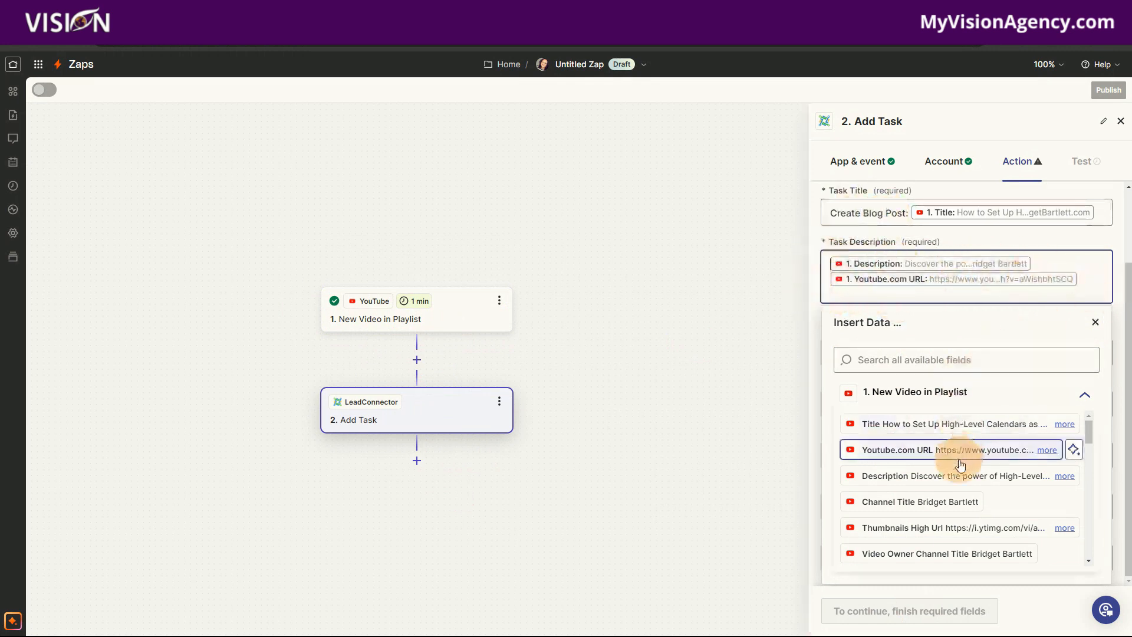
left_click(835, 266)
type("Description ")
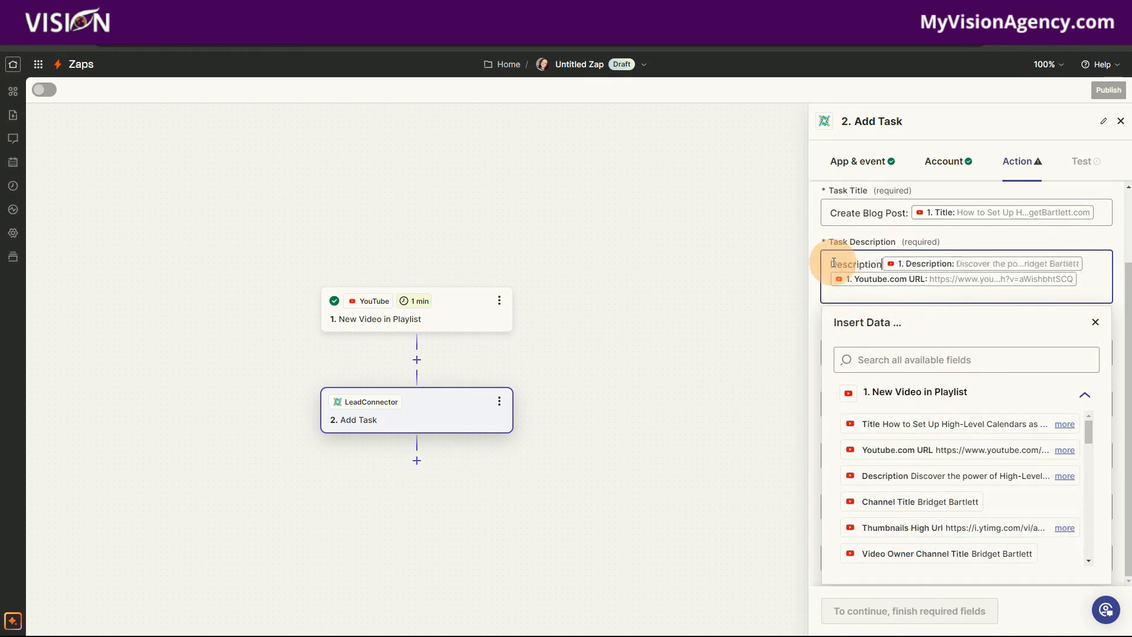
type(":")
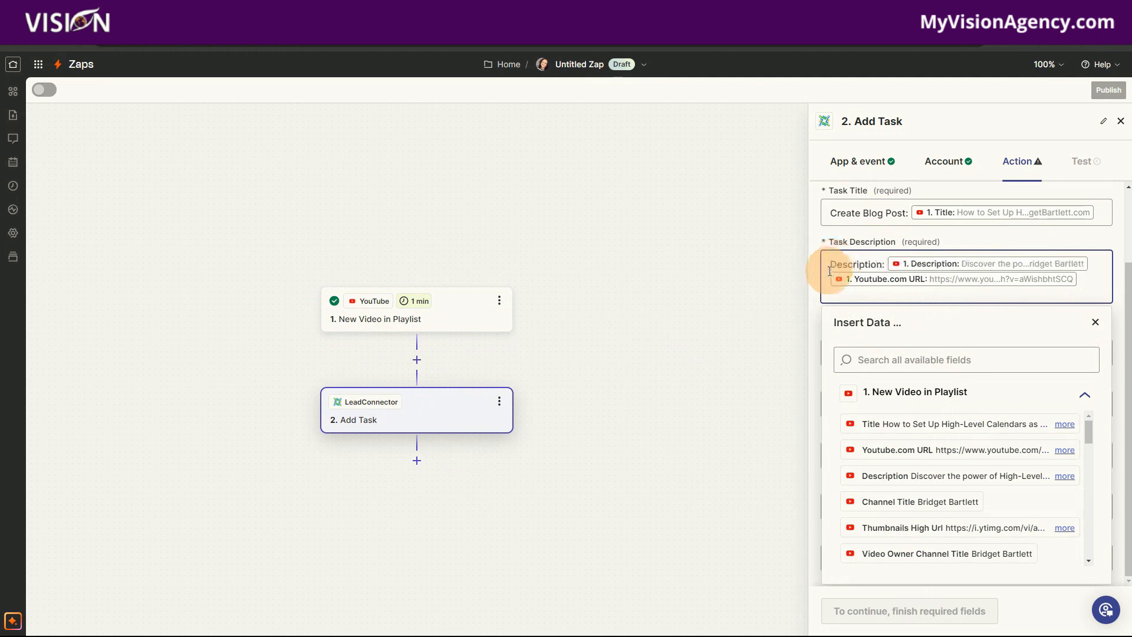
left_click(829, 277)
left_click(831, 279)
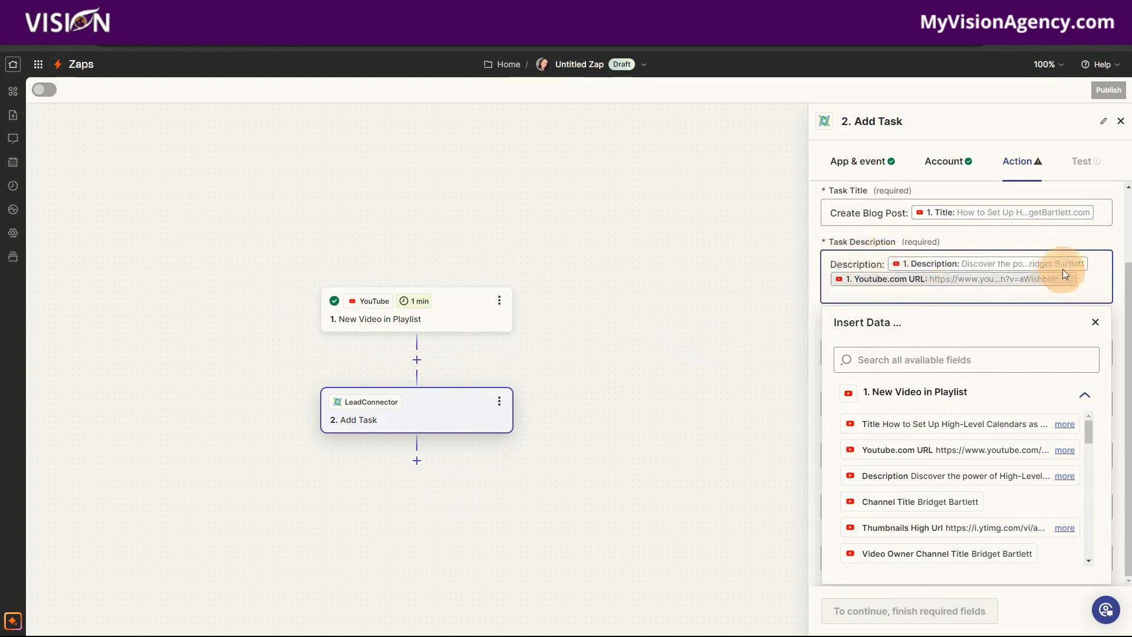
left_click(1098, 260)
key("Return")
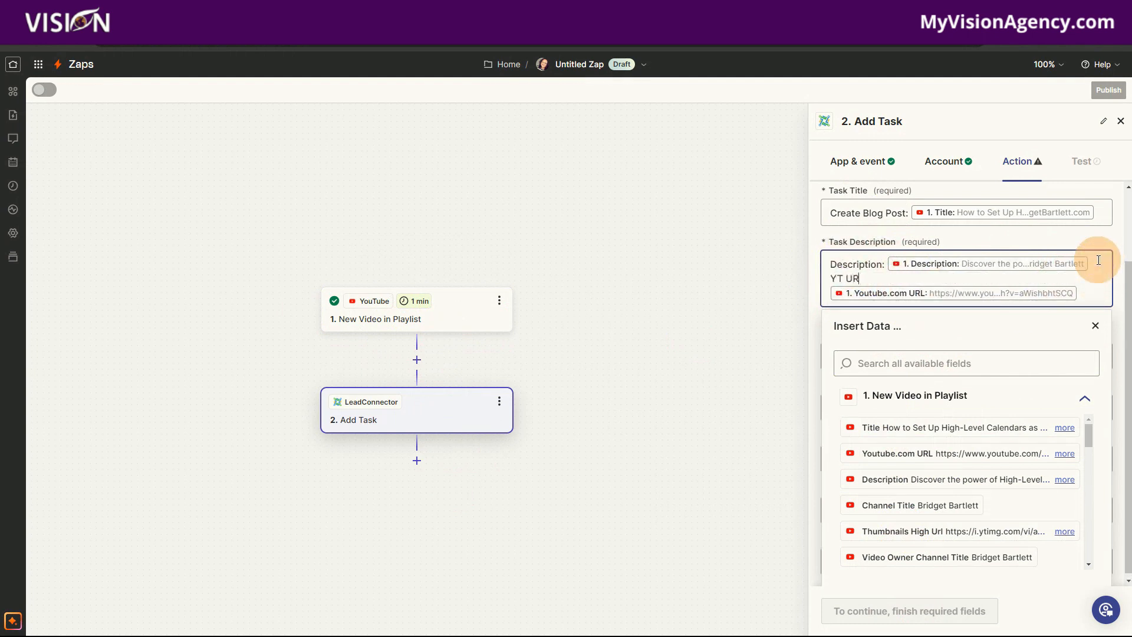
type("YT URL:")
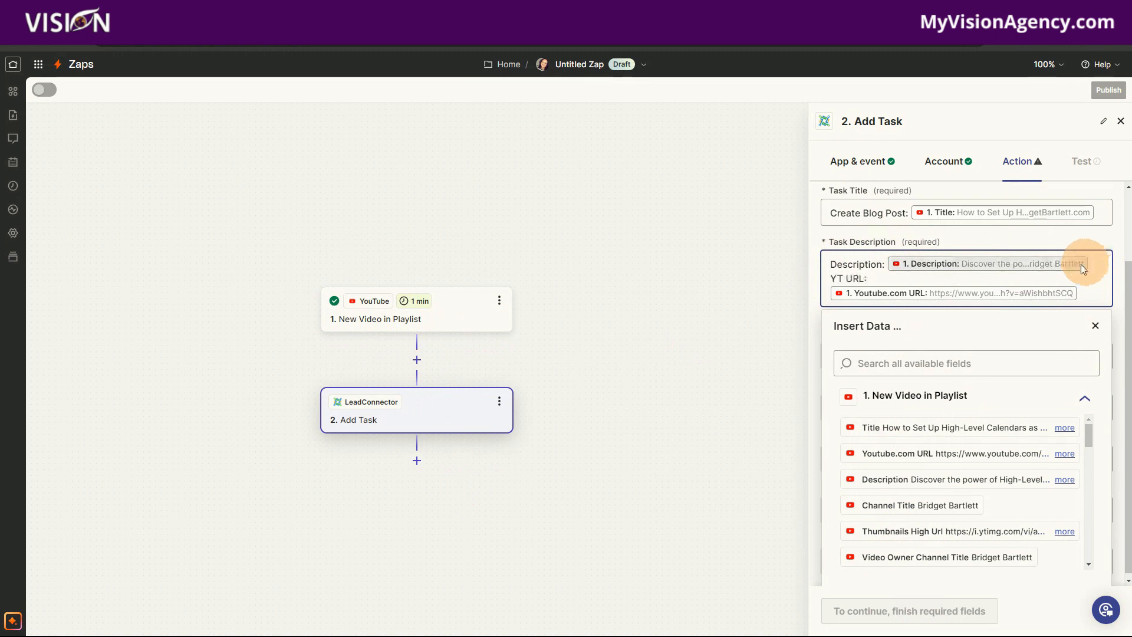
left_click(1068, 234)
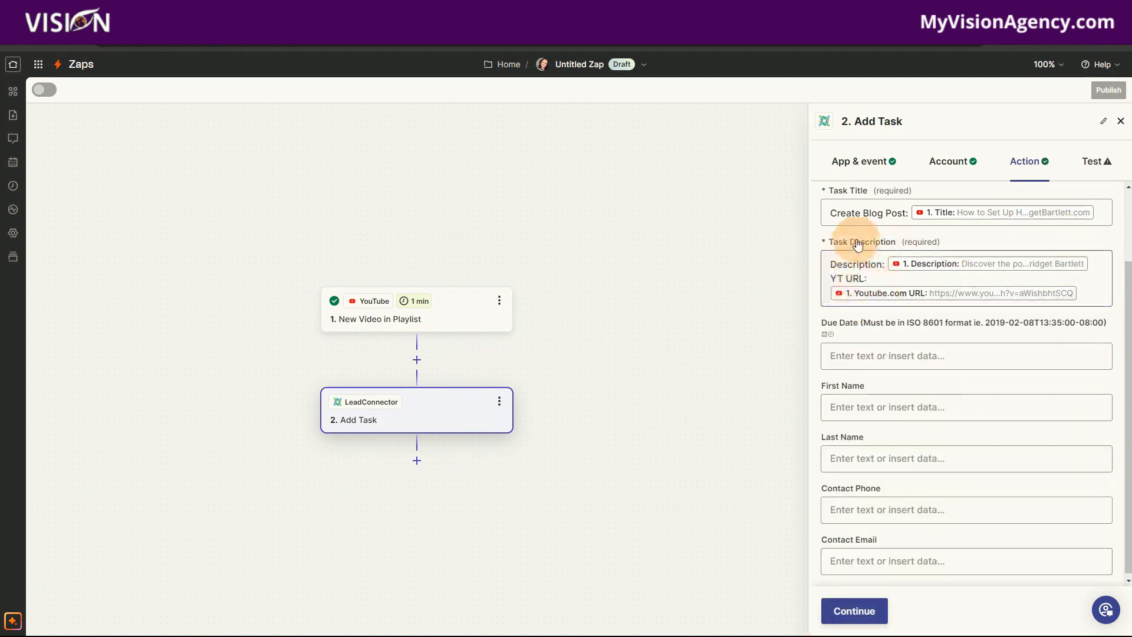
- Set the task's Due Date to the Published Date value from the New Video in Playlist trigger
left_click(866, 354)
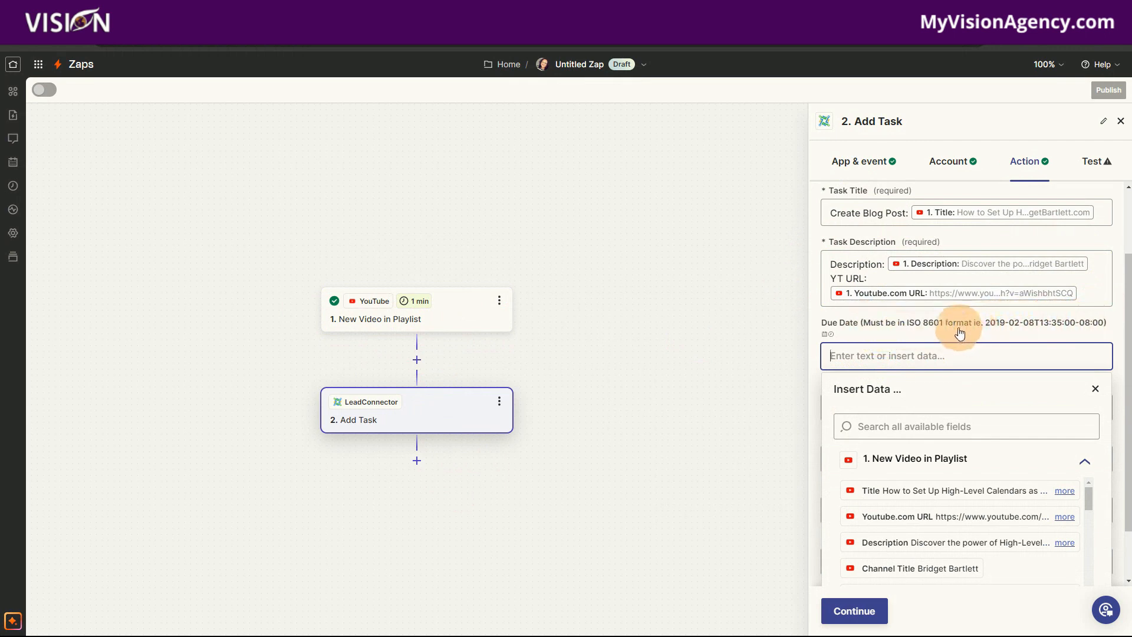
scroll(948, 322, "down", 1)
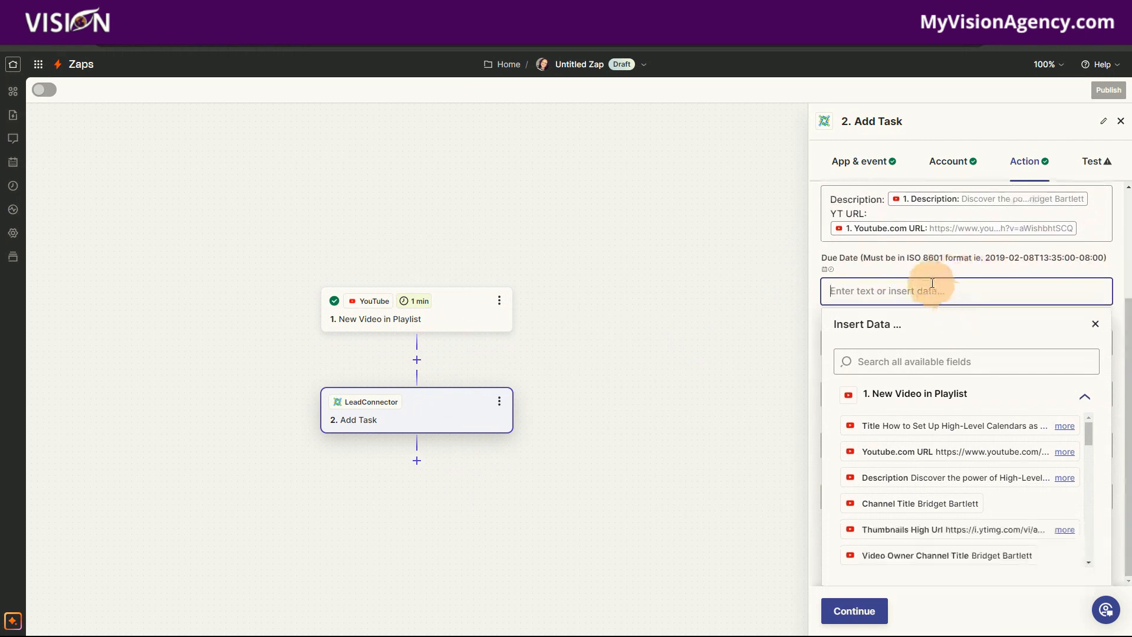
scroll(958, 427, "down", 3)
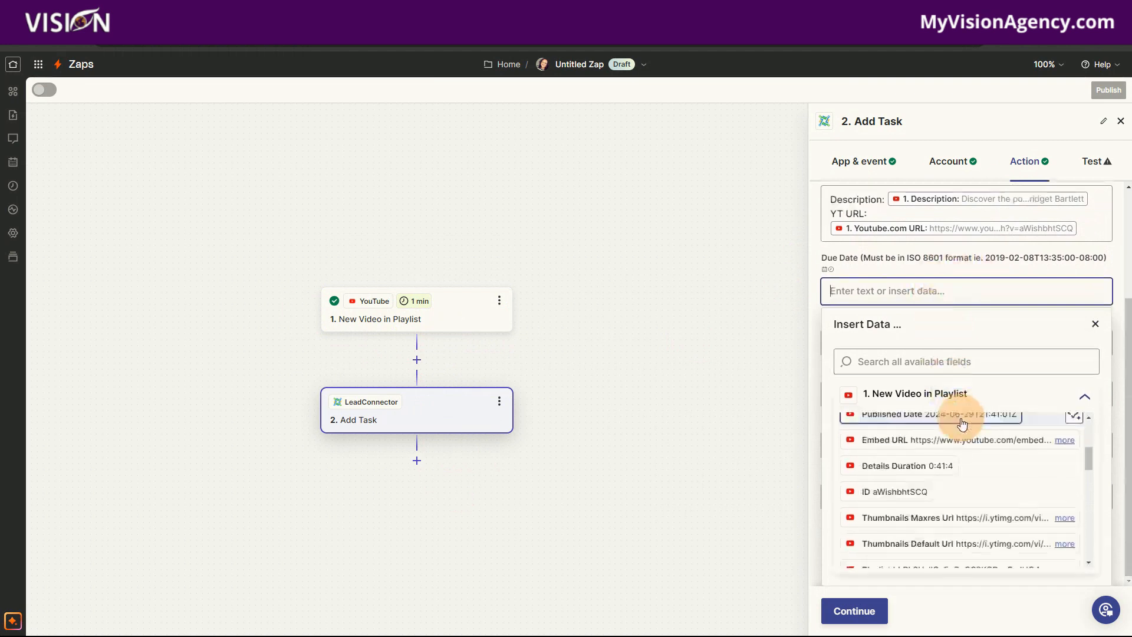
scroll(948, 463, "up", 2)
left_click(943, 464)
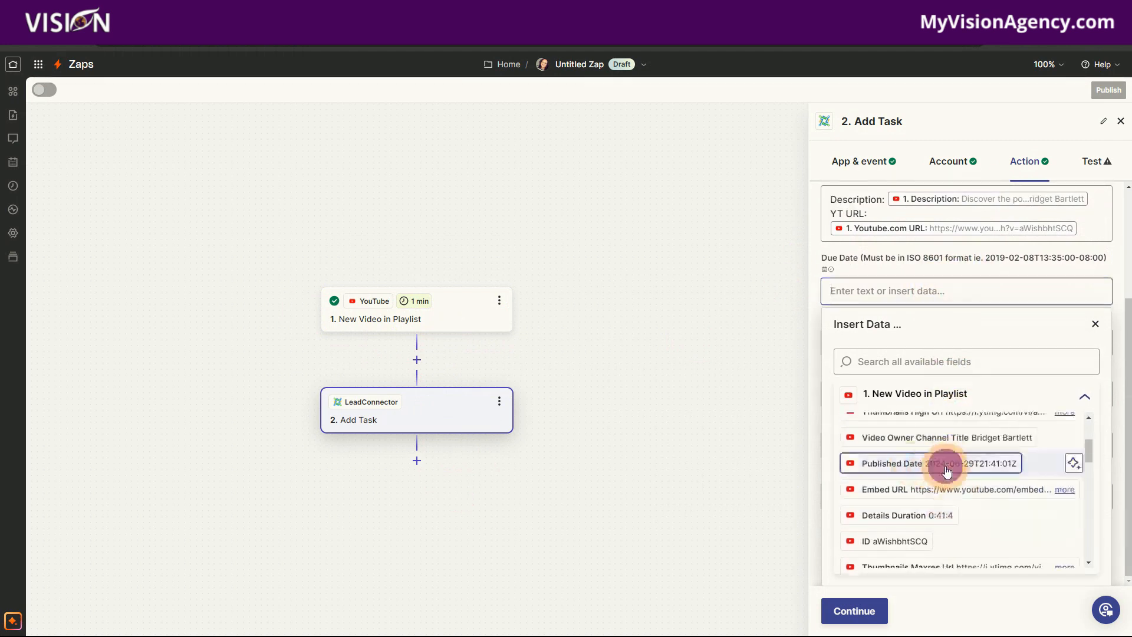
left_click(983, 275)
left_click(976, 268)
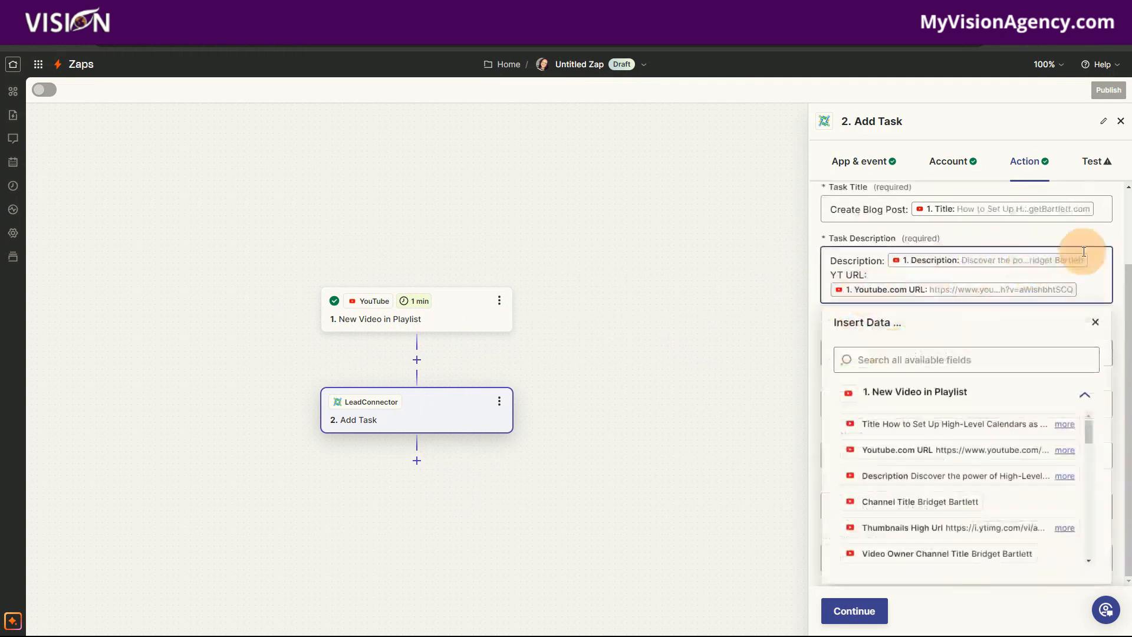
left_click(1103, 234)
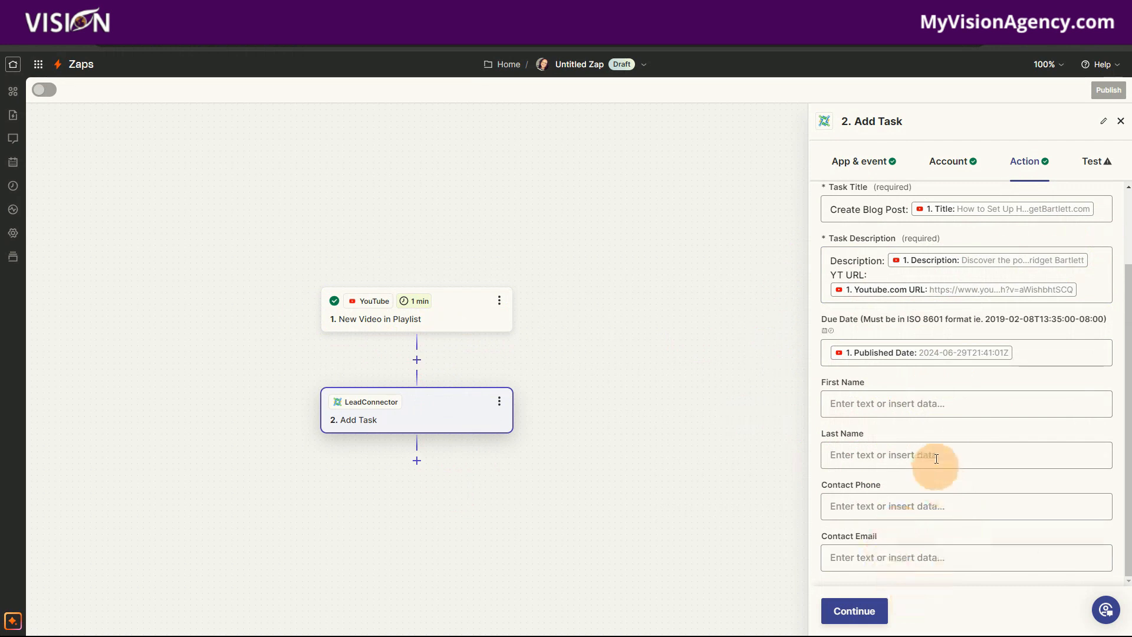
- Review the completed Add Task fields, continue to the test data and run the test step
scroll(1024, 487, "up", 1)
scroll(1024, 484, "up", 1)
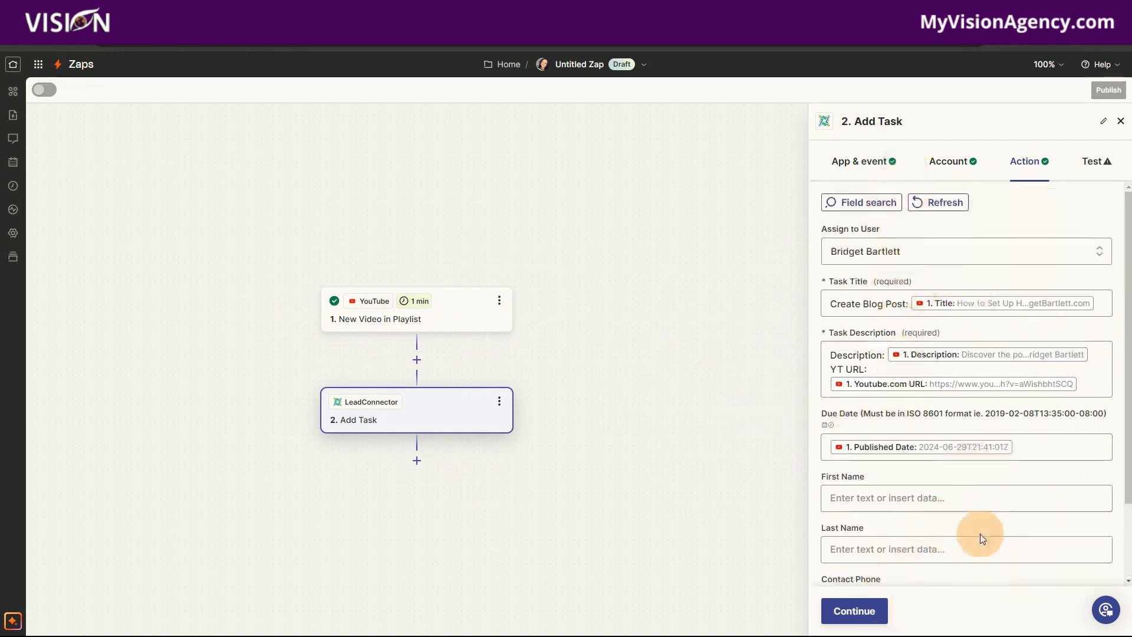
scroll(980, 536, "down", 2)
scroll(981, 545, "down", 1)
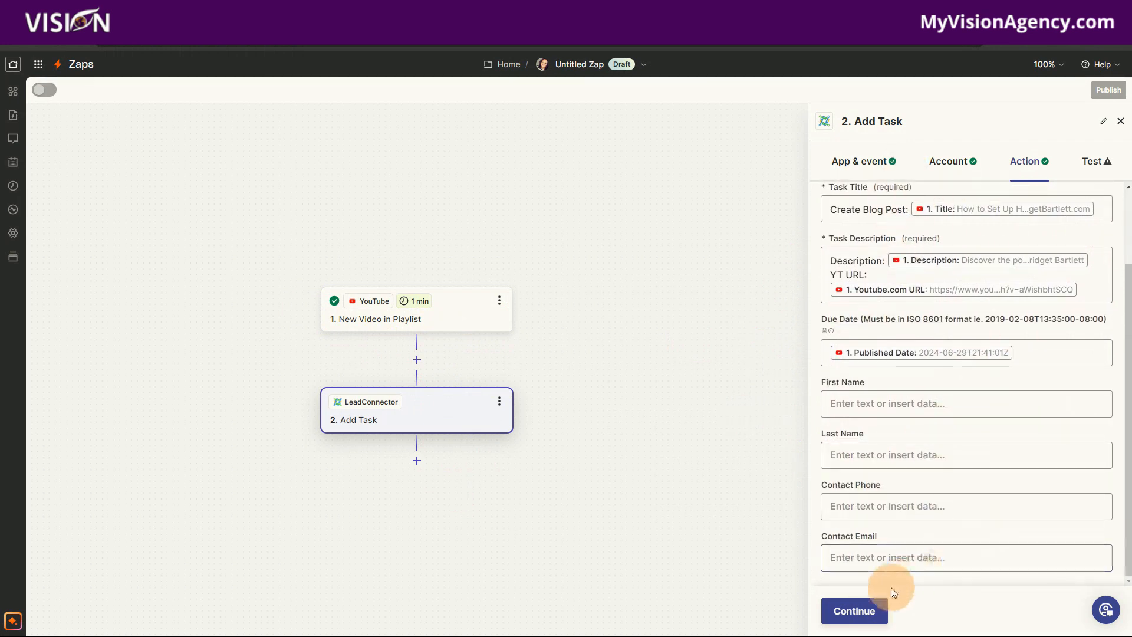
left_click(869, 613)
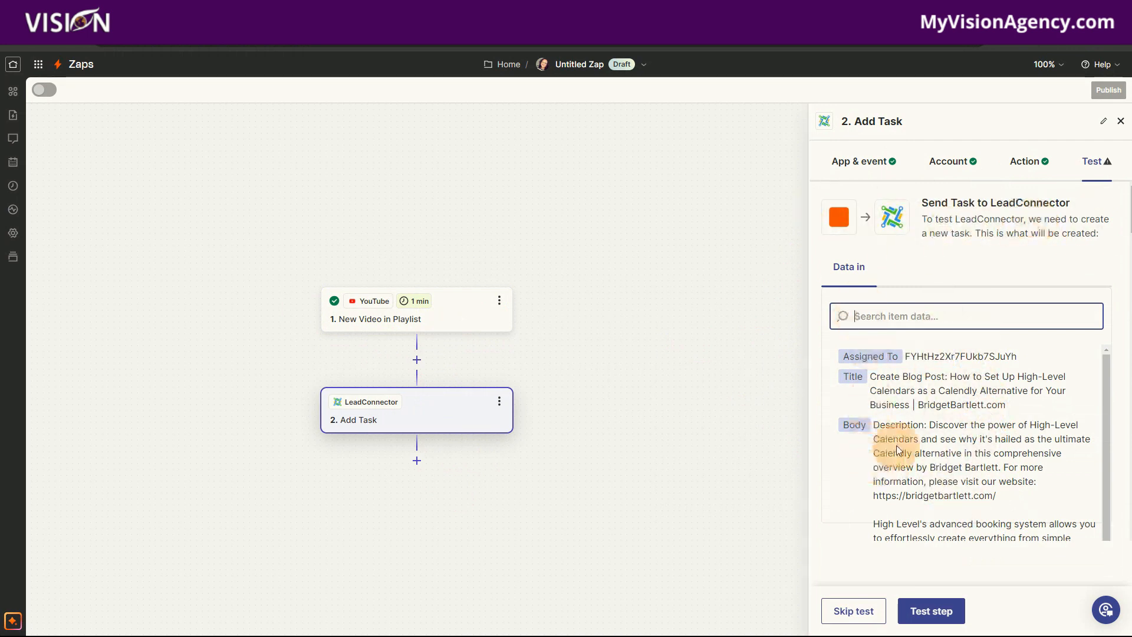
scroll(957, 511, "down", 1)
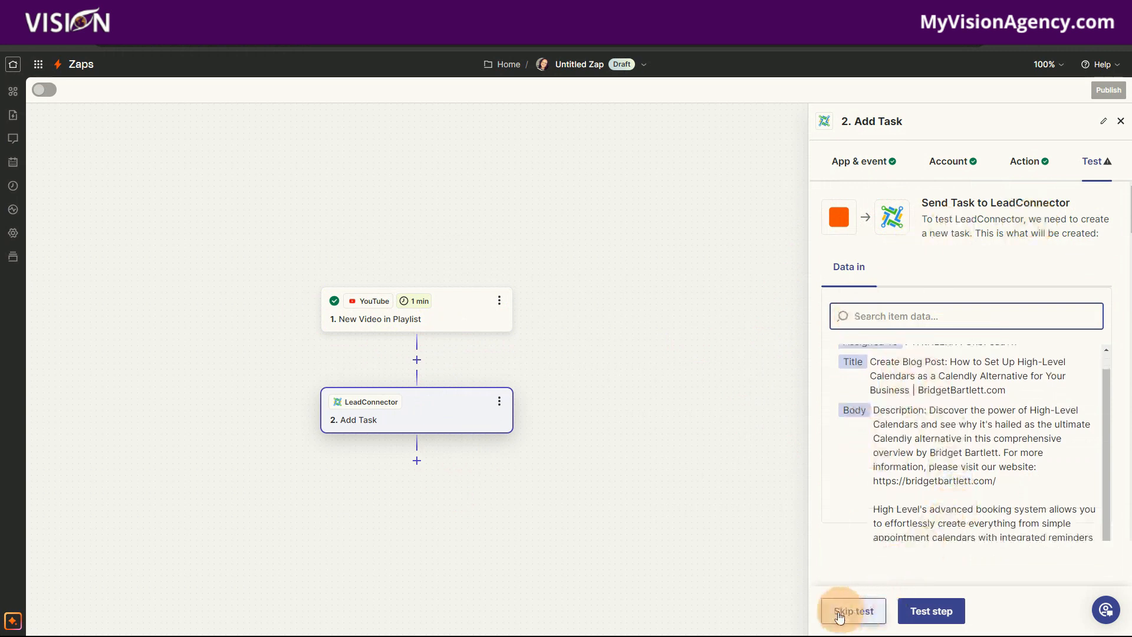
left_click(942, 617)
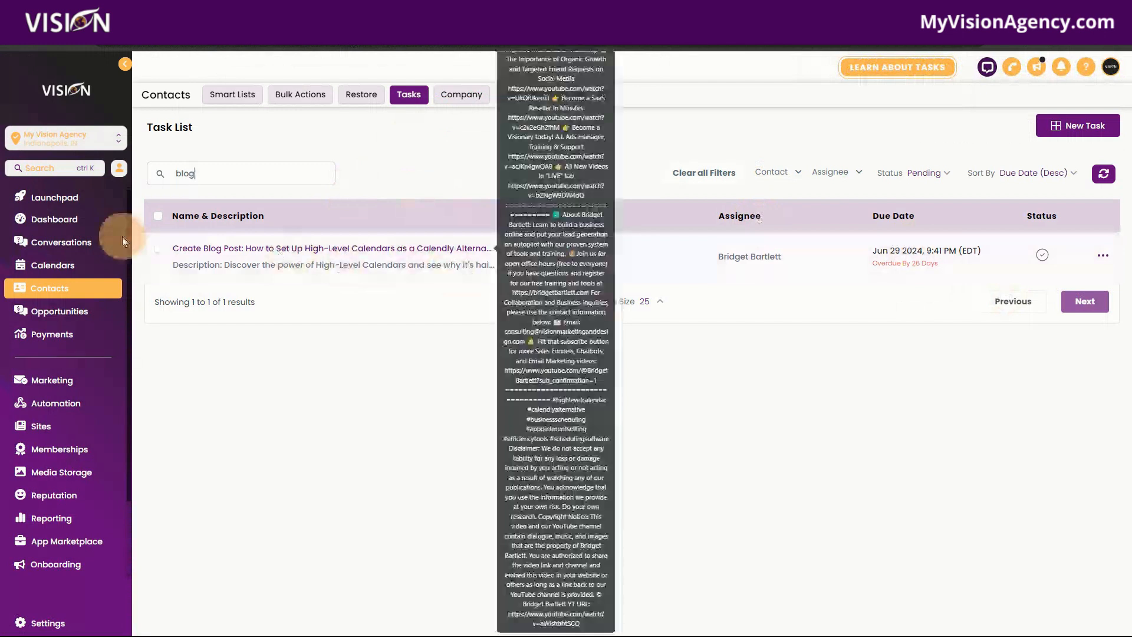
- In the High Level task list, open the Create Blog Post task for editing to check its details
left_click(1107, 260)
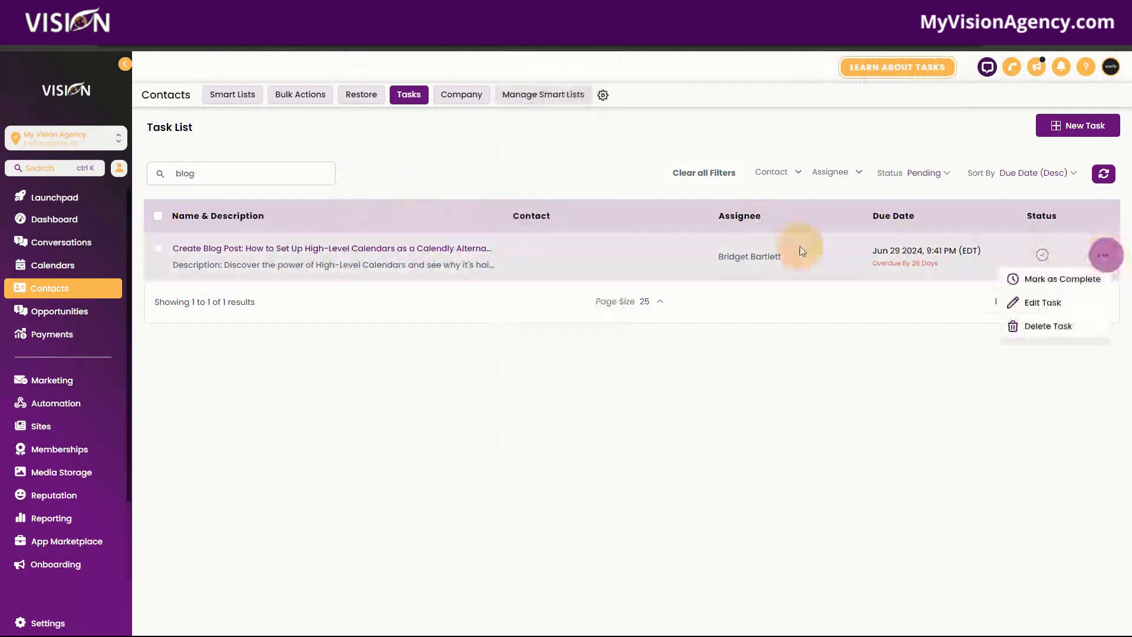
left_click(1019, 300)
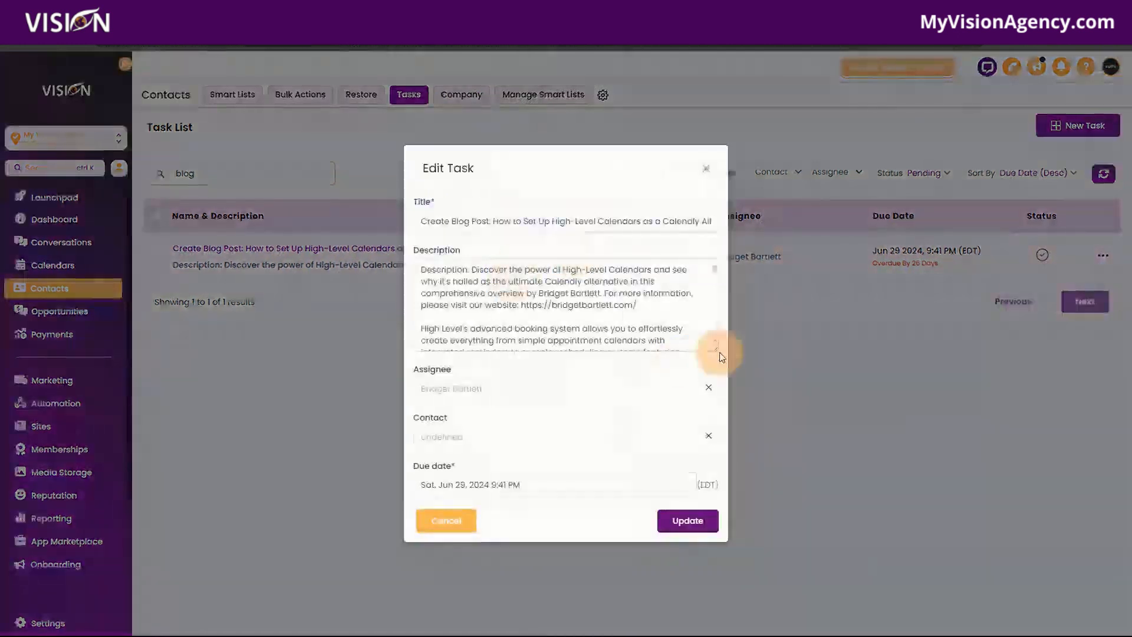
- Enlarge the Description box of the Create Blog Post task and read through its full text down to the YT URL line
left_click_drag(712, 348, 715, 479)
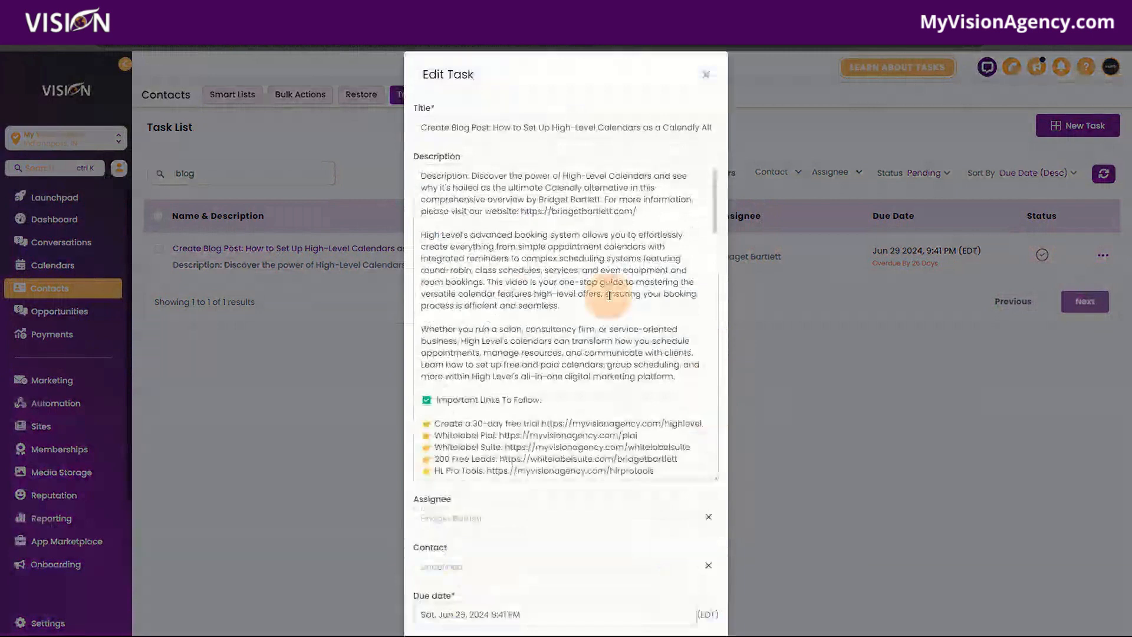
scroll(609, 295, "down", 10)
scroll(609, 344, "down", 10)
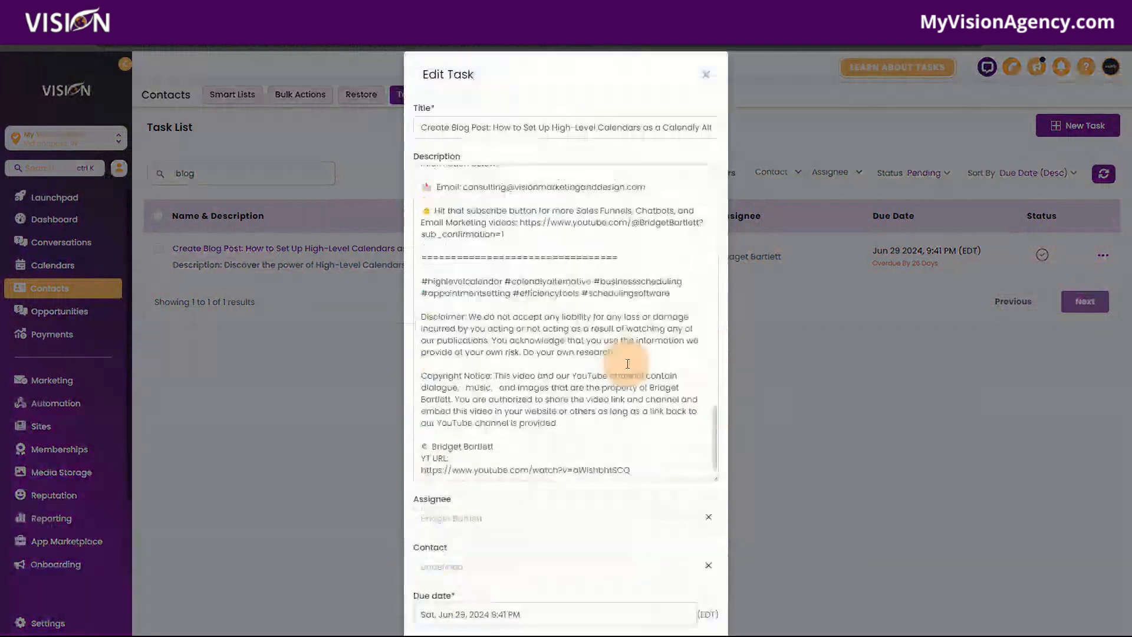
scroll(627, 364, "up", 5)
scroll(623, 384, "up", 10)
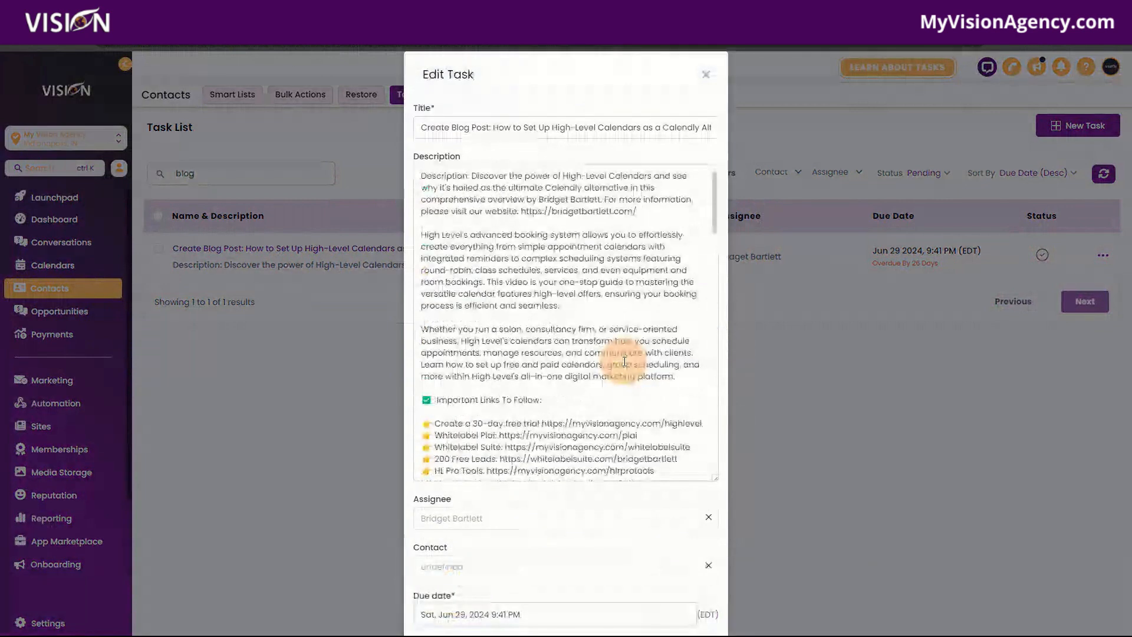
left_click_drag(715, 479, 729, 412)
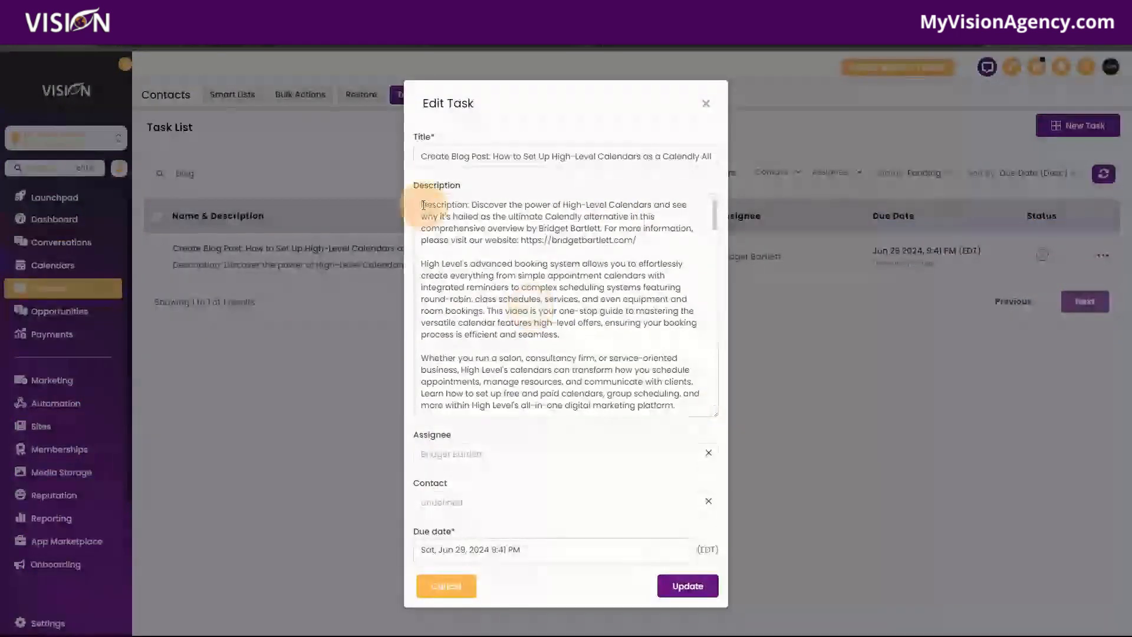
left_click_drag(423, 205, 685, 276)
scroll(629, 389, "up", 3)
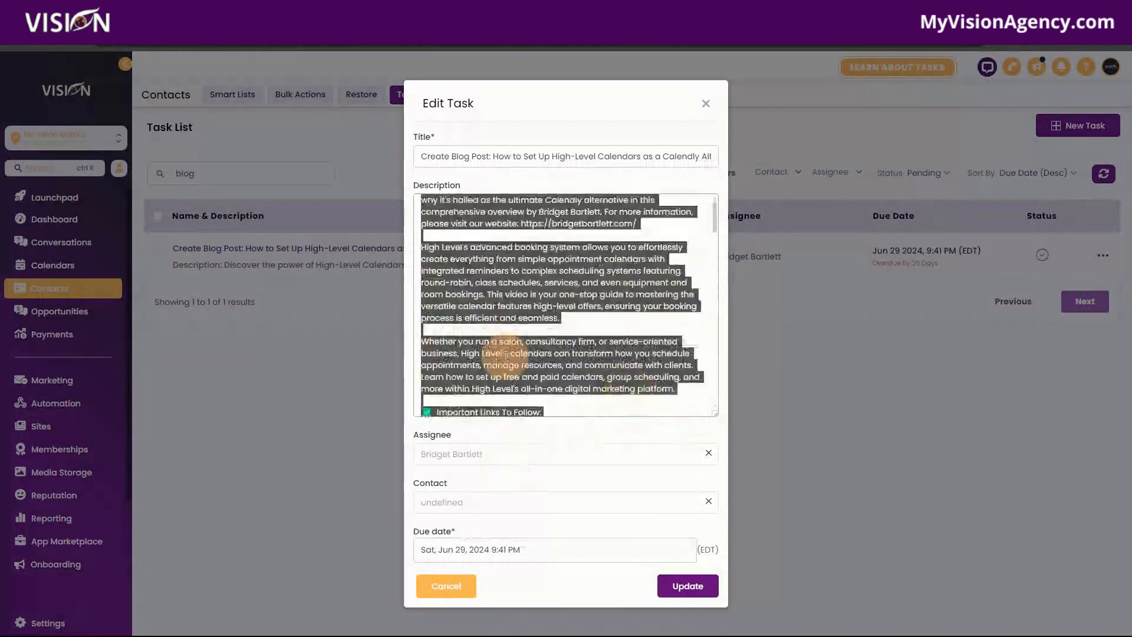
left_click(519, 335)
scroll(606, 359, "down", 5)
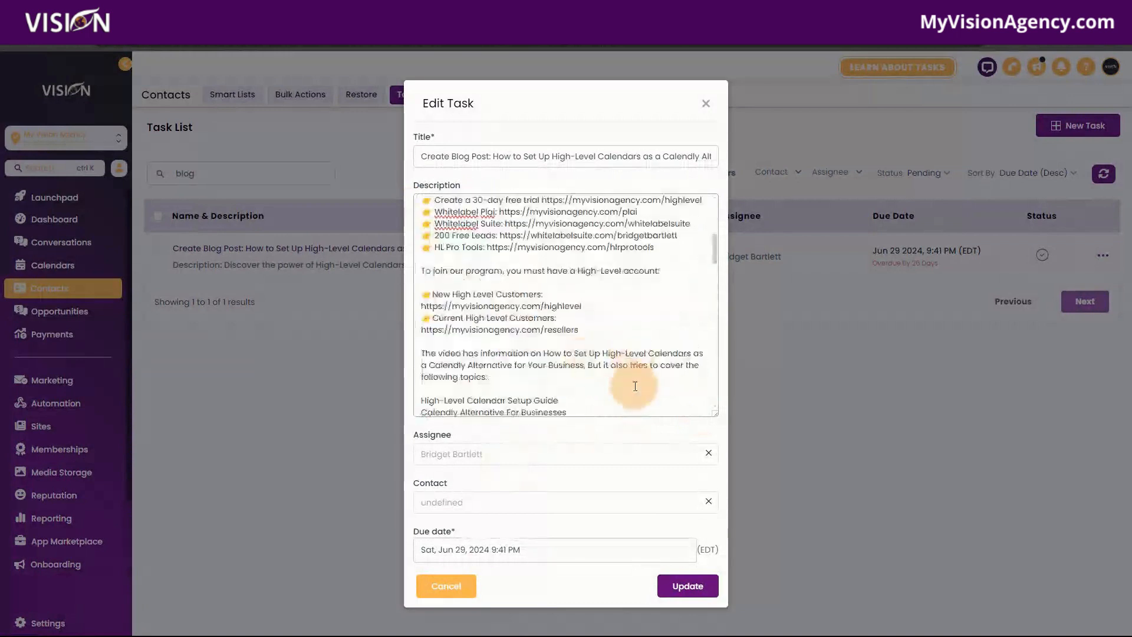
scroll(635, 386, "down", 10)
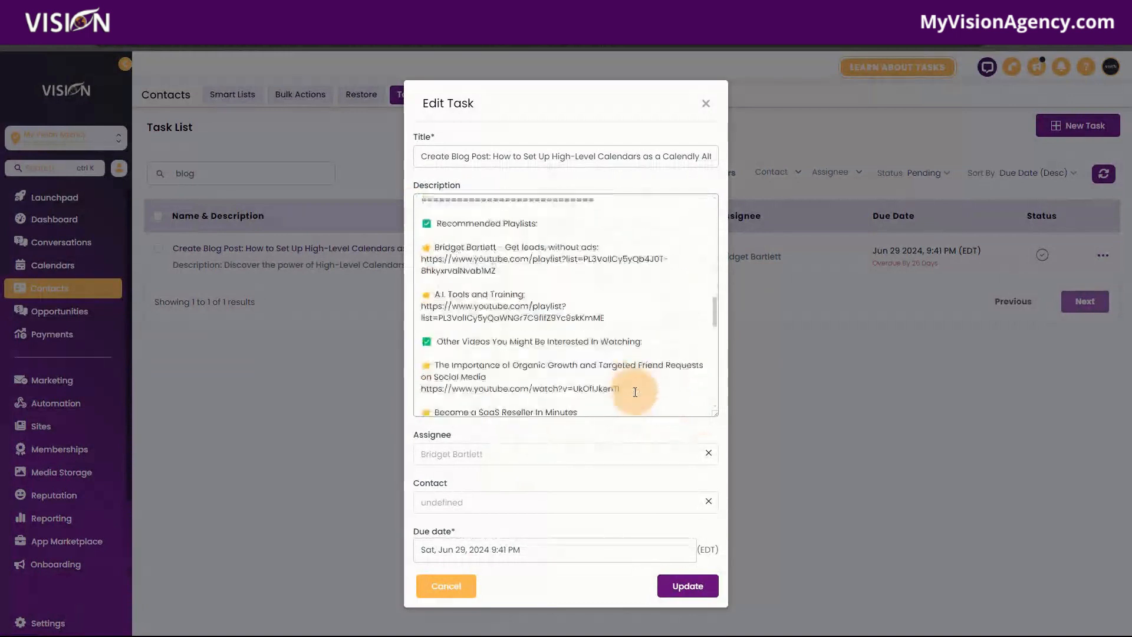
scroll(635, 392, "down", 8)
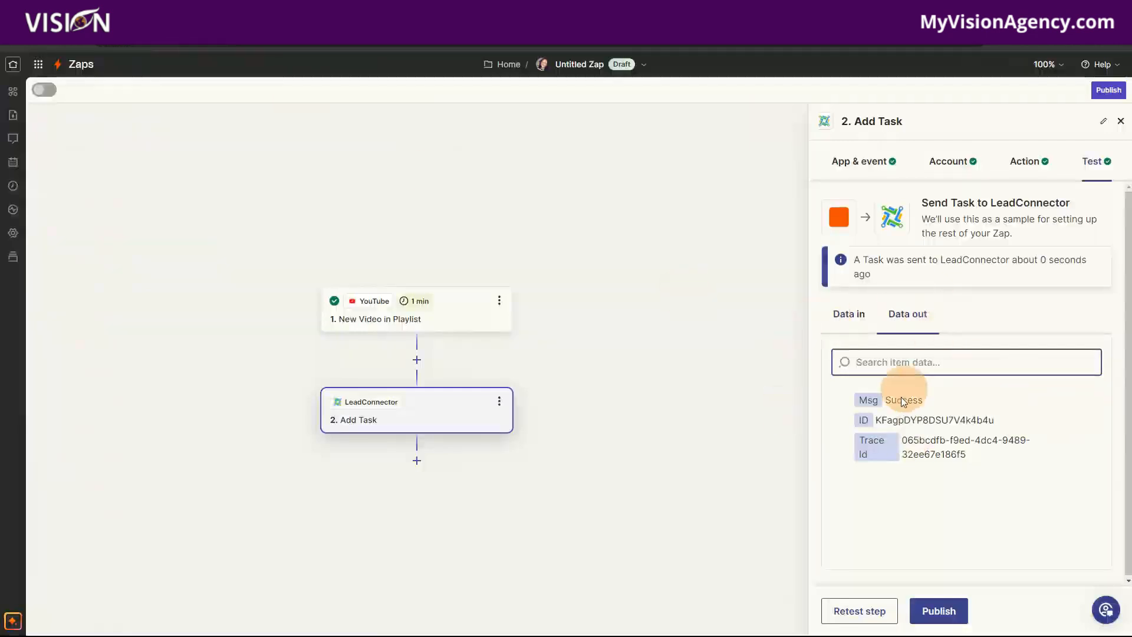
- Compare the Add Task action fields in Zapier with the description labels in the High Level task, and close the task without updating it
left_click(956, 168)
left_click(1024, 164)
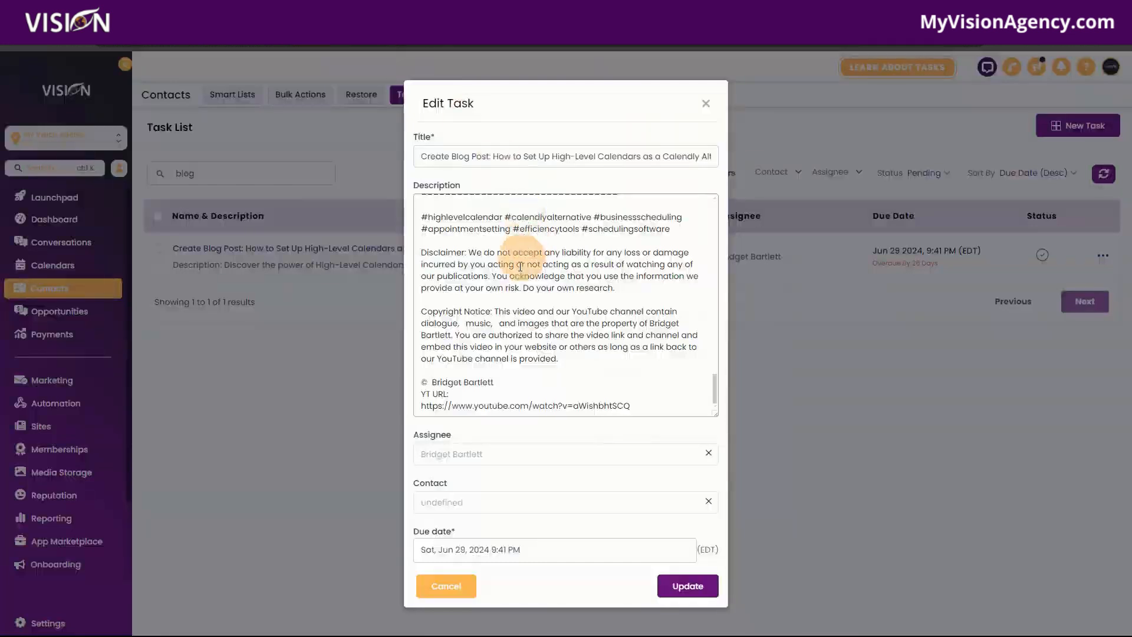
scroll(524, 341, "down", 4)
scroll(525, 341, "up", 10)
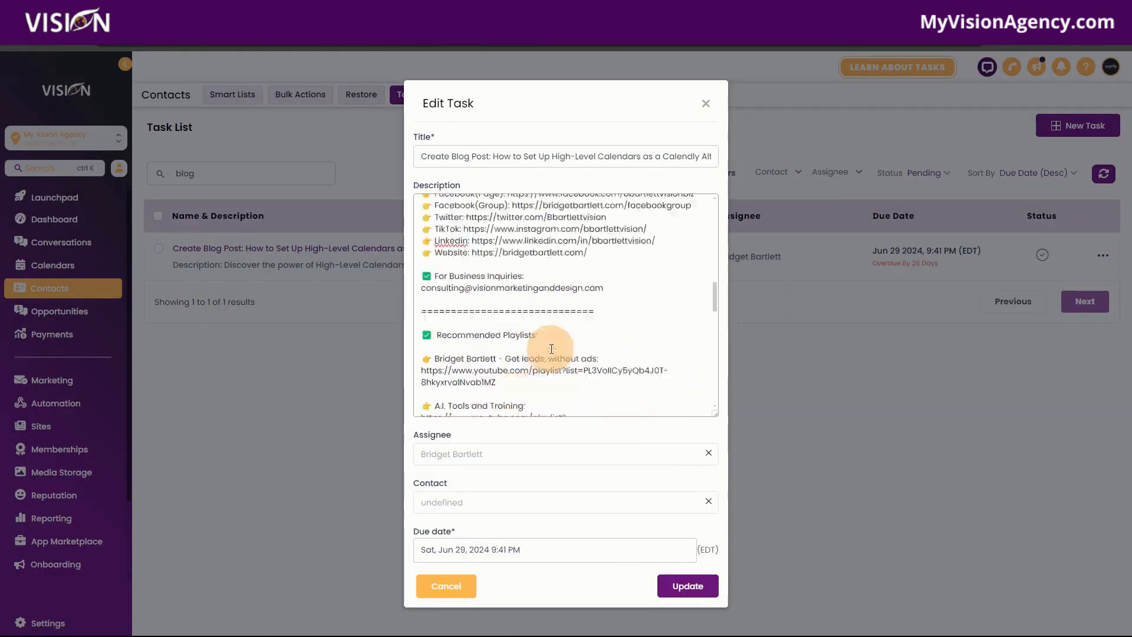
scroll(539, 348, "up", 3)
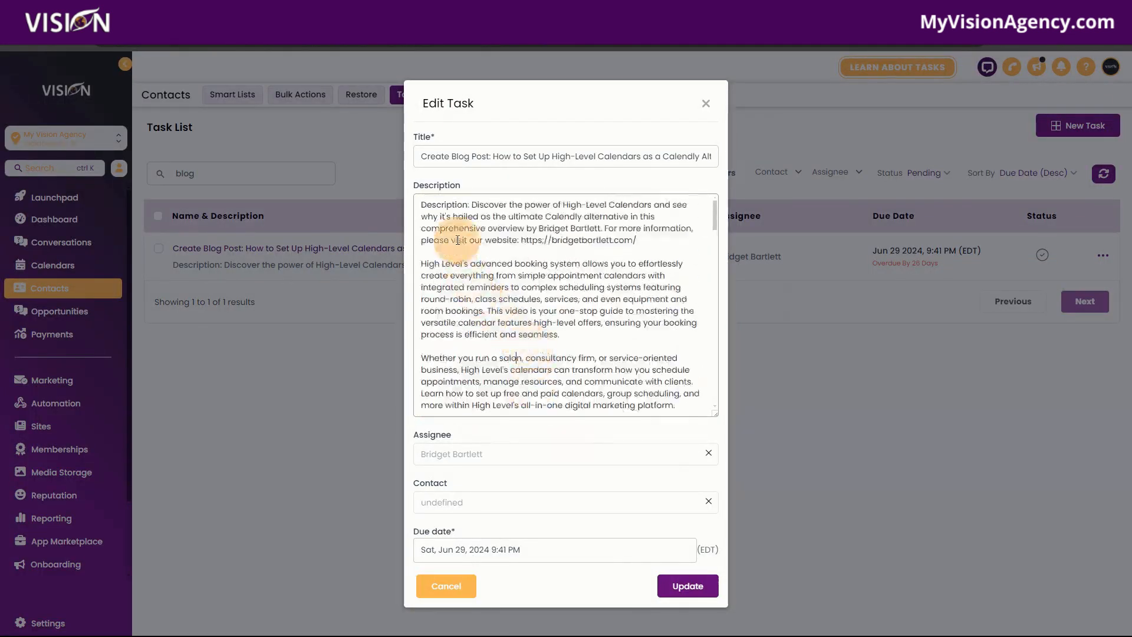
left_click(461, 207)
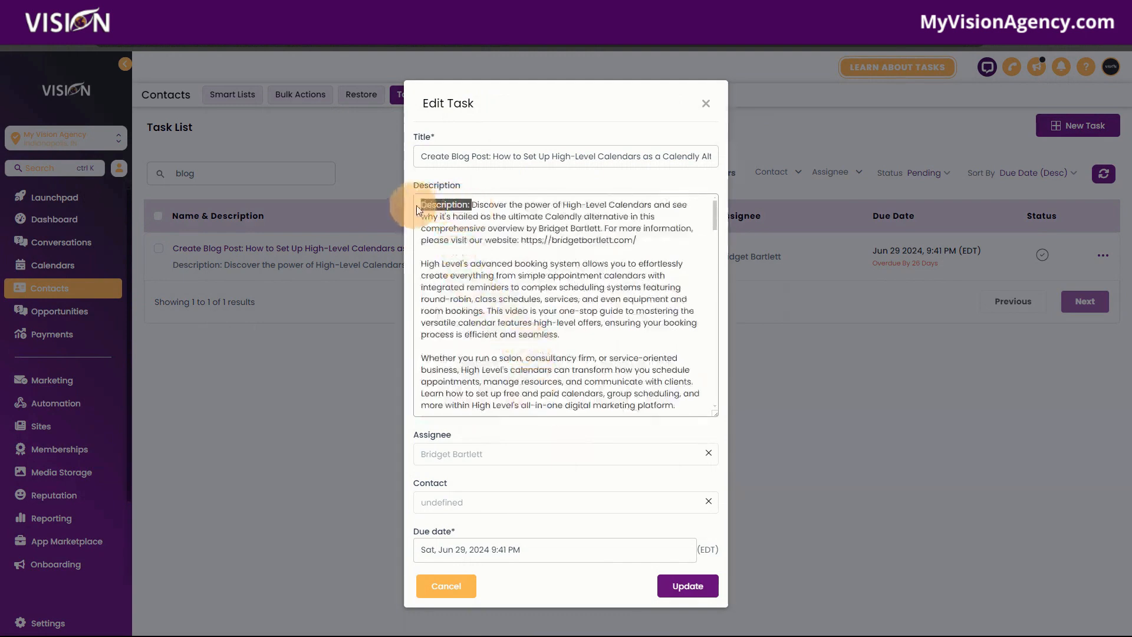
left_click_drag(421, 205, 526, 385)
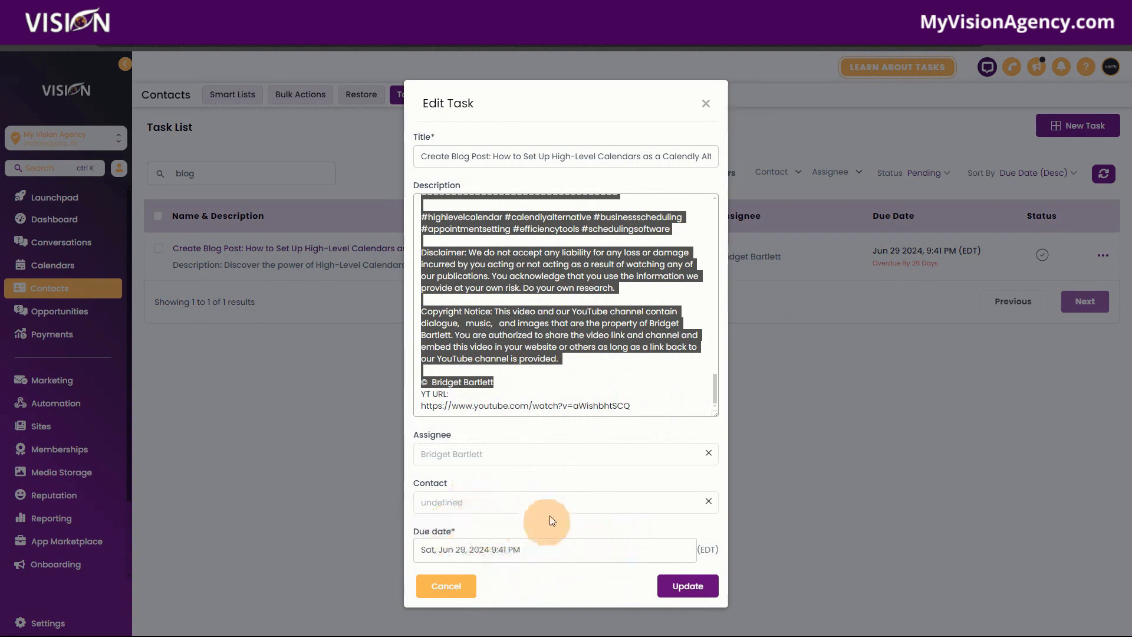
left_click(708, 102)
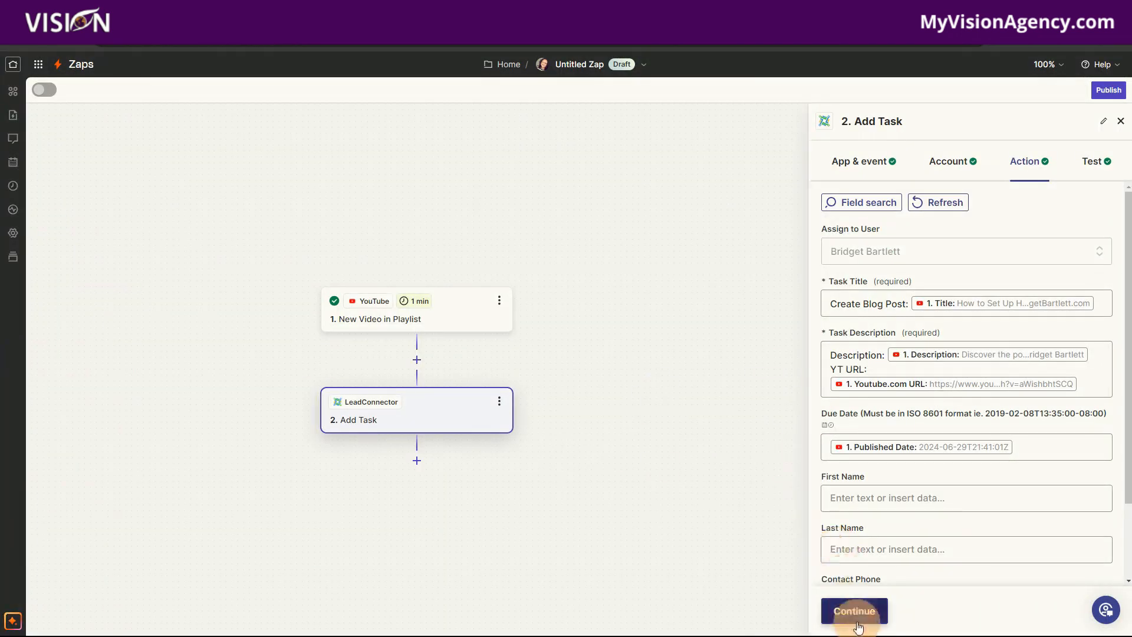
- In Zapier, continue past the Add Task fields, publish the Zap and reopen it for editing
left_click(855, 611)
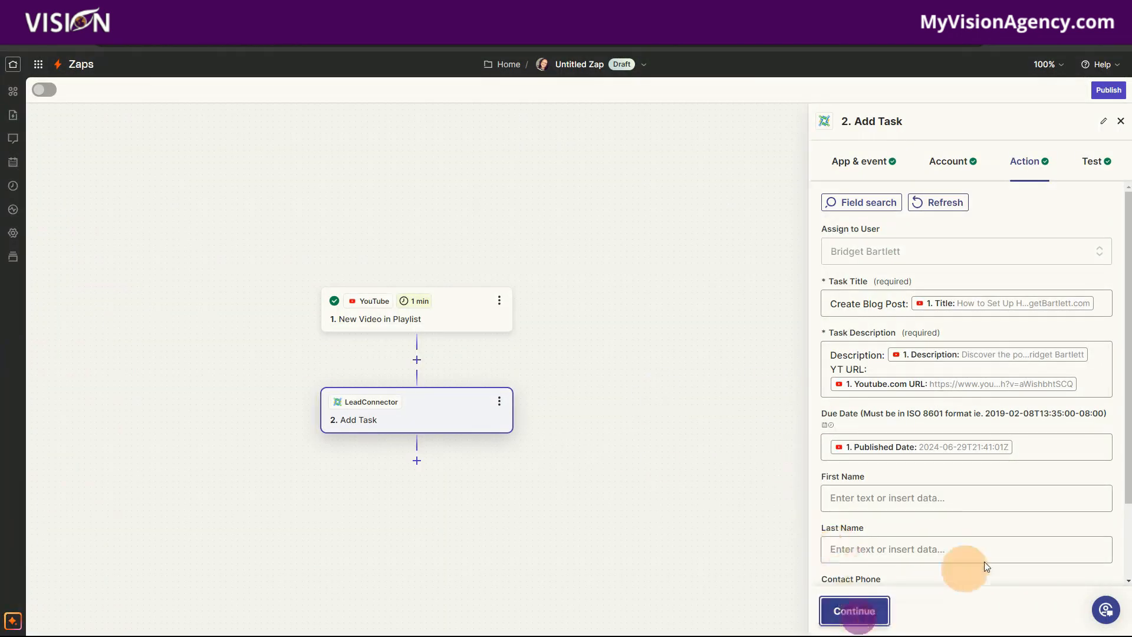
left_click(939, 610)
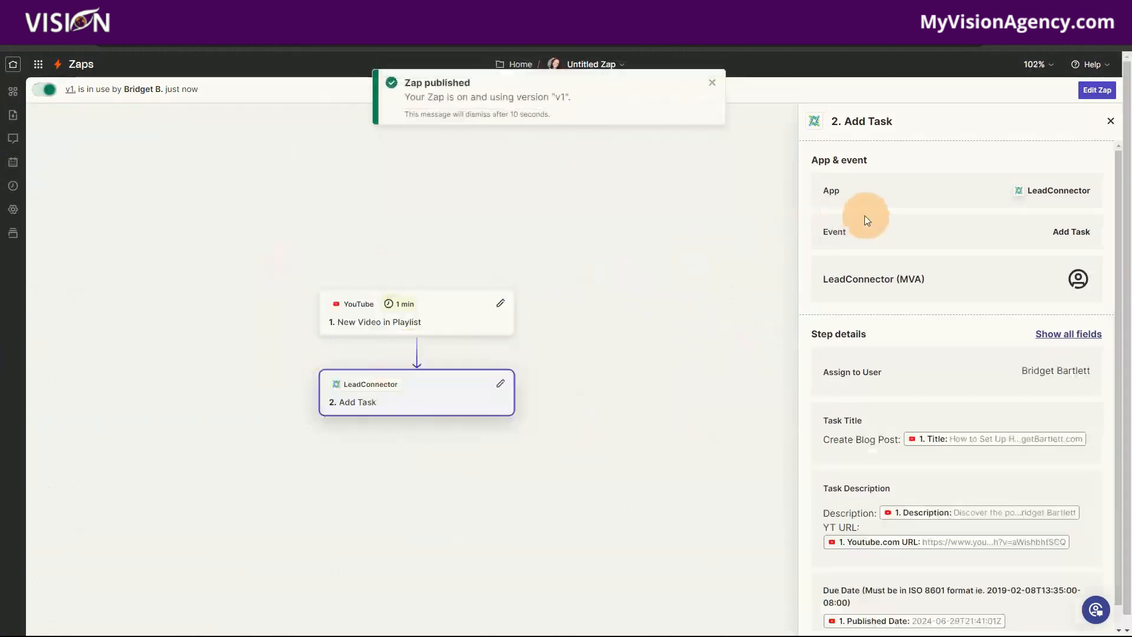
left_click(1098, 91)
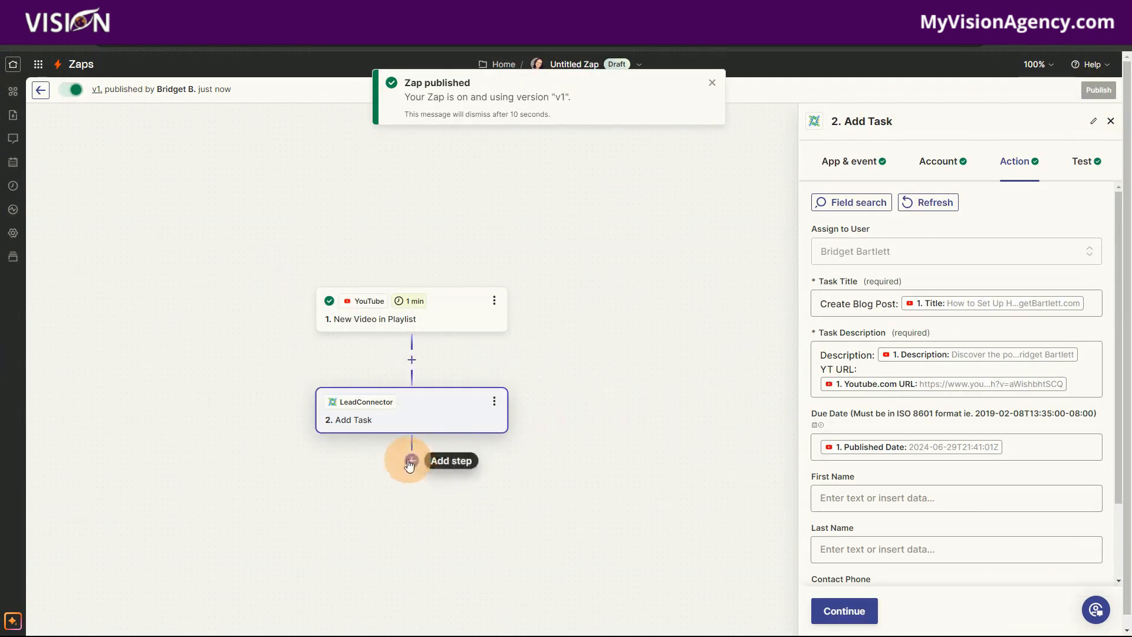
- Add a Gmail step after Add Task and set its event to Send Email
left_click(411, 460)
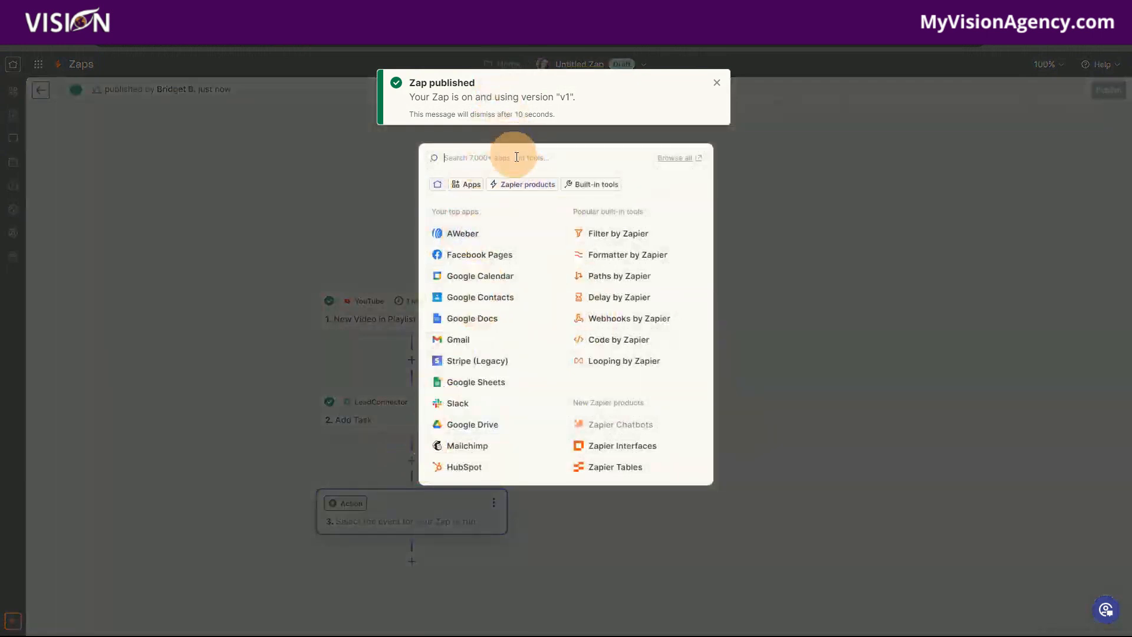
left_click(466, 336)
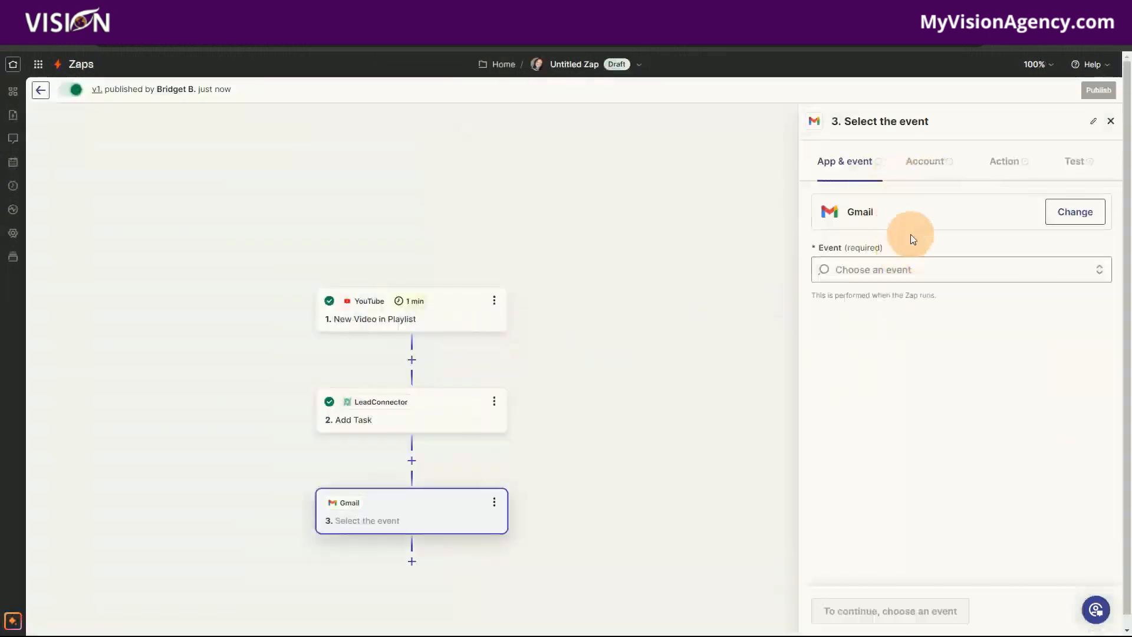
left_click(861, 266)
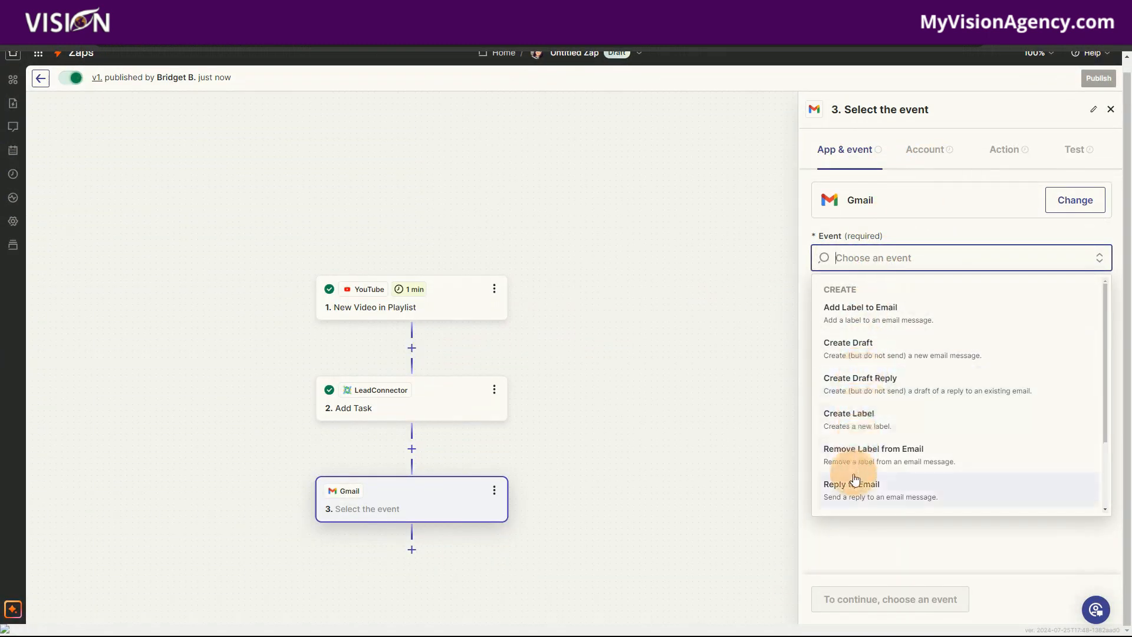
left_click(875, 502)
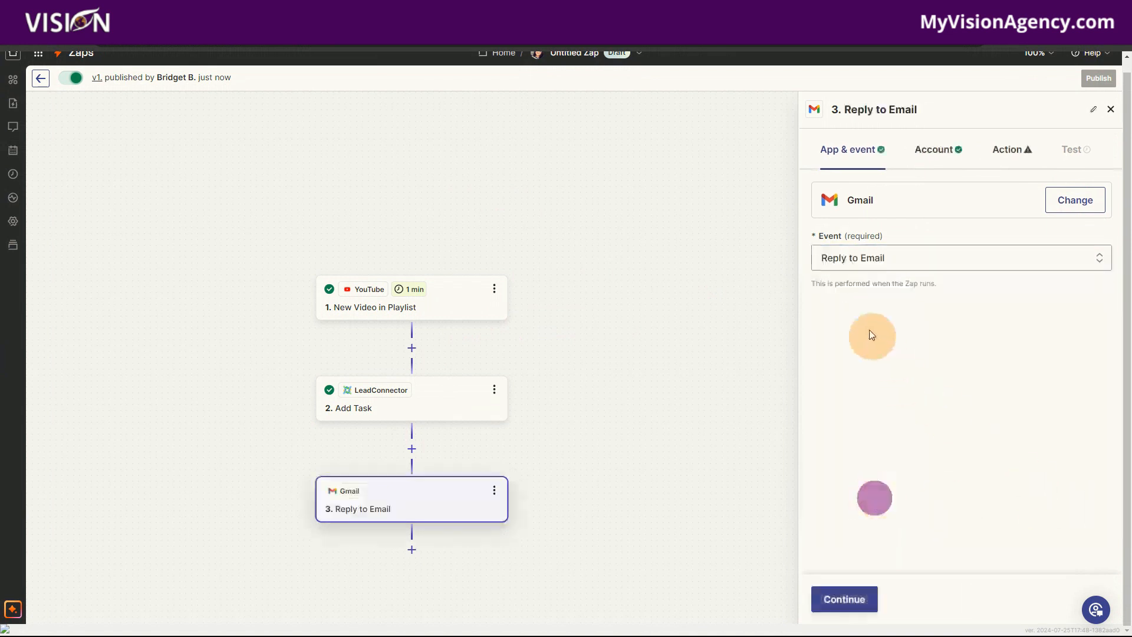
left_click(859, 254)
scroll(897, 448, "down", 2)
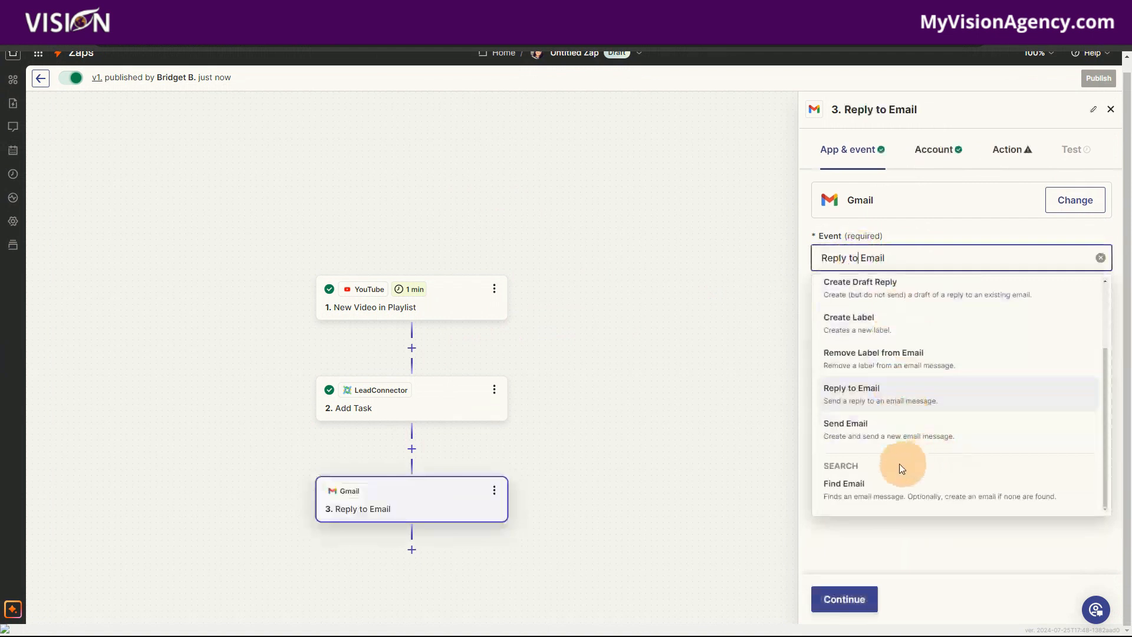
left_click(854, 433)
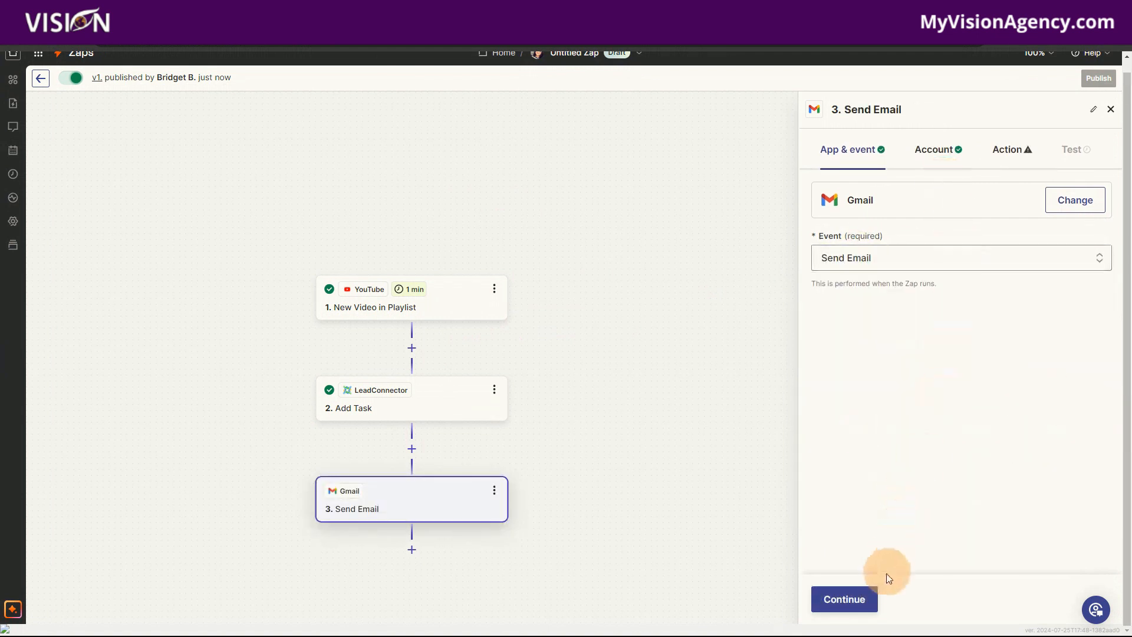
- Keep the connected Gmail account, look over the Send Email action fields and the data available for To, and close the step settings
left_click(866, 591)
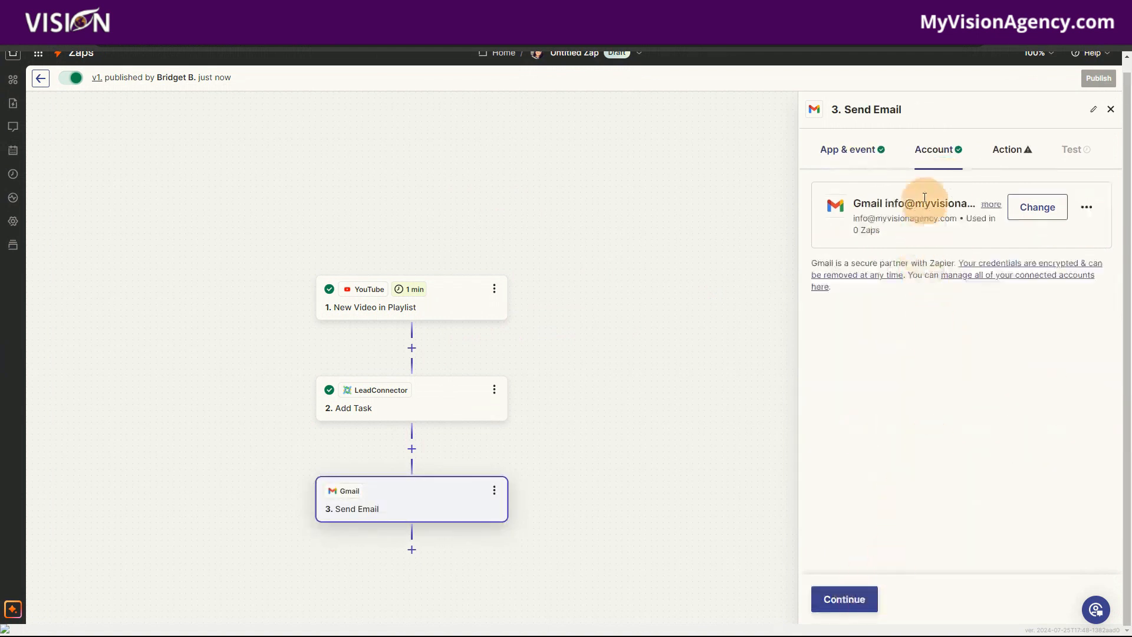
left_click(843, 599)
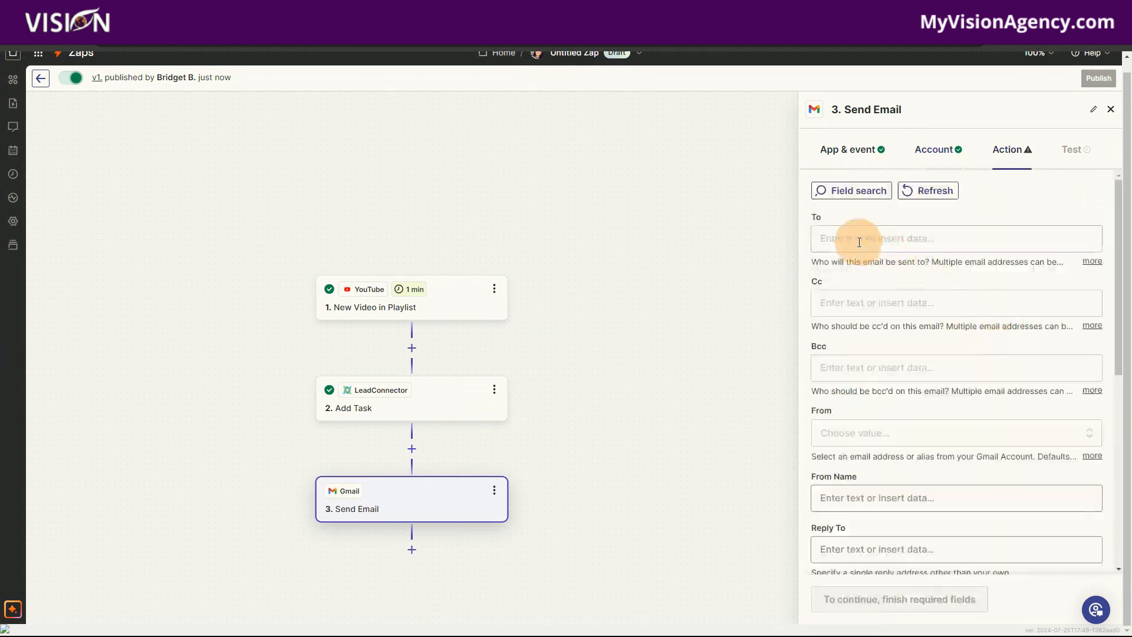
left_click(860, 241)
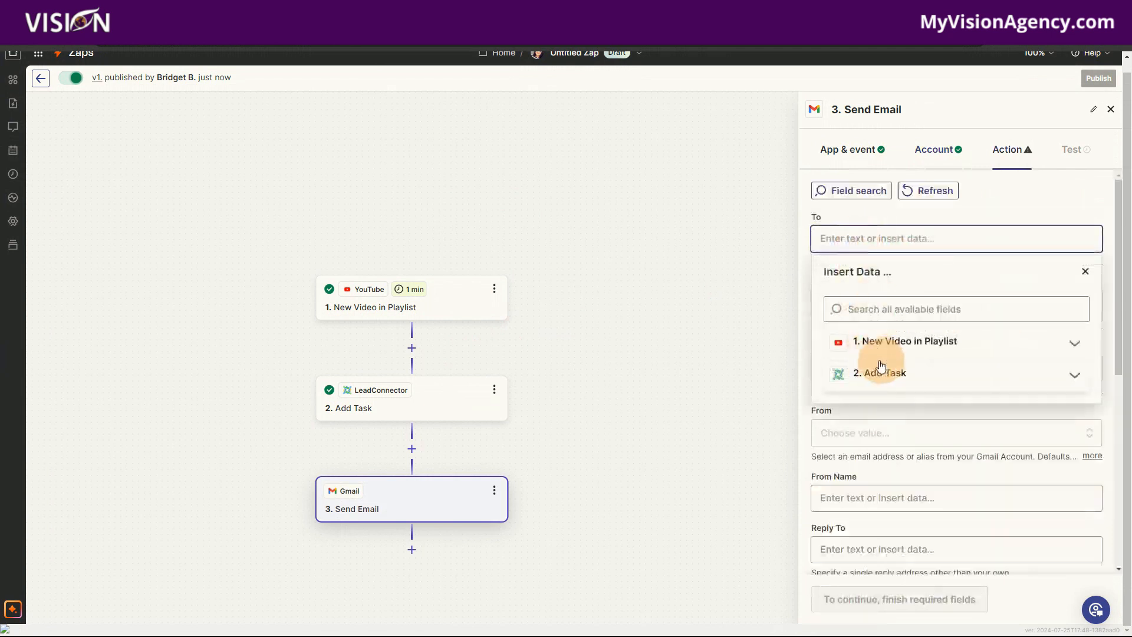
left_click(868, 218)
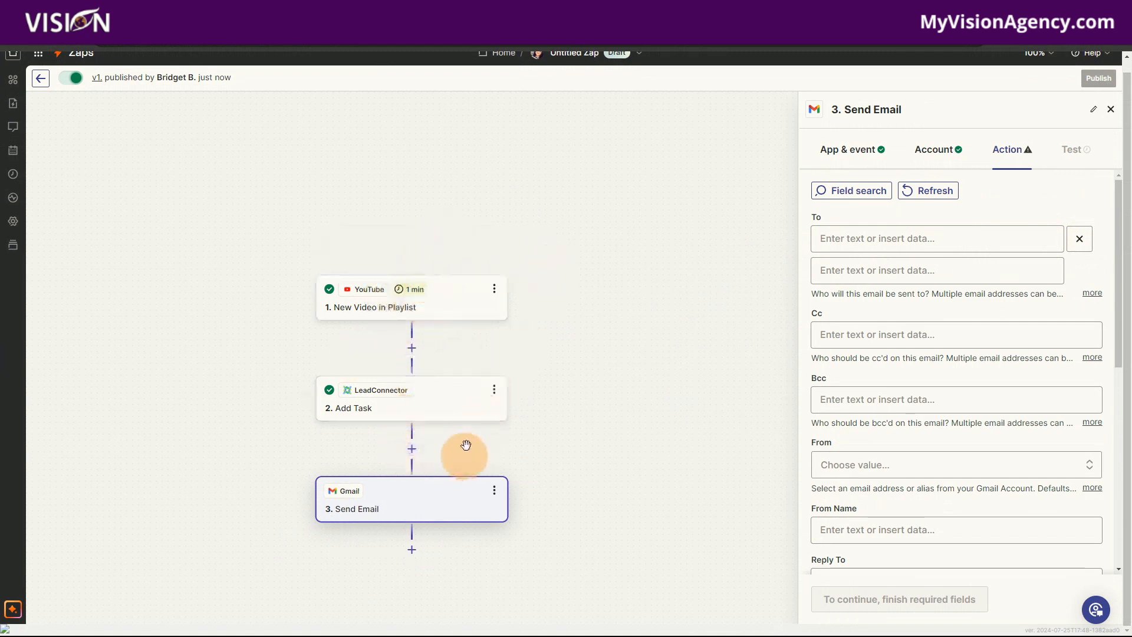
left_click(938, 239)
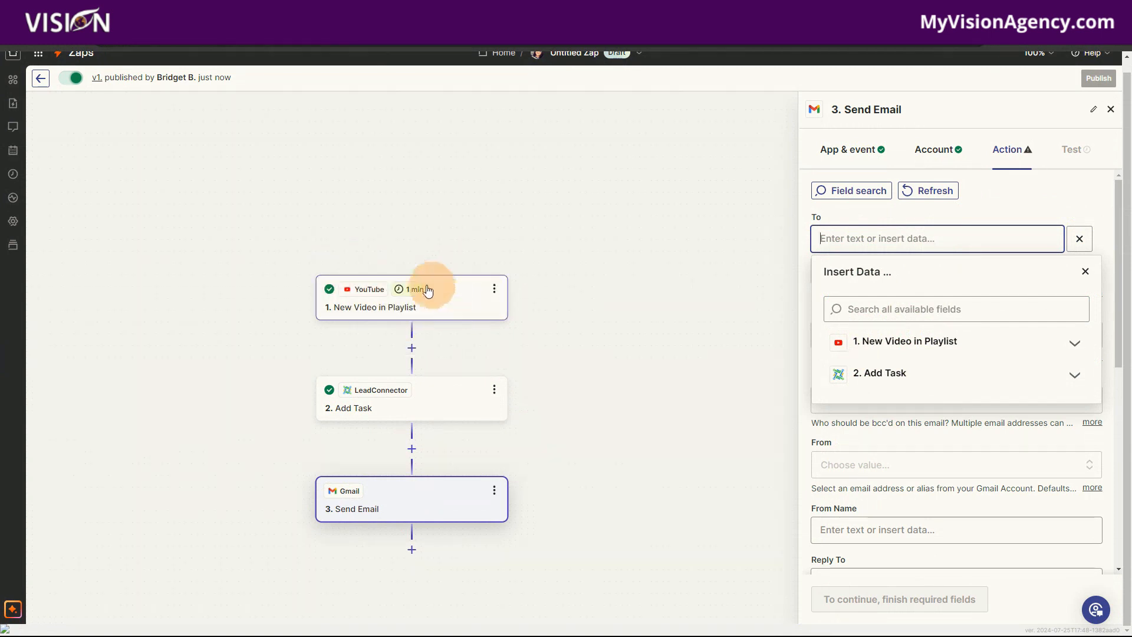
left_click(1113, 113)
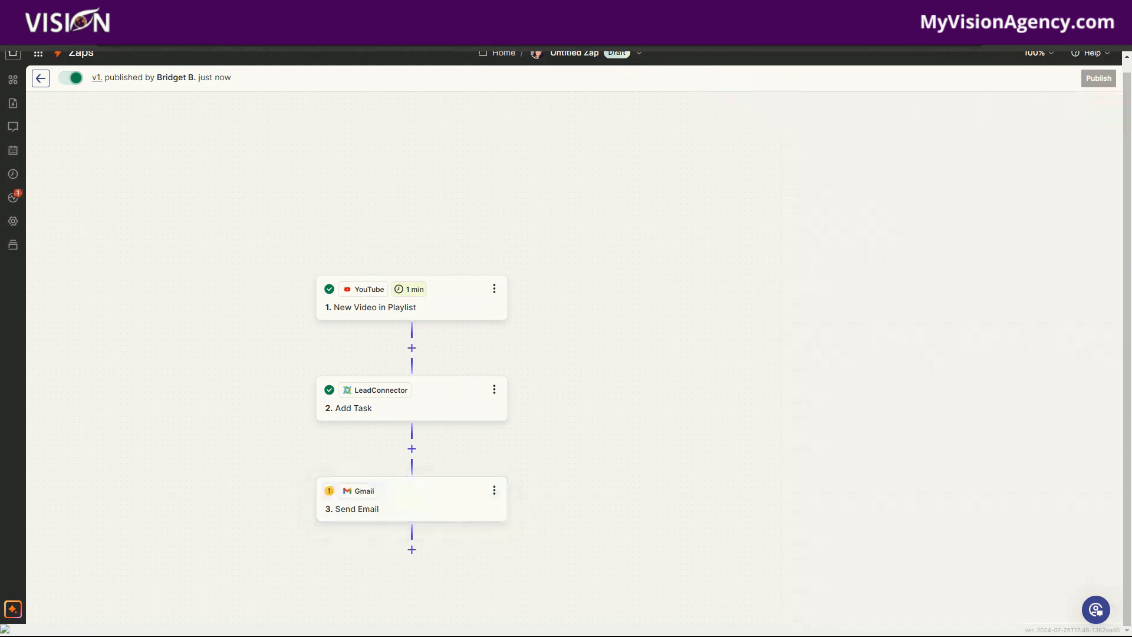
- Open the My Vision Agency members site in a new browser tab and go to the Visionary Resellers community
key("ctrl+t")
left_click(583, 46)
type("mem")
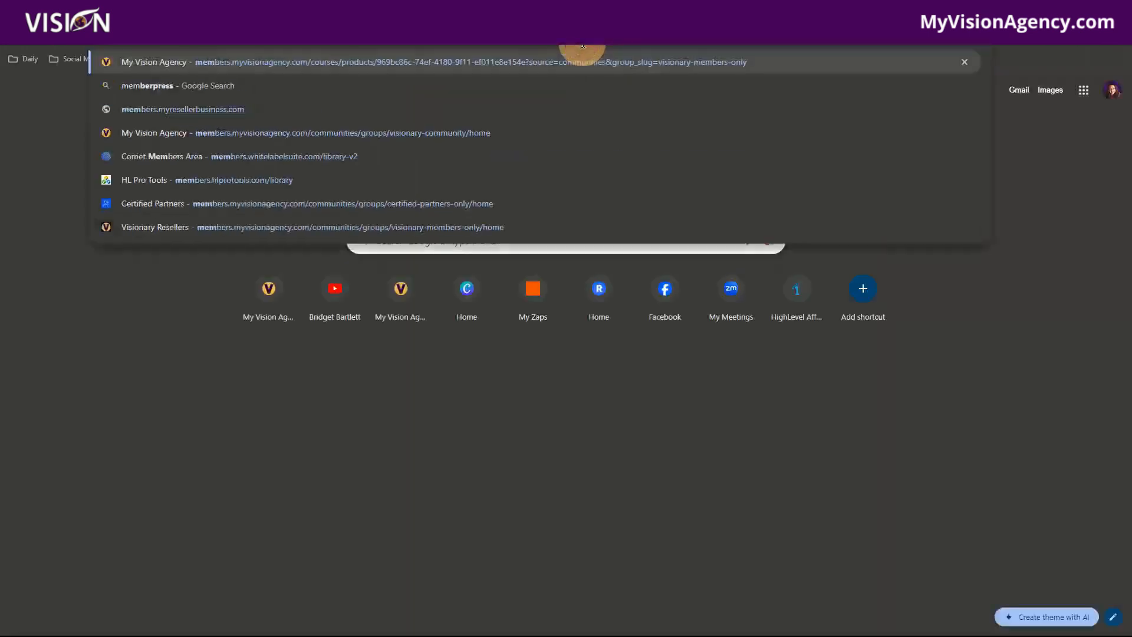
key("Return")
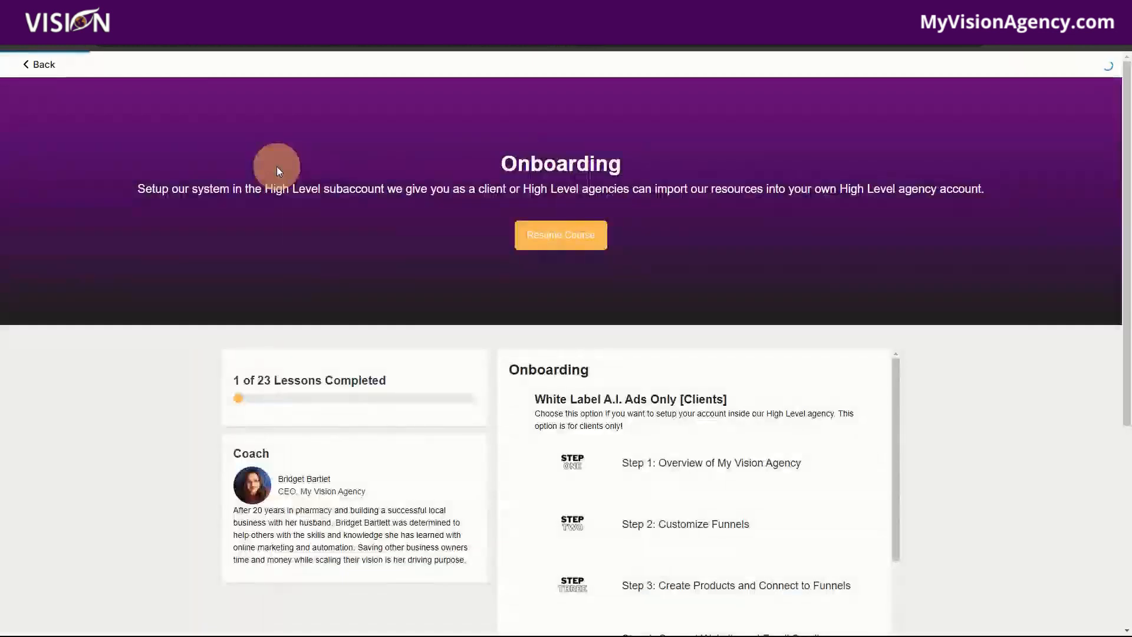
left_click(34, 62)
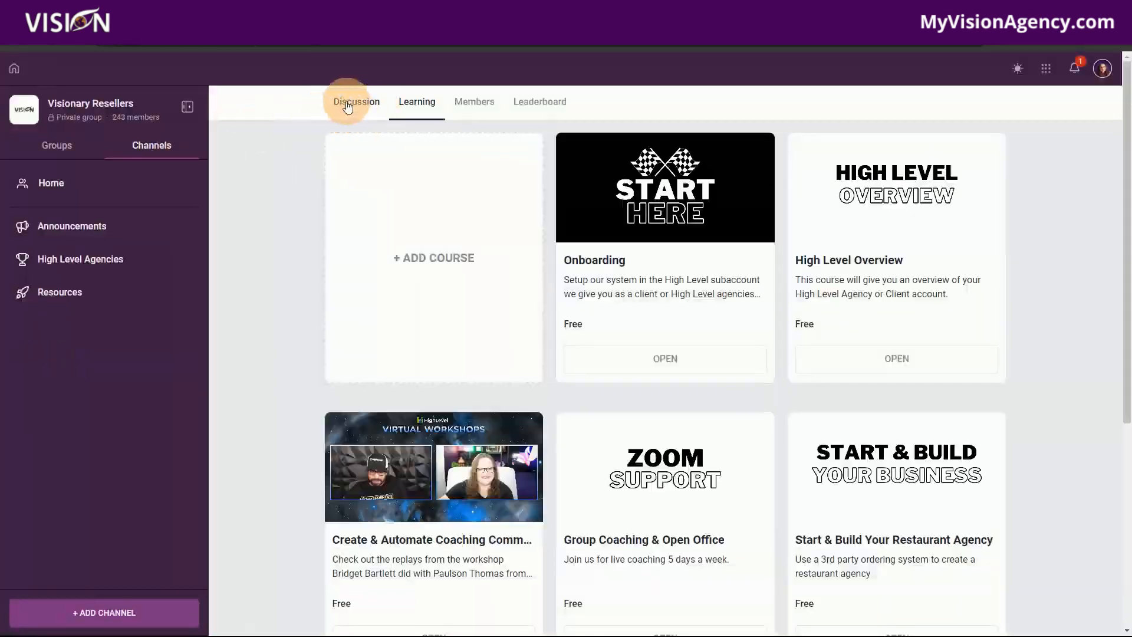
- View the Visionary Resellers Discussion feed, return to the Learning section and browse its courses
left_click(348, 104)
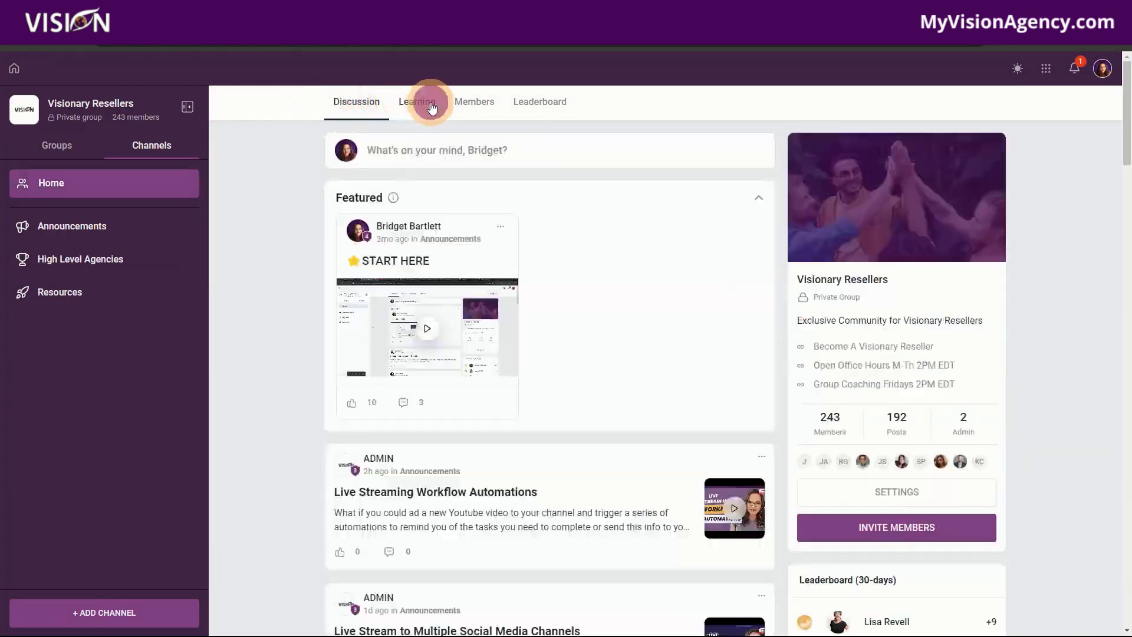
left_click(432, 108)
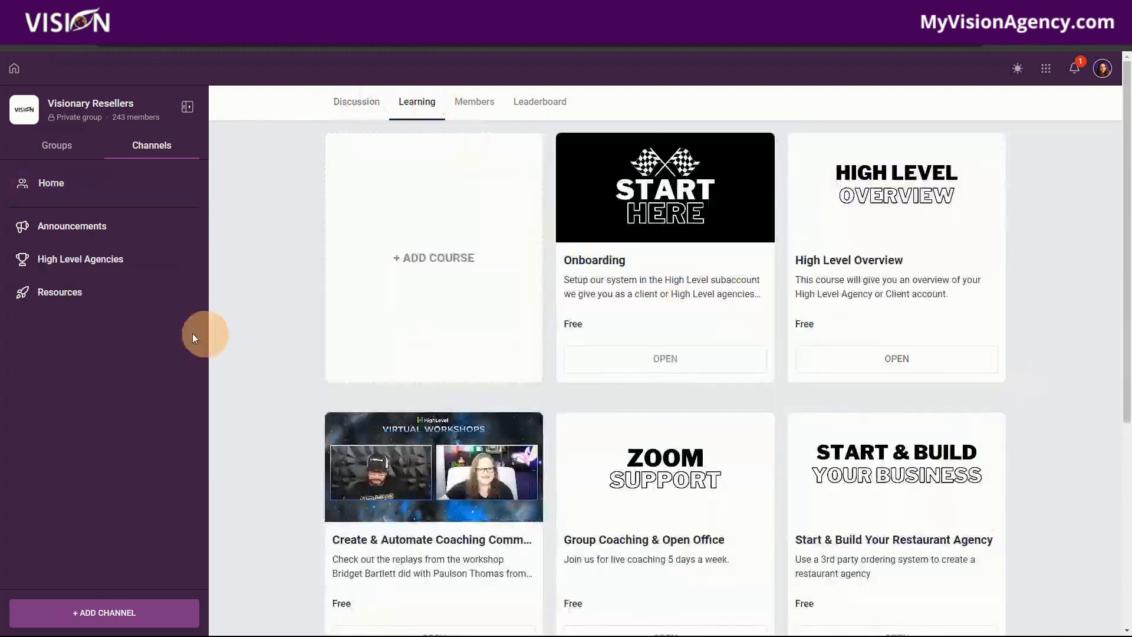
scroll(387, 424, "down", 1)
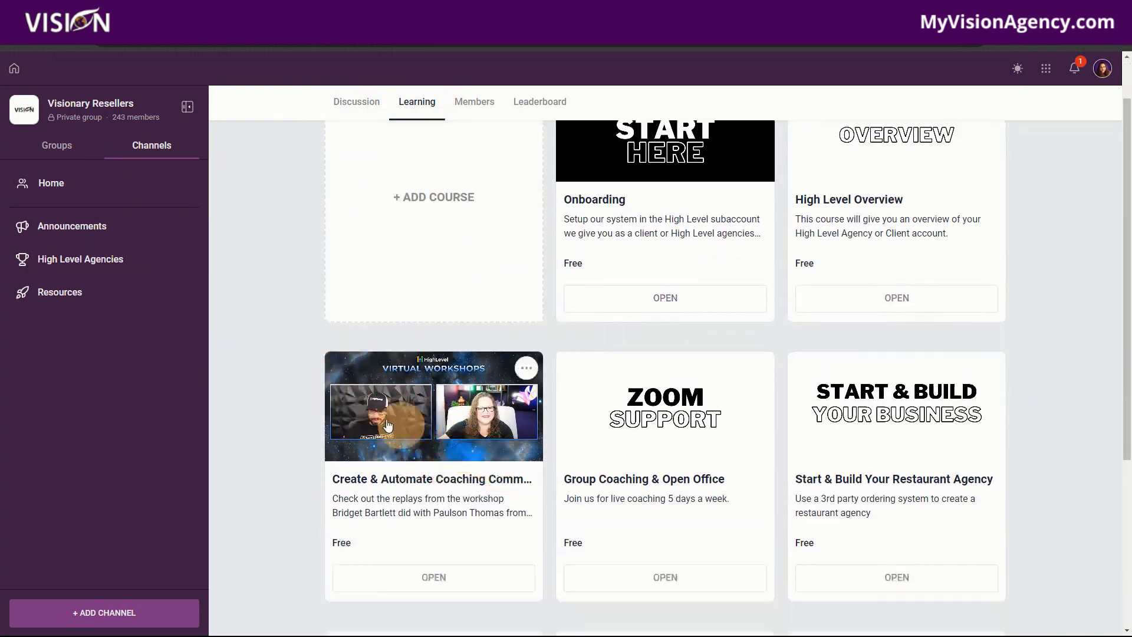
- Leave the community courses, return to the Zap editor and delete the Gmail Send Email step
scroll(387, 424, "down", 1)
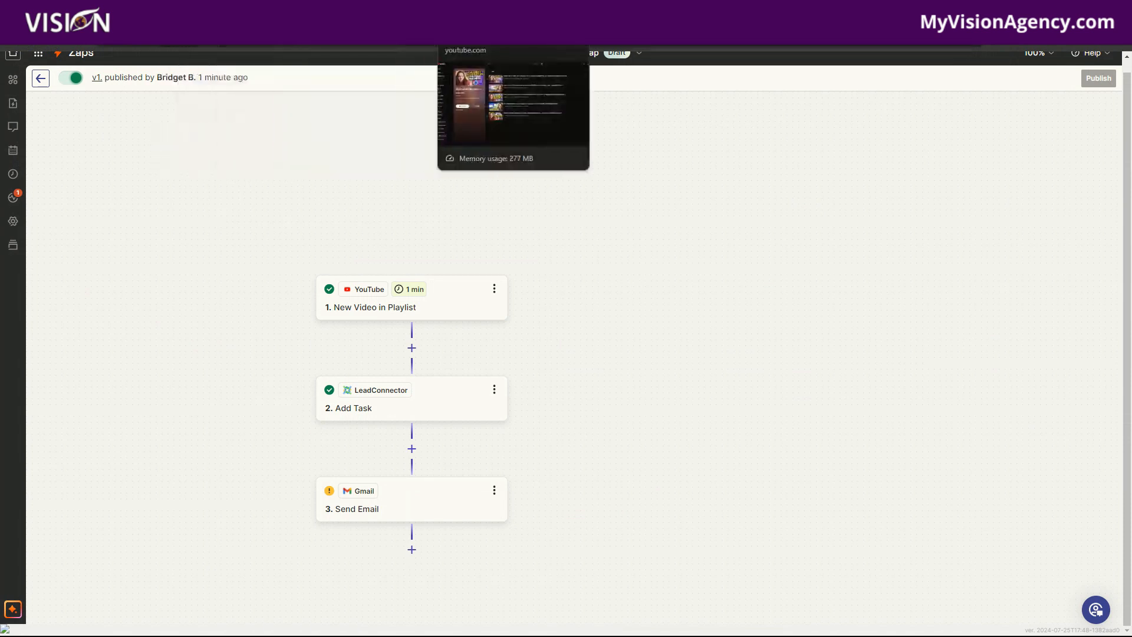
left_click(204, 11)
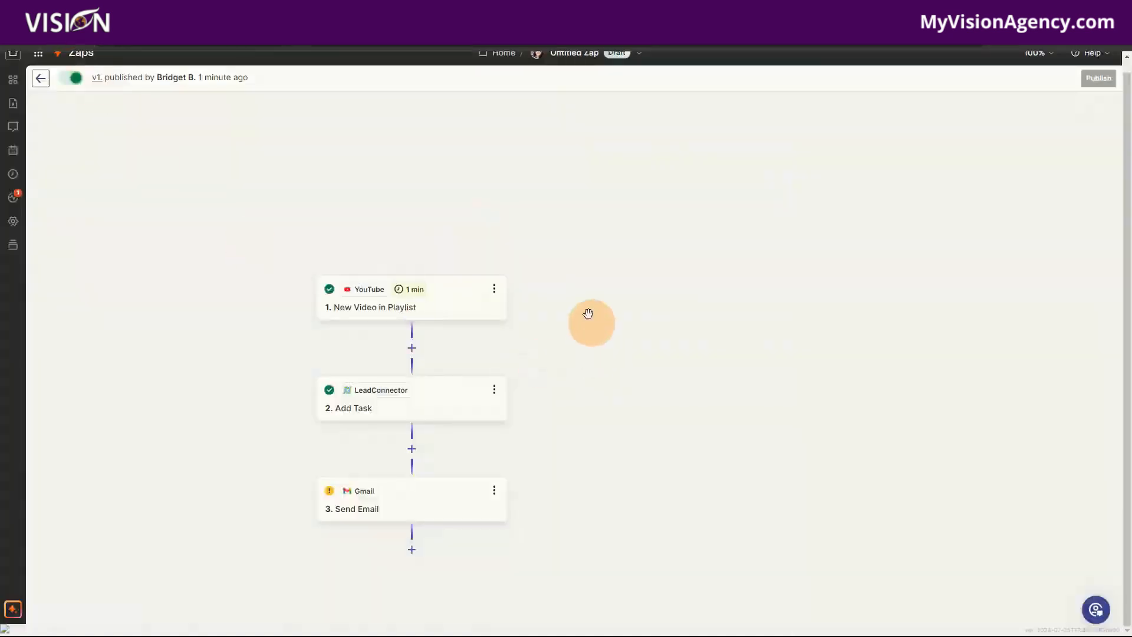
left_click_drag(586, 305, 667, 190)
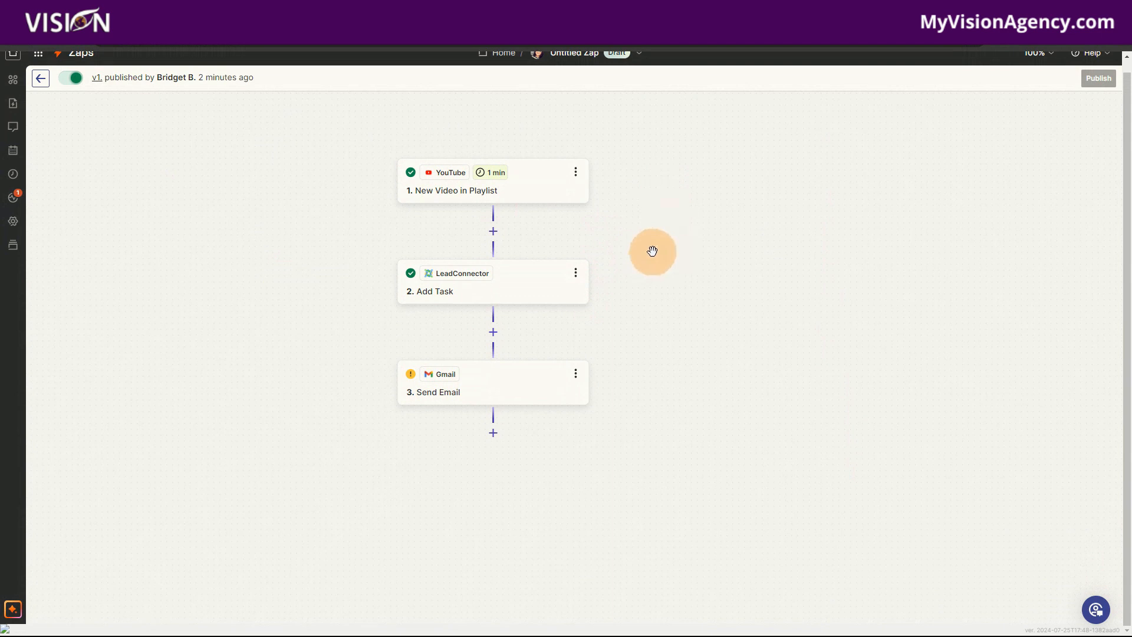
left_click(574, 375)
left_click(632, 522)
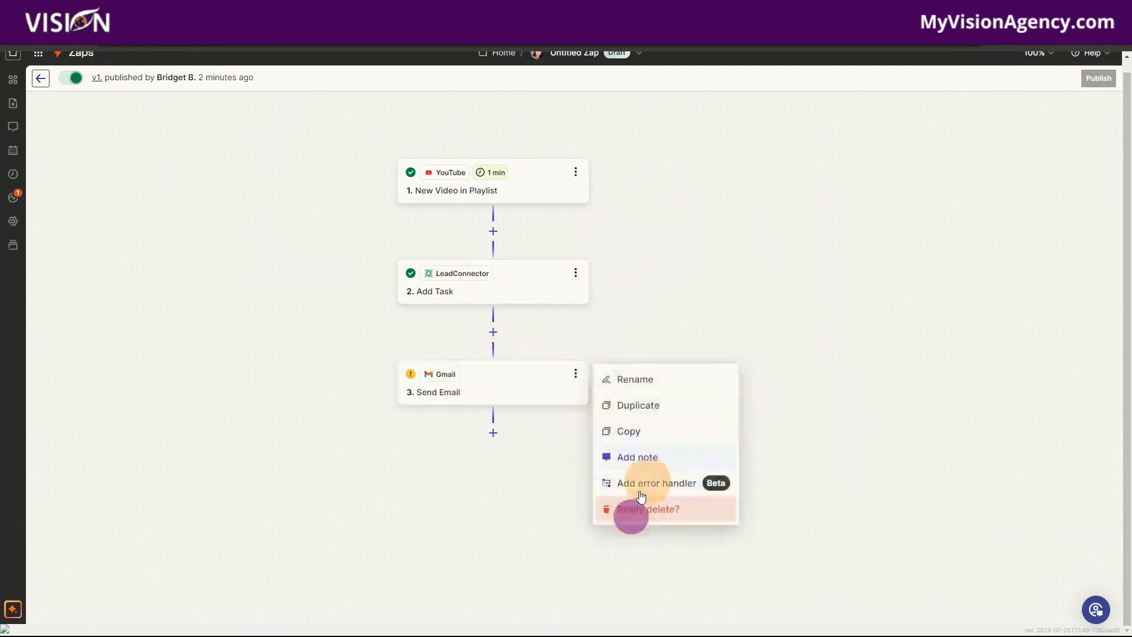
left_click(676, 516)
- Add a third step below Add Task and choose LeadConnector as its app
left_click(495, 333)
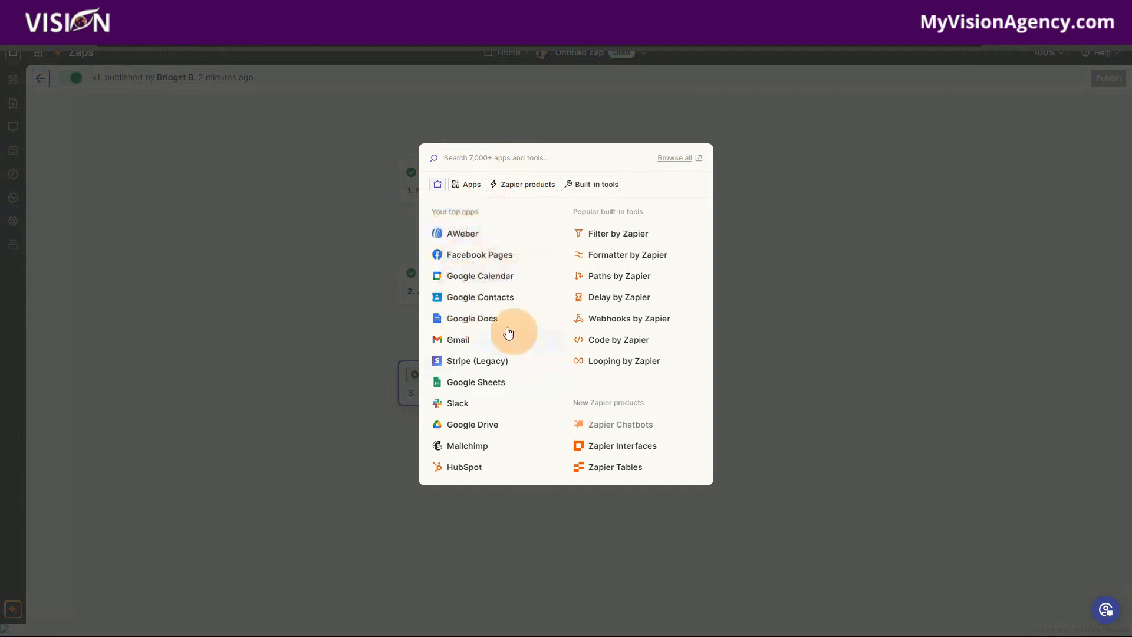
left_click(651, 106)
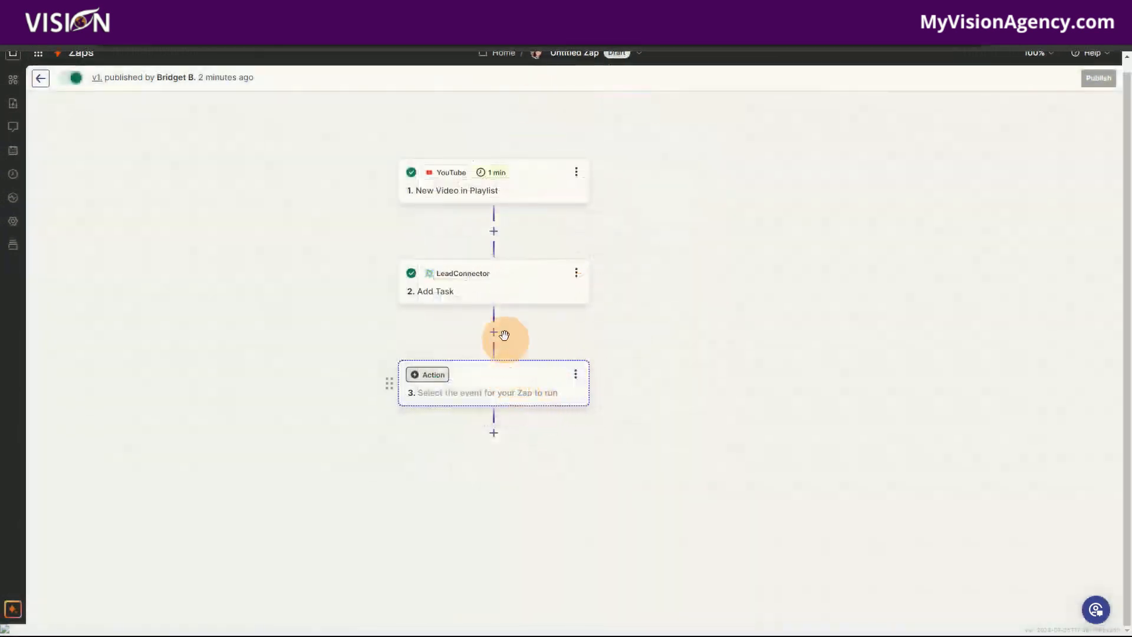
left_click(476, 393)
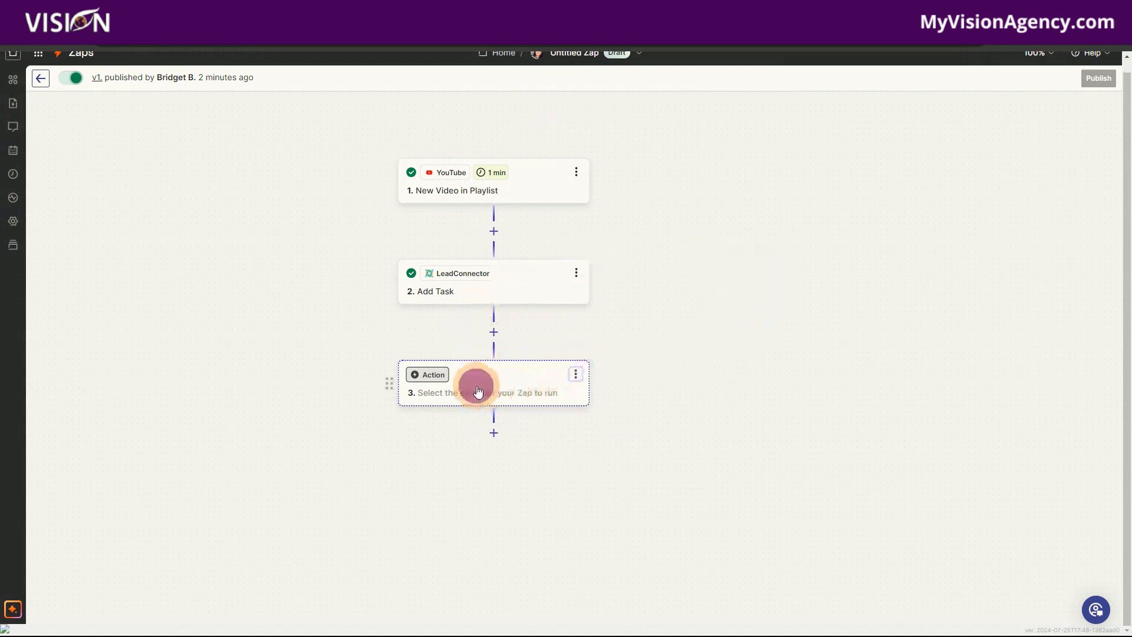
left_click(423, 374)
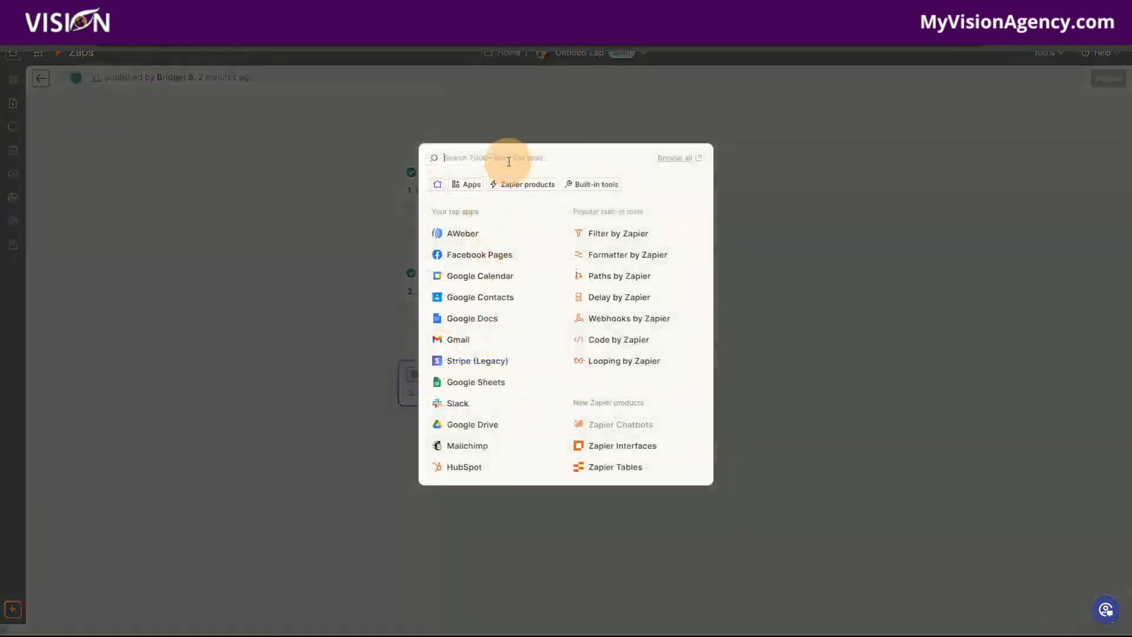
type("lead")
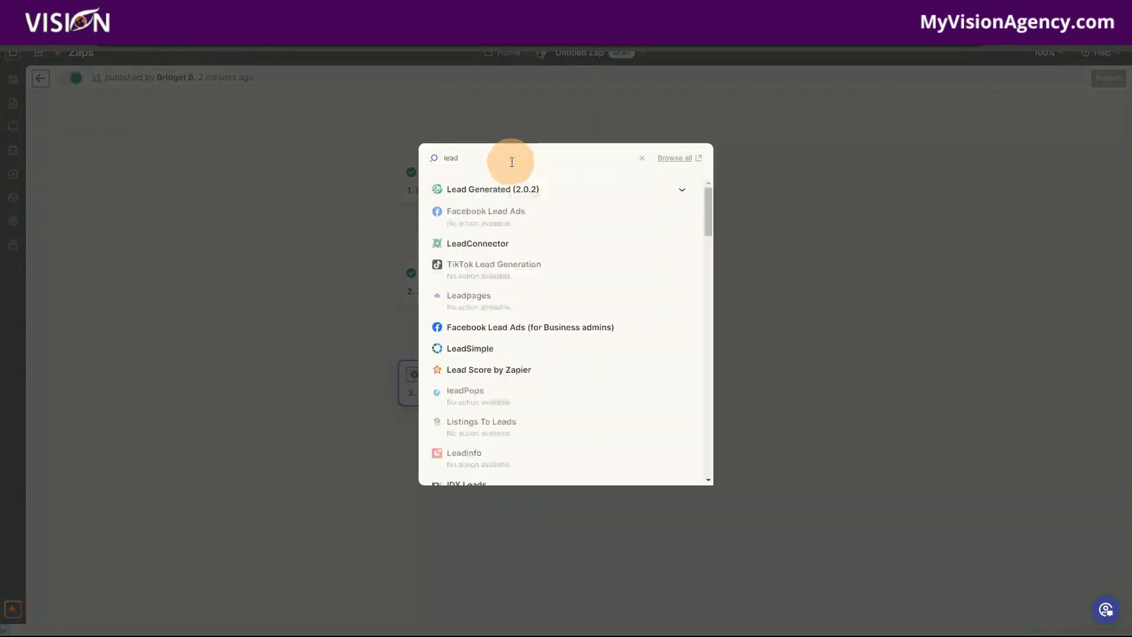
type("connect")
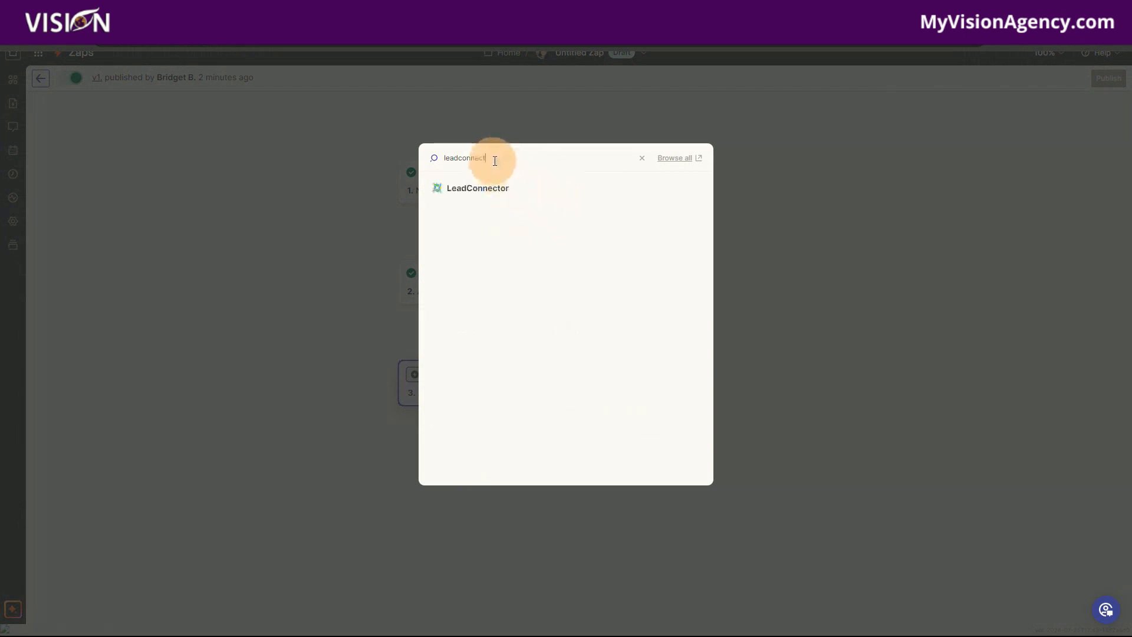
left_click(490, 198)
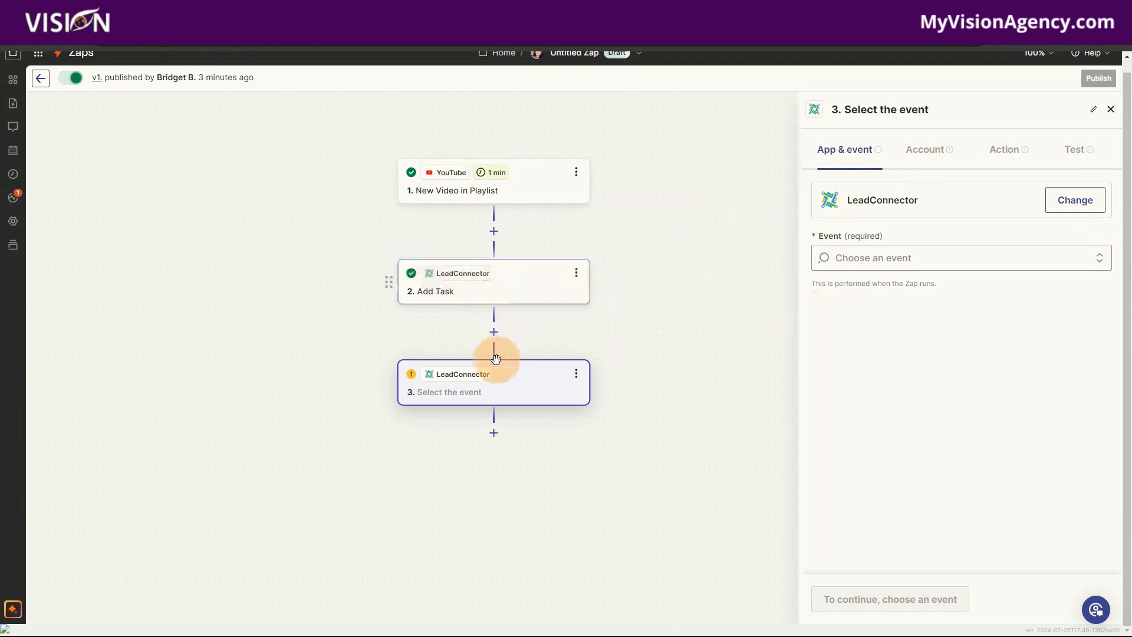
- Set the new LeadConnector step's event to Add Task and keep the connected LeadConnector (MVA) account
left_click(915, 257)
left_click(865, 416)
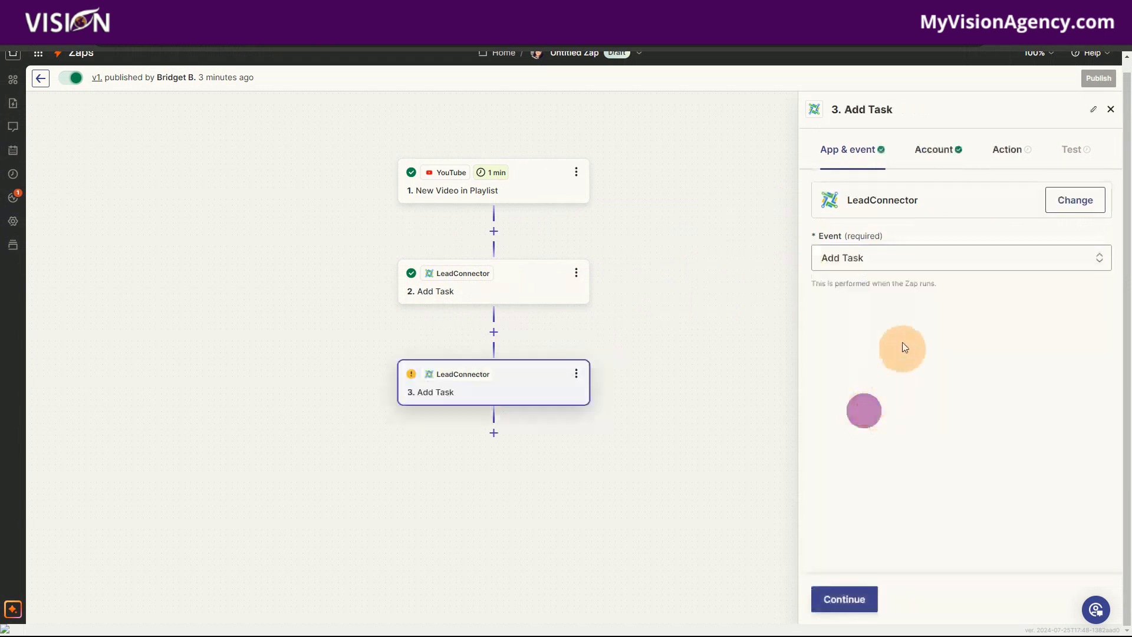
left_click(844, 599)
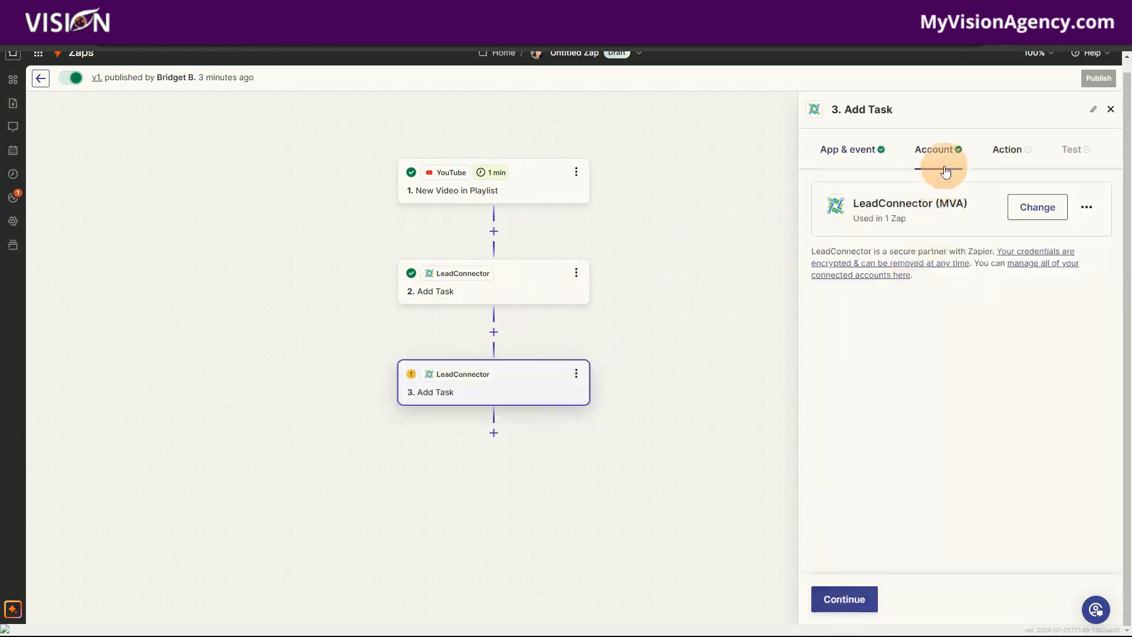
left_click(849, 599)
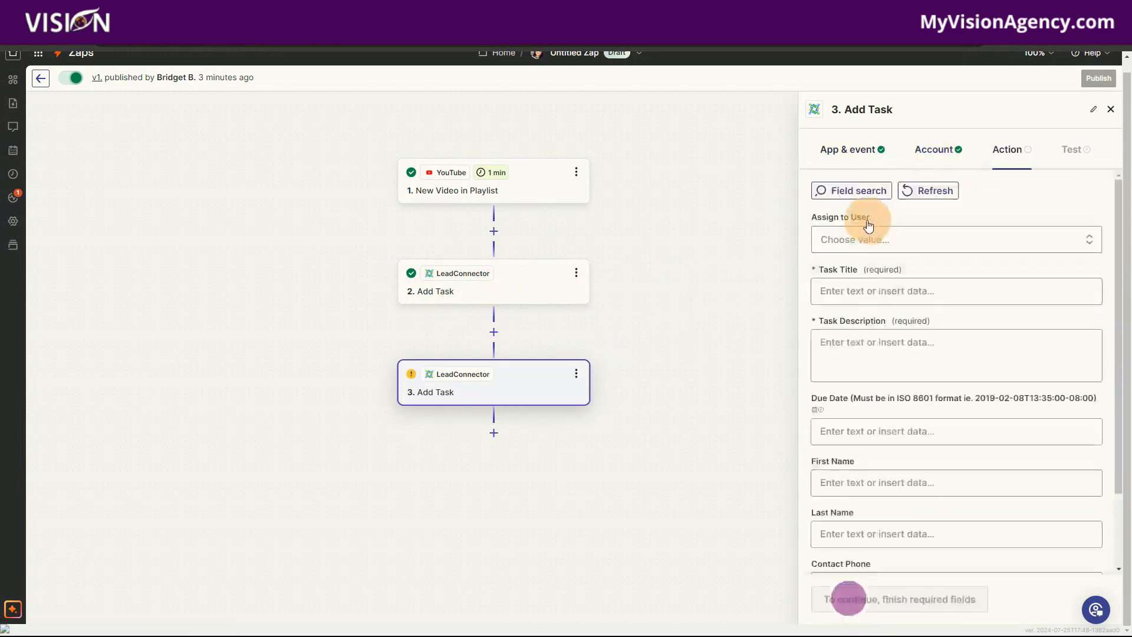
- Assign the new task to the second listed team member and title it "Social Planner" followed by the playlist video's Title
left_click(840, 239)
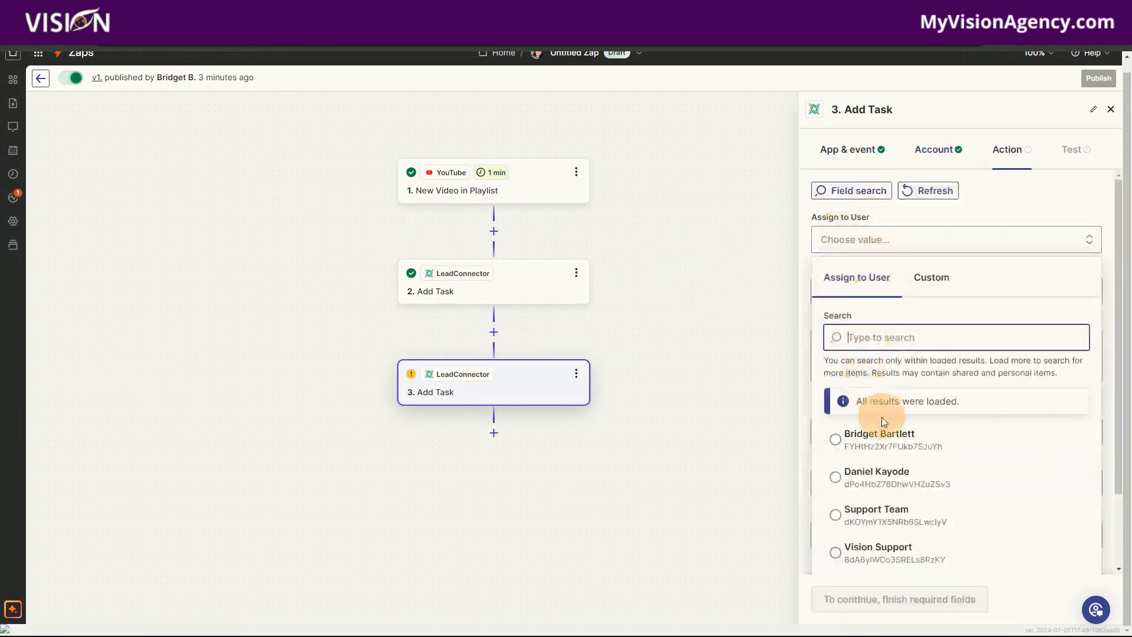
left_click(879, 469)
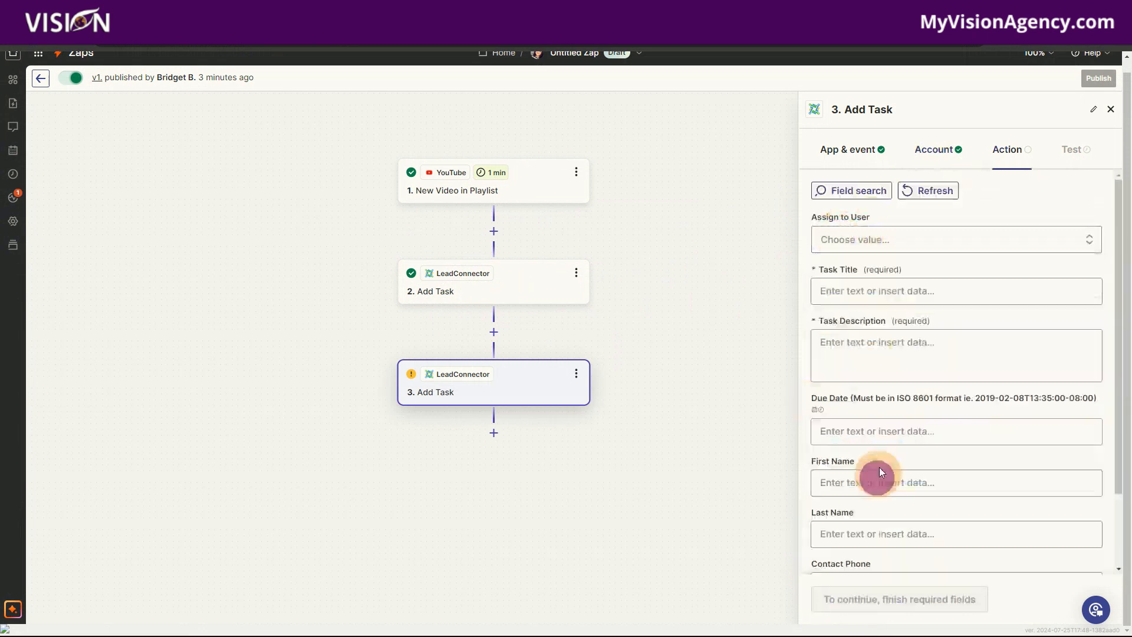
left_click(838, 291)
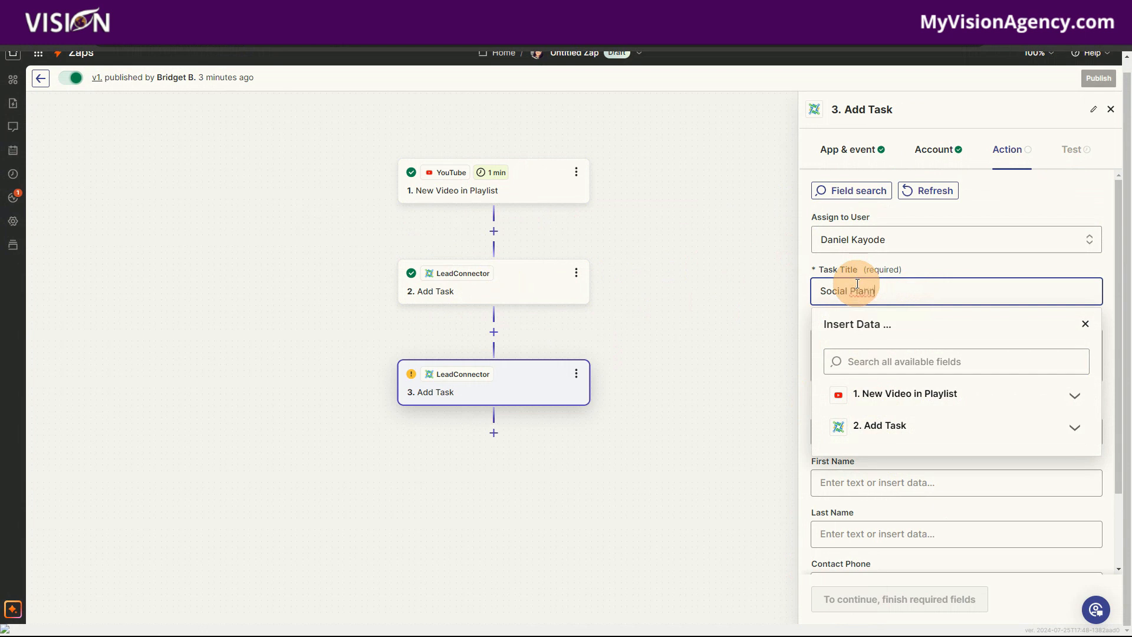
left_click(897, 394)
left_click(859, 425)
left_click(917, 258)
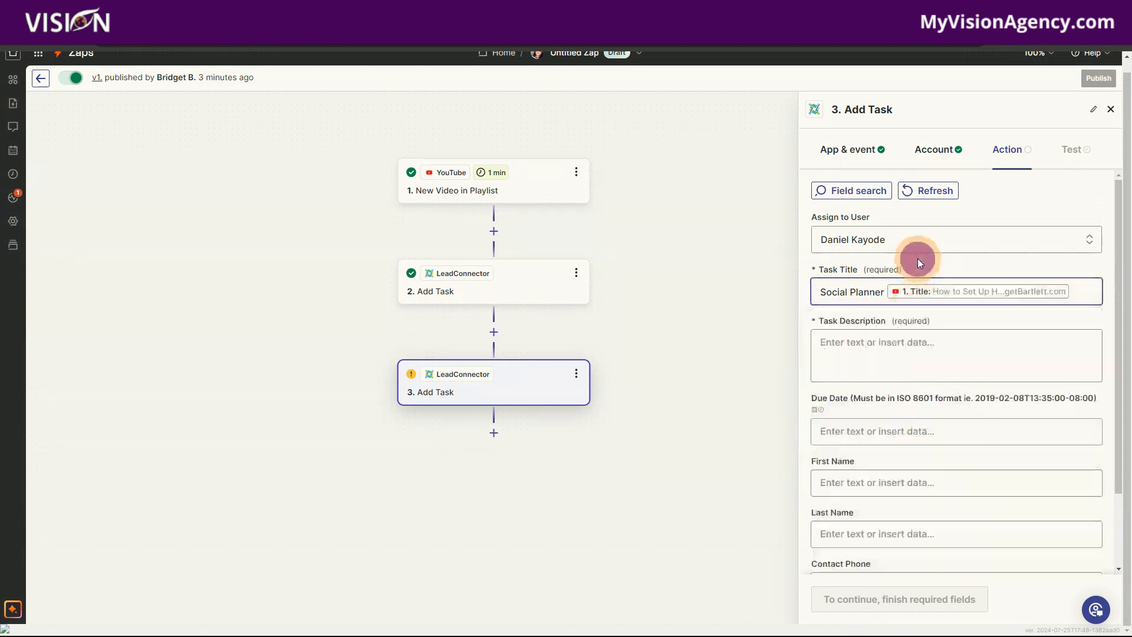
- Fill the Task Description with the playlist video's Description and, on a new line, its Youtube.com URL
left_click(850, 340)
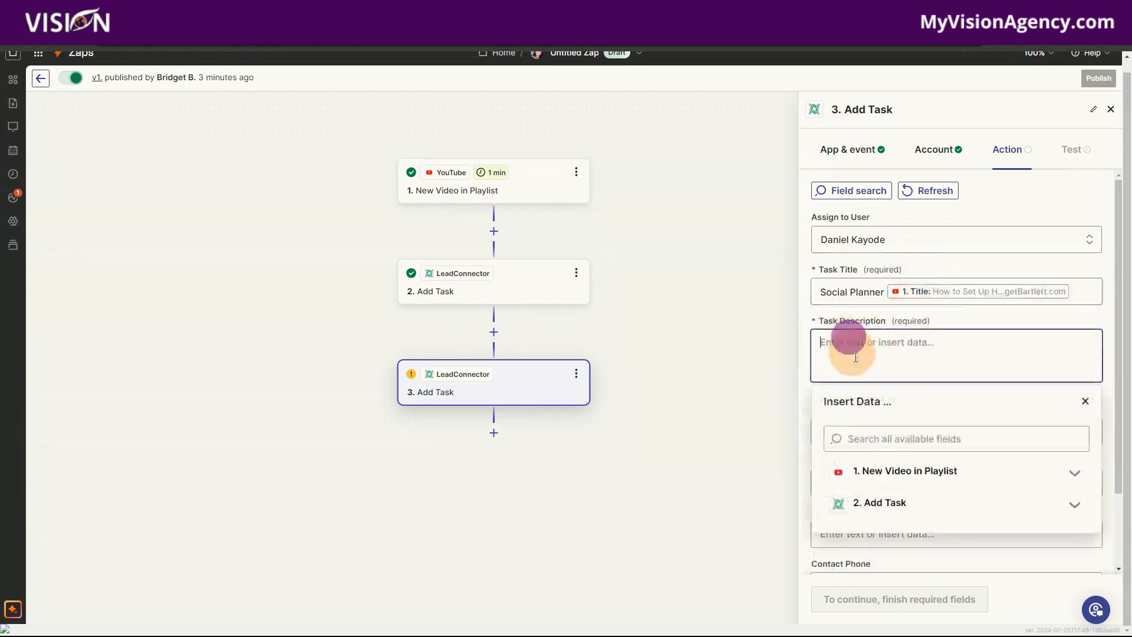
left_click(885, 501)
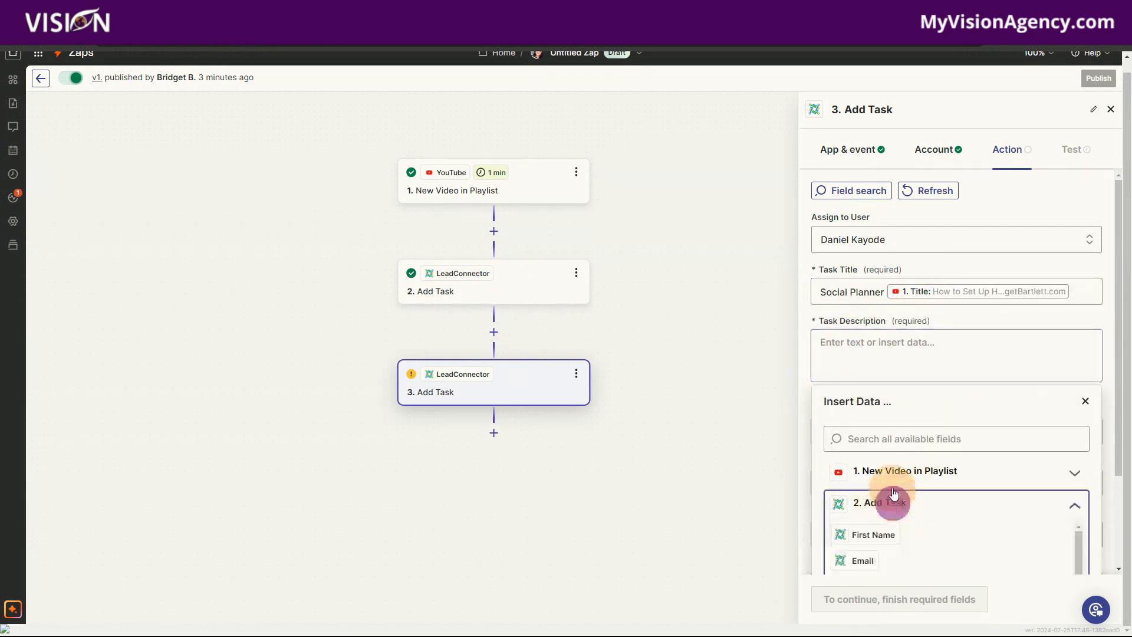
scroll(921, 419, "down", 2)
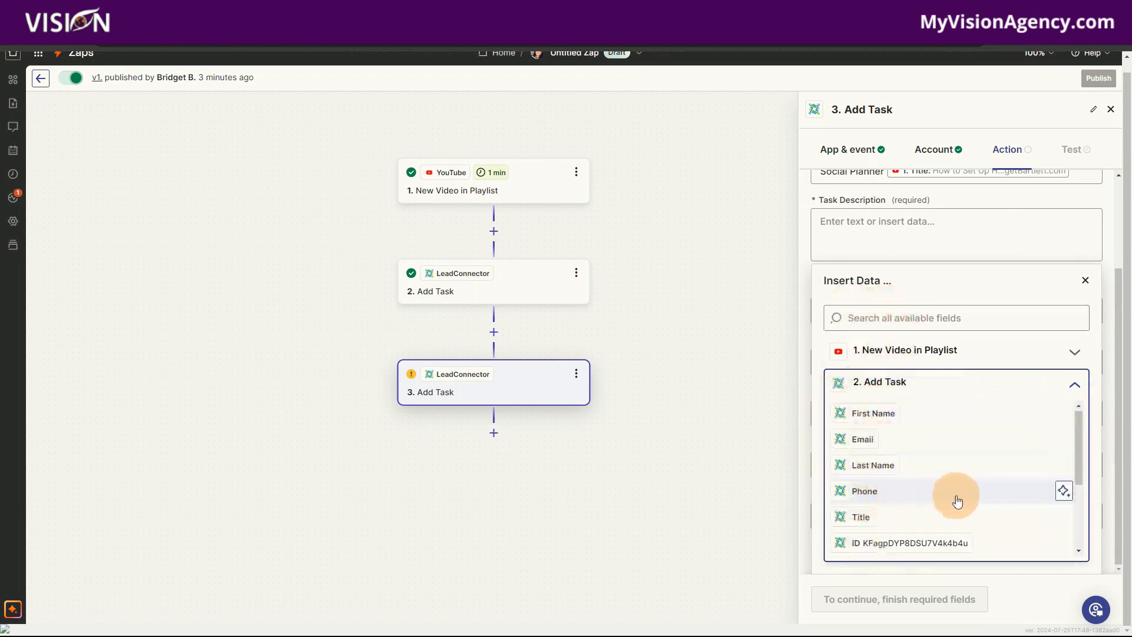
scroll(957, 501, "down", 3)
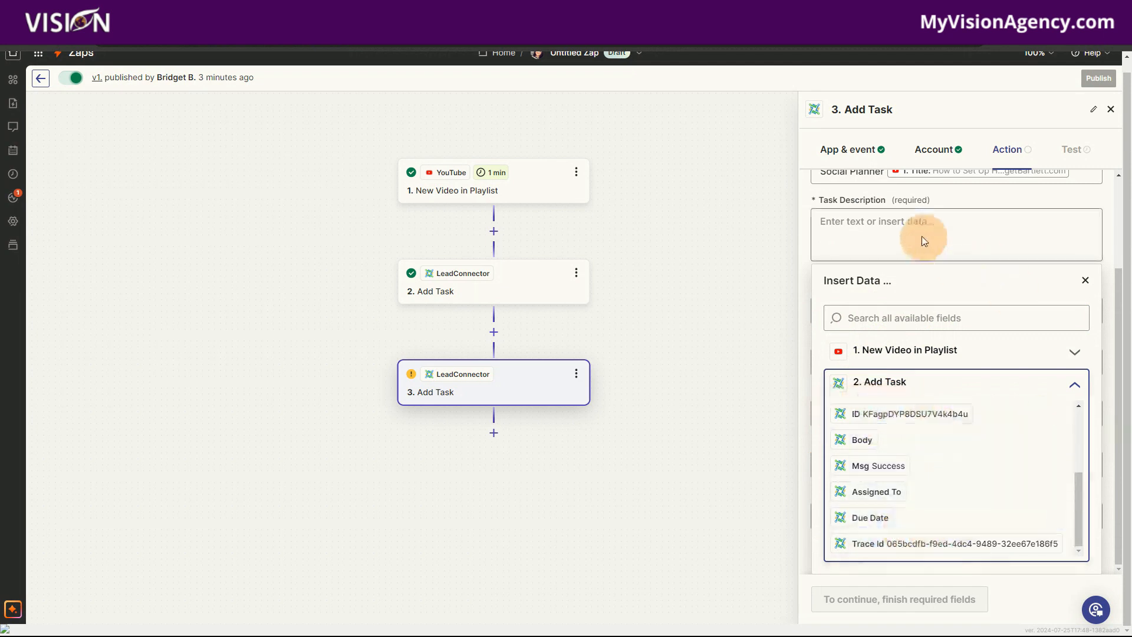
left_click(904, 201)
left_click(829, 241)
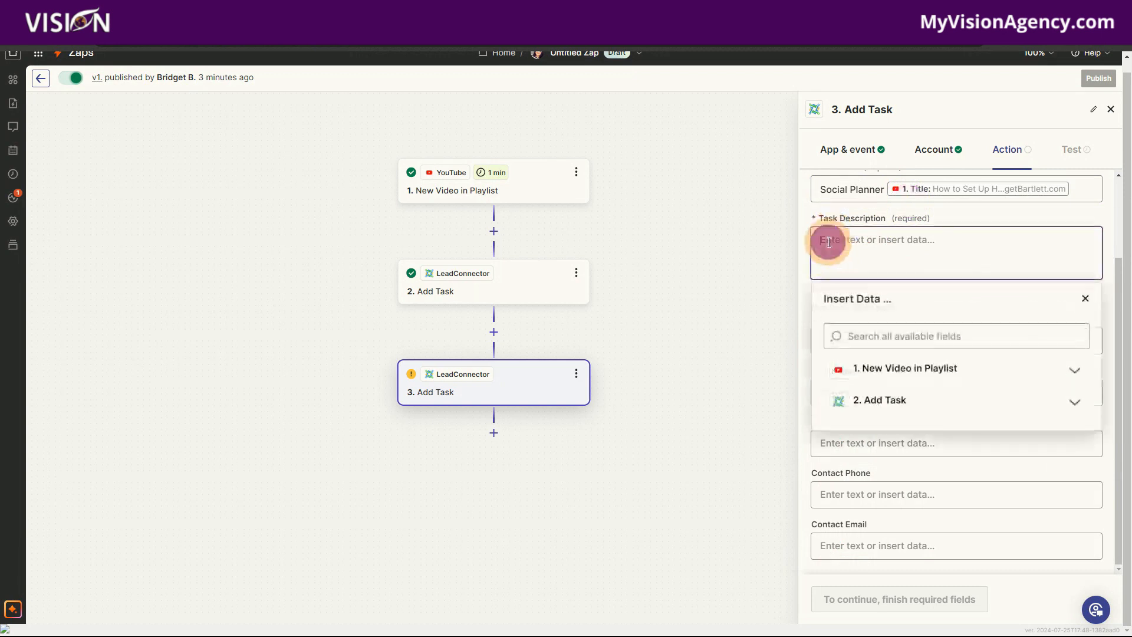
mouse_move(506, 181)
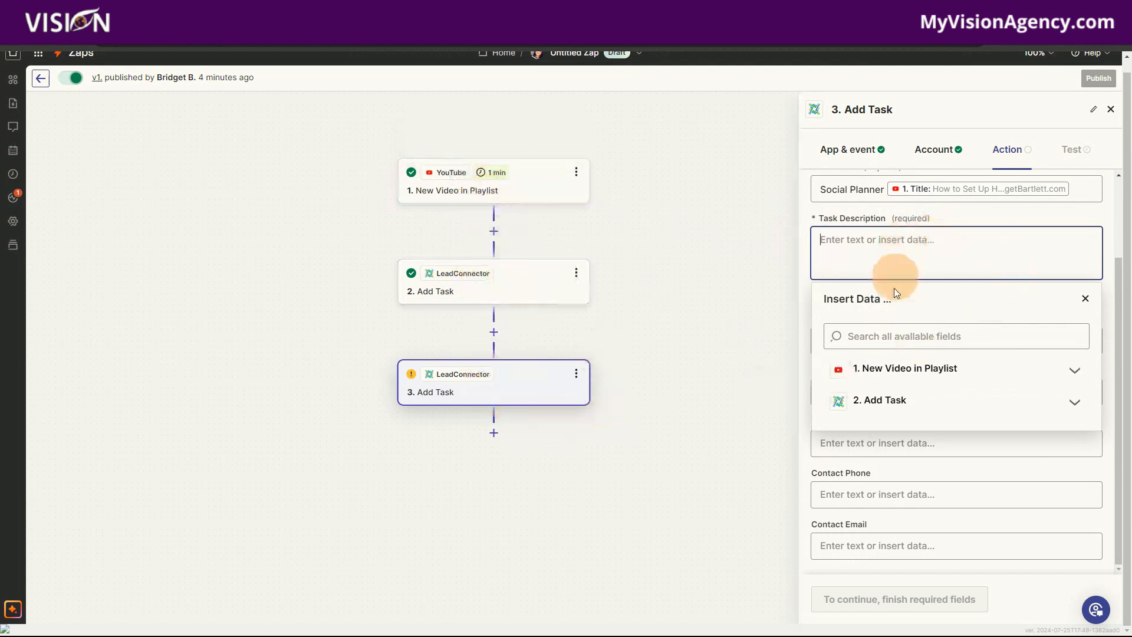
left_click(900, 378)
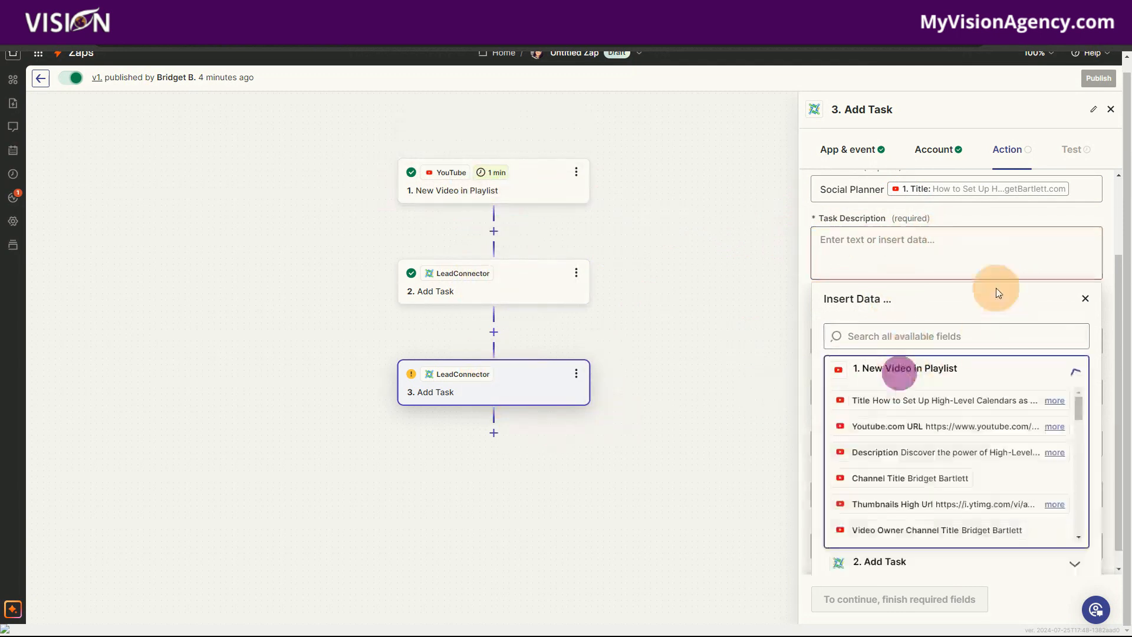
left_click(888, 457)
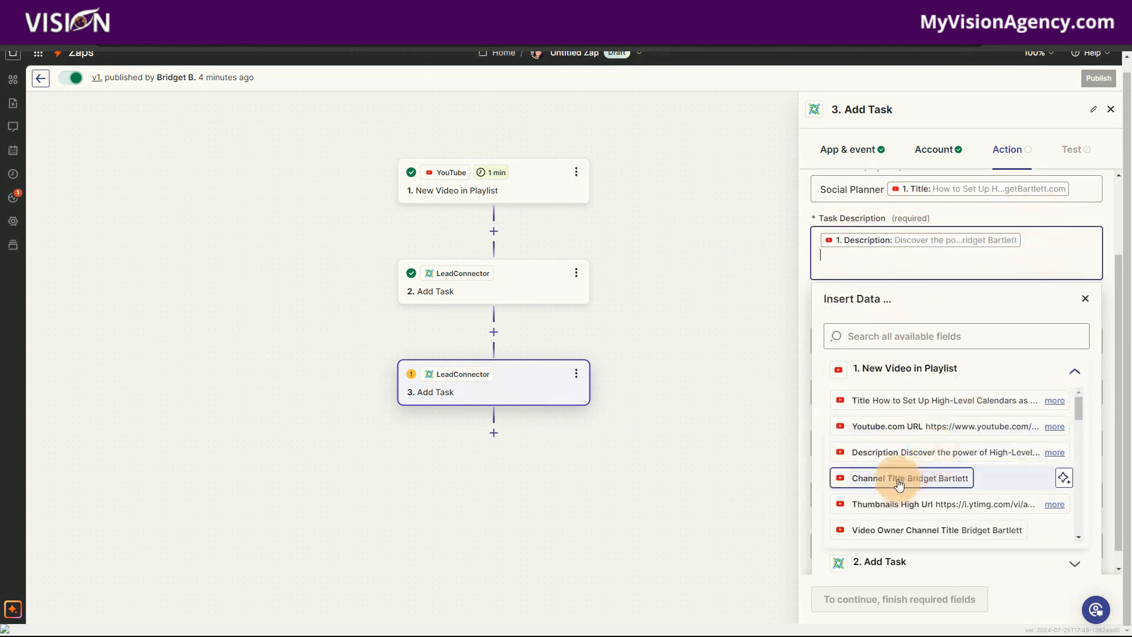
left_click(917, 426)
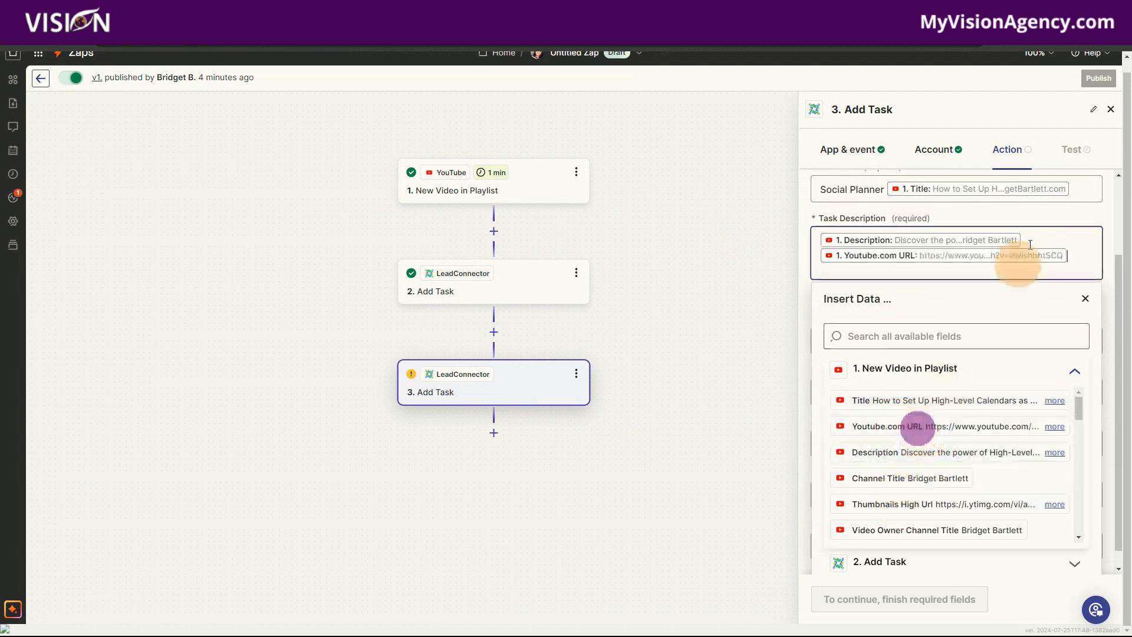
left_click(1083, 209)
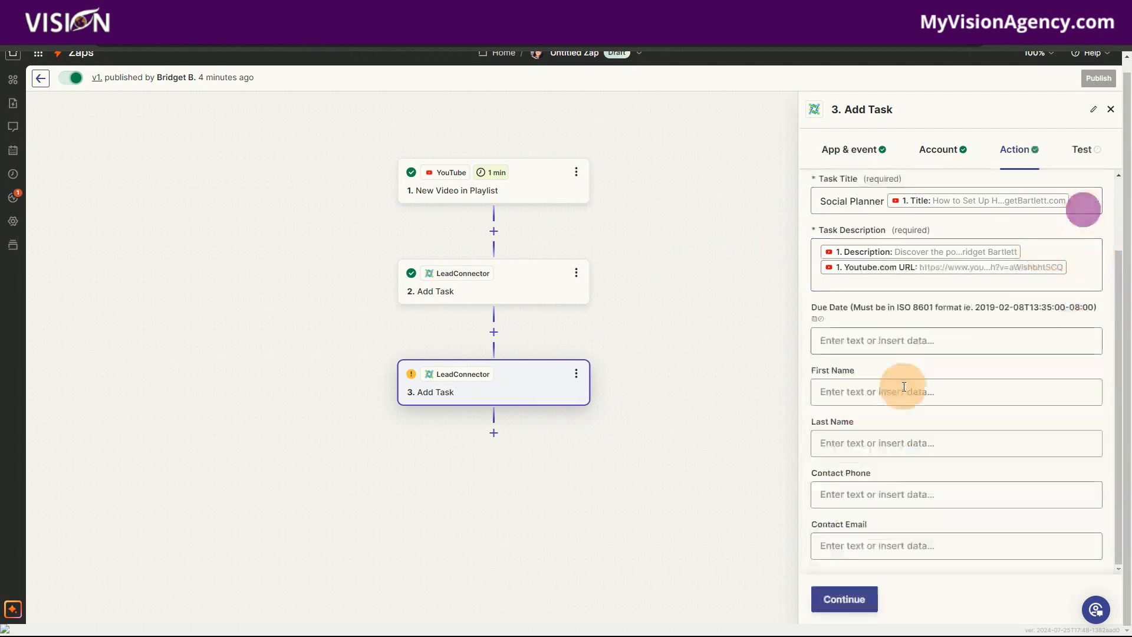
- Set the task's Due Date to the playlist video's Published Date and continue to the step's test stage
left_click(858, 335)
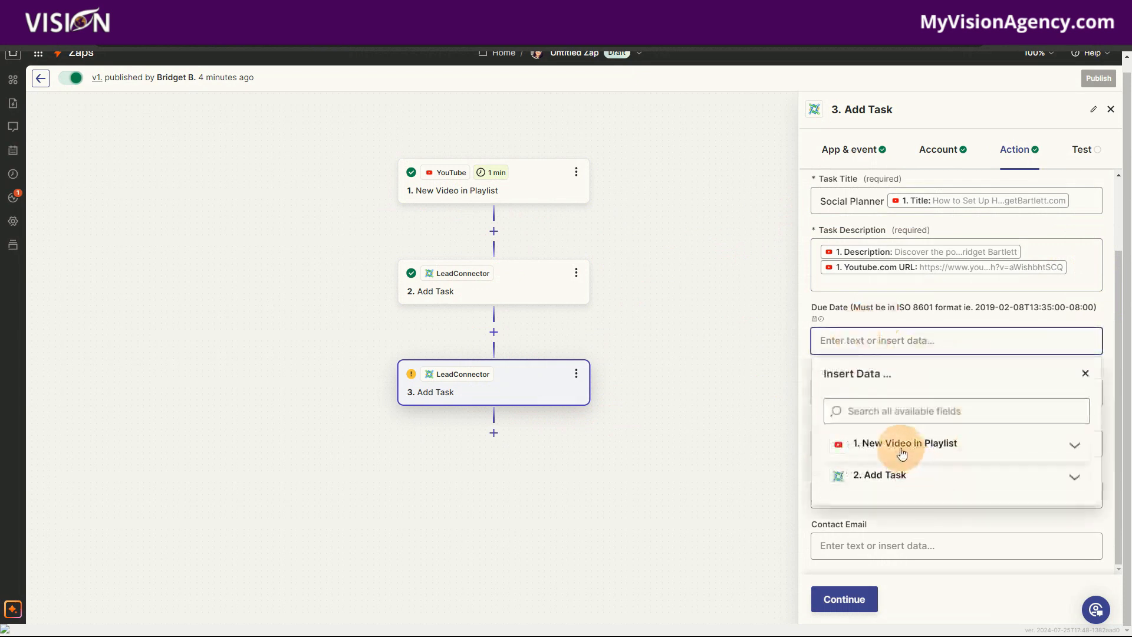
left_click(920, 450)
scroll(992, 459, "down", 6)
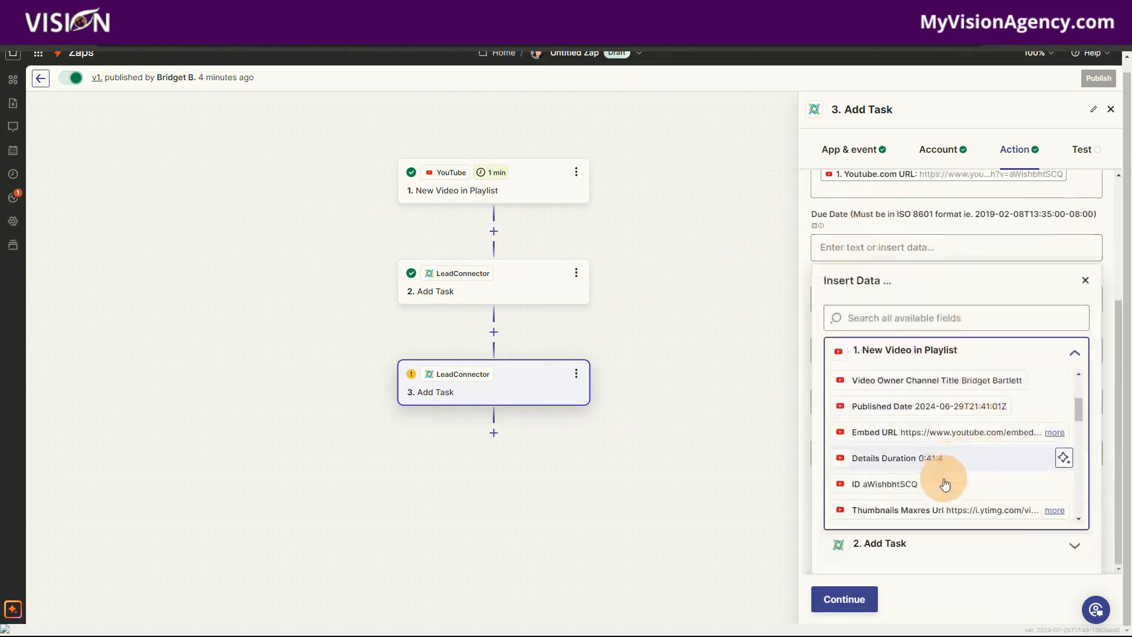
scroll(916, 475, "up", 3)
left_click(916, 477)
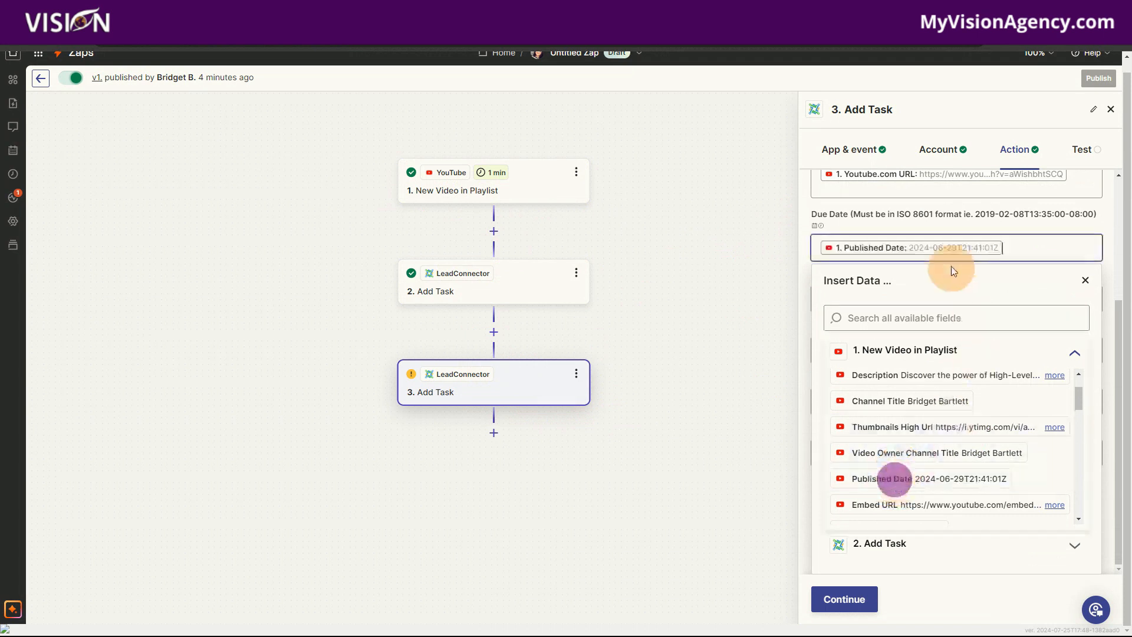
left_click(1000, 224)
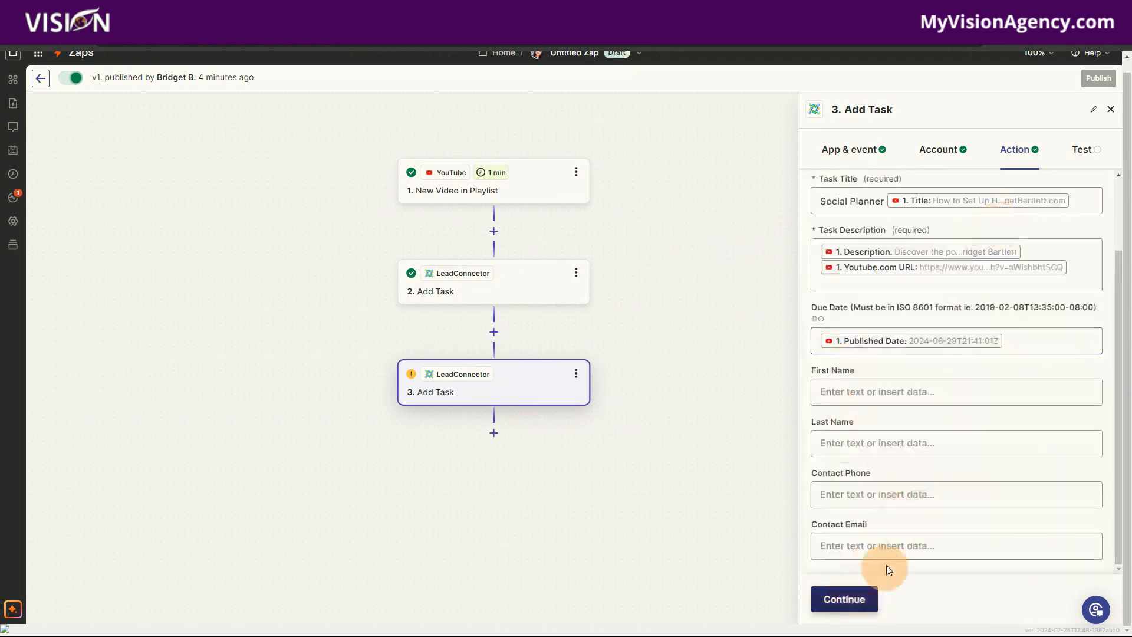
left_click(834, 599)
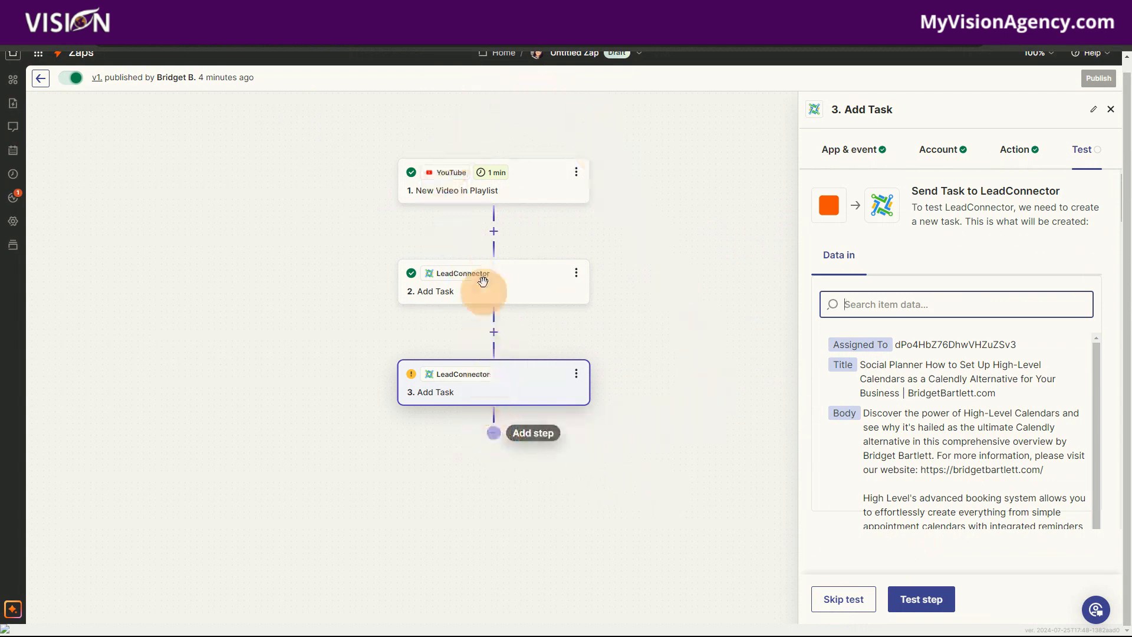
- Add a fourth step after the last Add Task step, searching the apps for "click" and choosing ClickUp
left_click(493, 431)
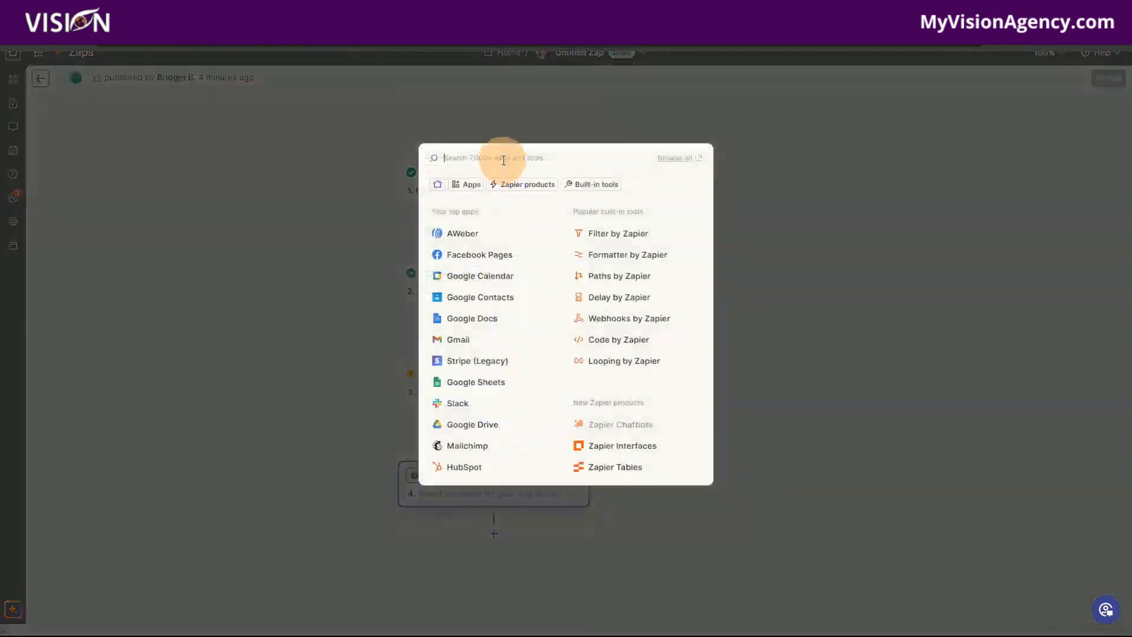
type("clickup")
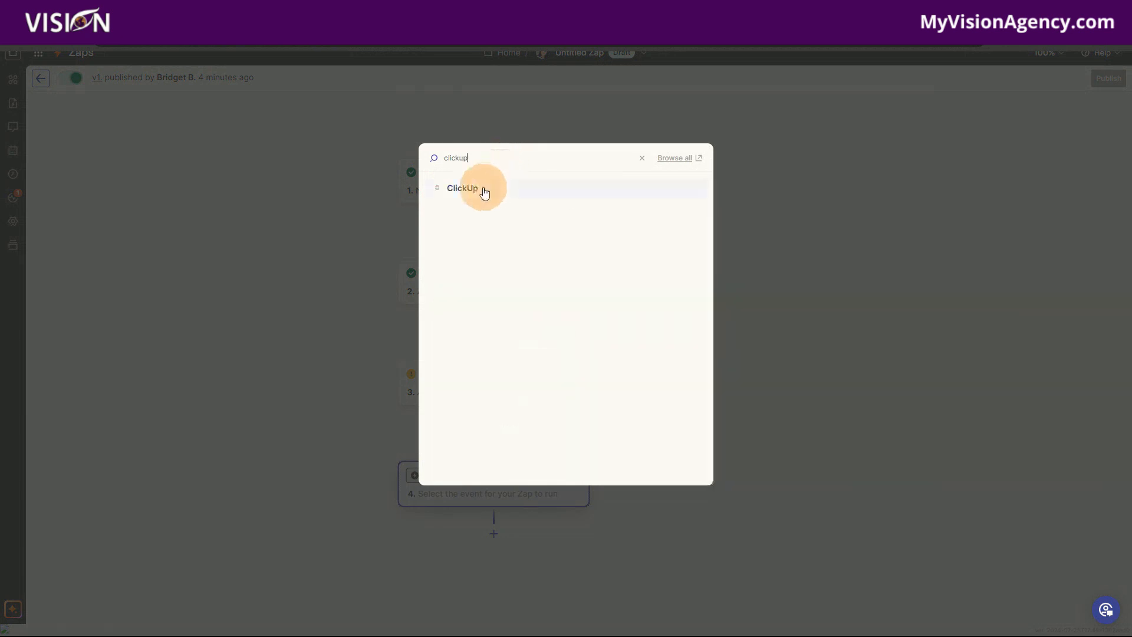
left_click(485, 193)
- Examine the create and search events that ClickUp offers for the new fourth step
left_click(887, 254)
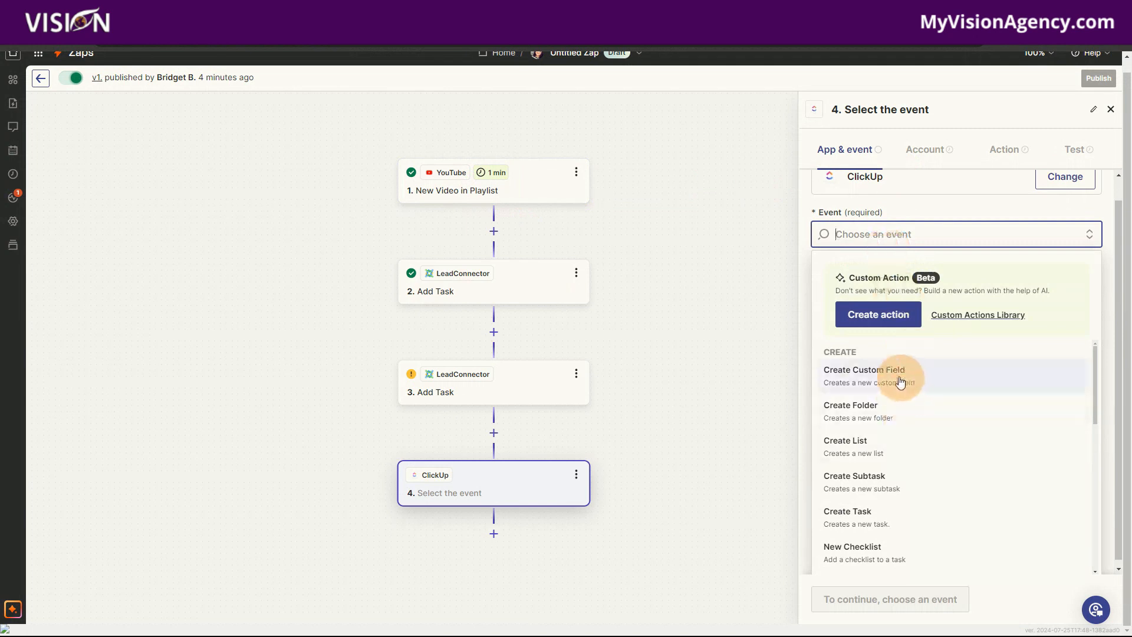
mouse_move(507, 185)
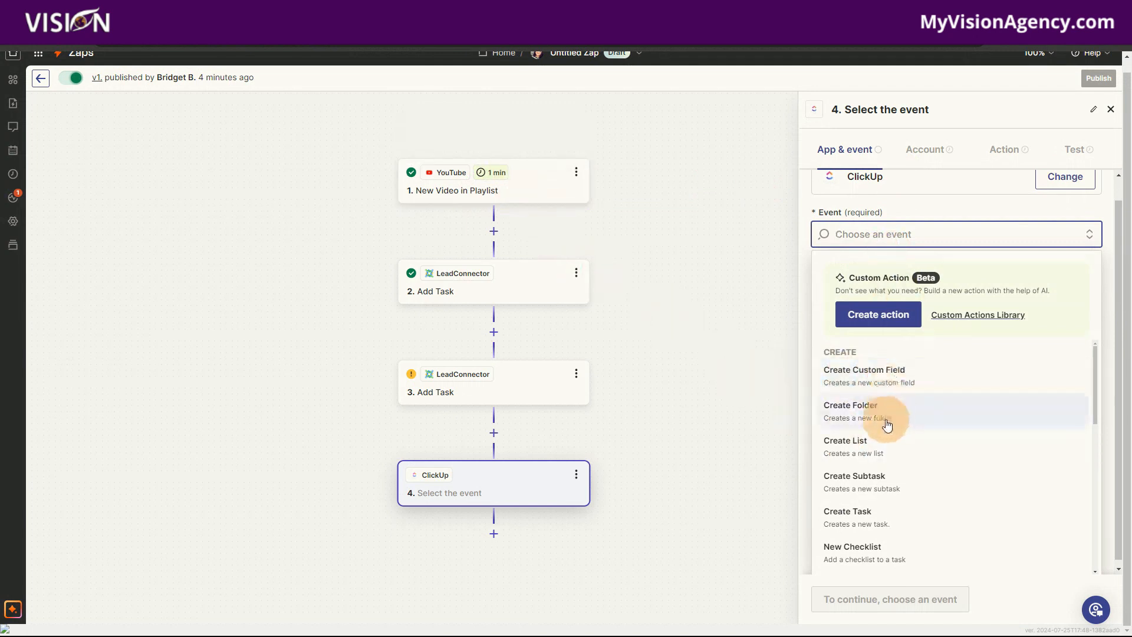
scroll(887, 425, "down", 1)
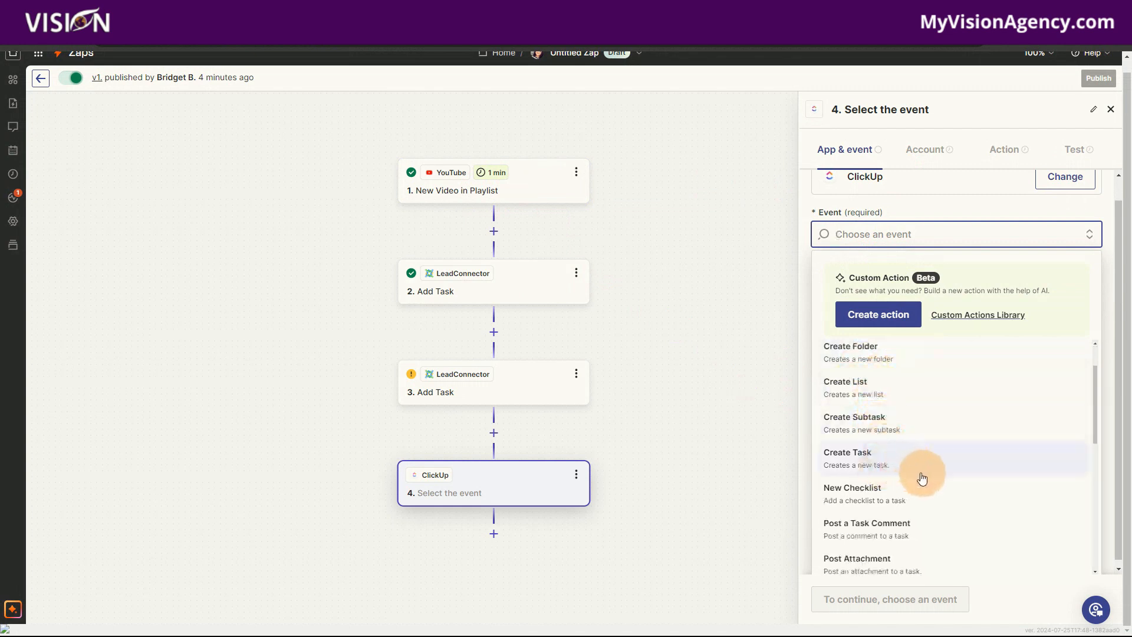
scroll(896, 466, "down", 1)
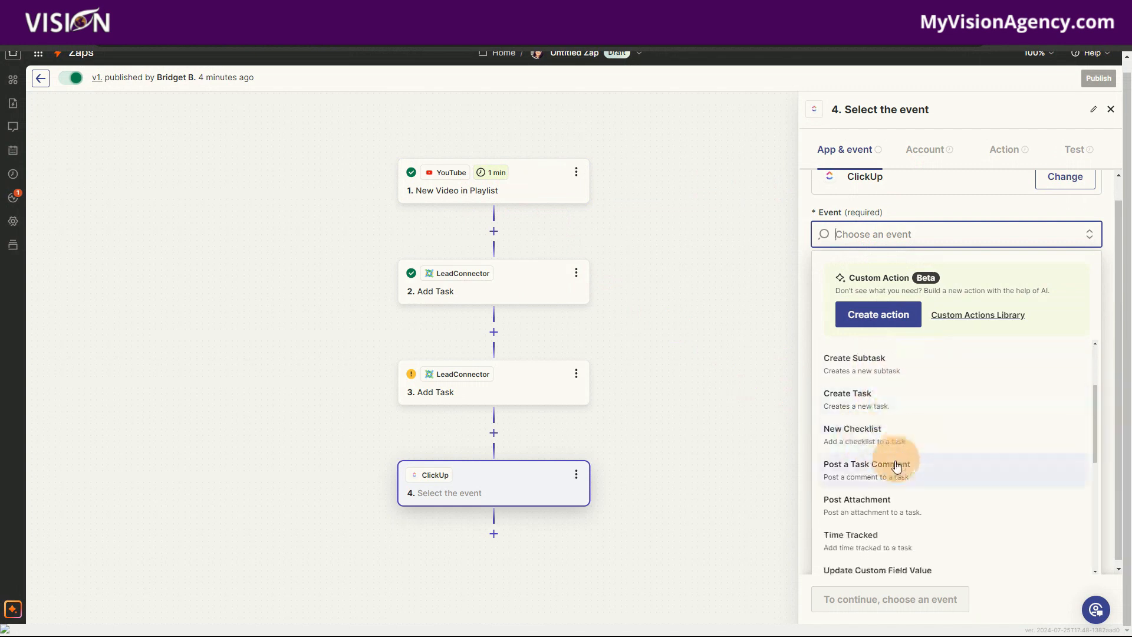
scroll(893, 471, "down", 1)
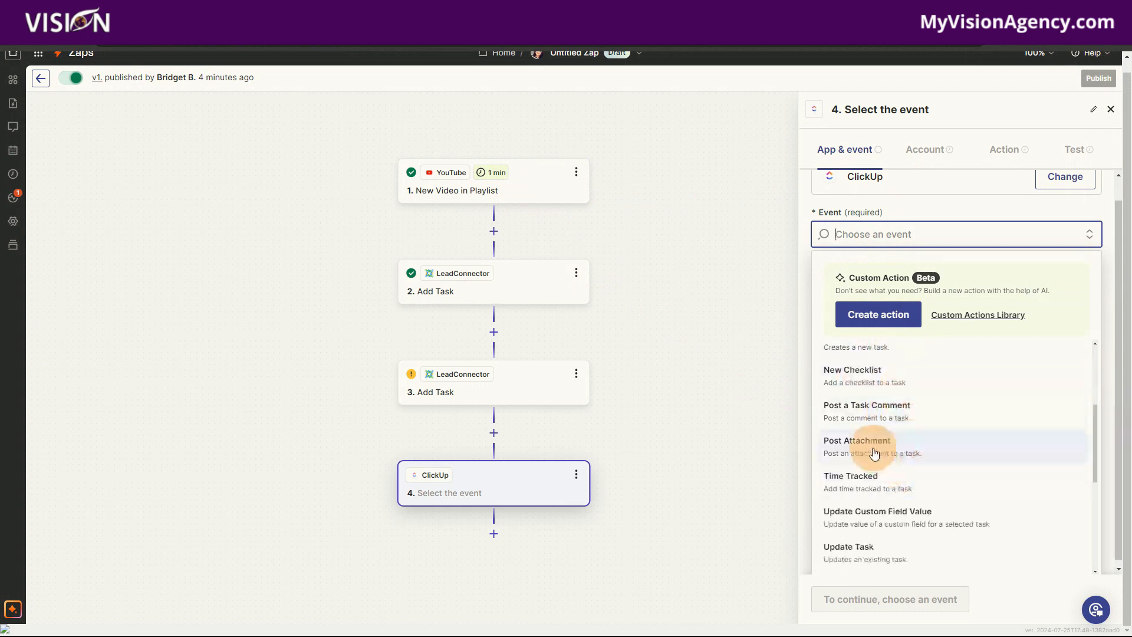
scroll(888, 448, "down", 1)
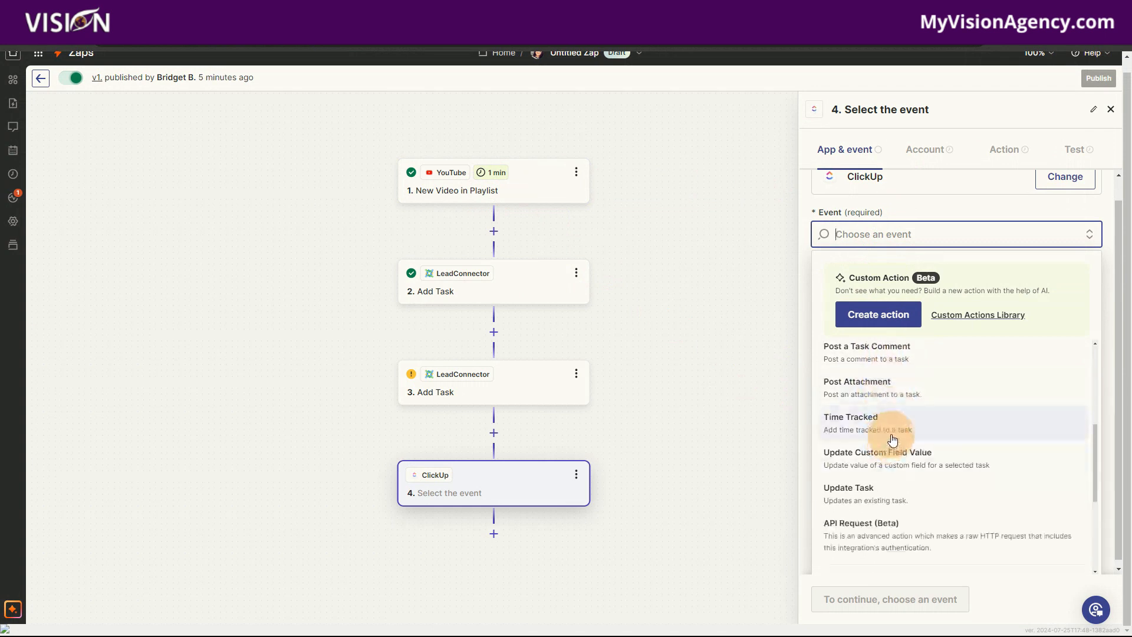
scroll(889, 442, "down", 1)
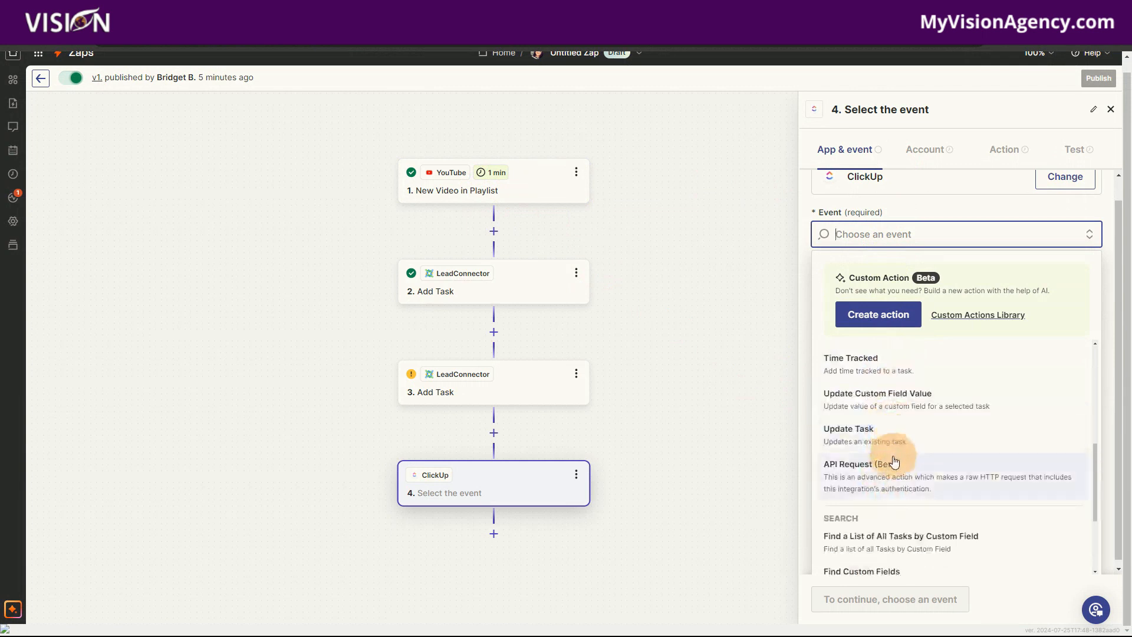
scroll(914, 462, "down", 2)
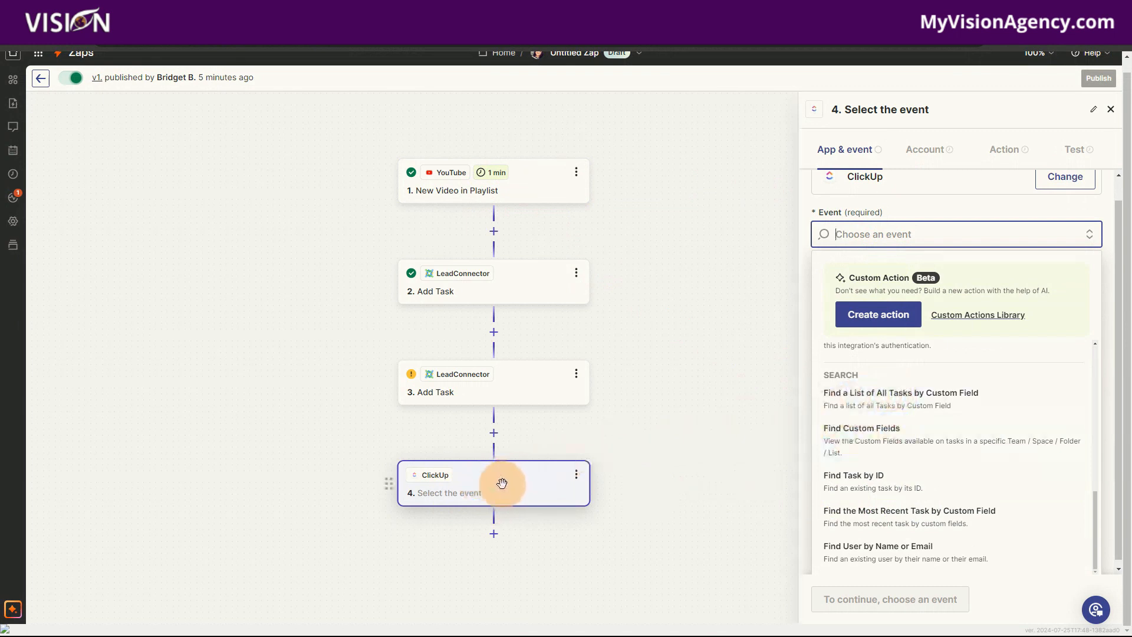
scroll(881, 506, "up", 5)
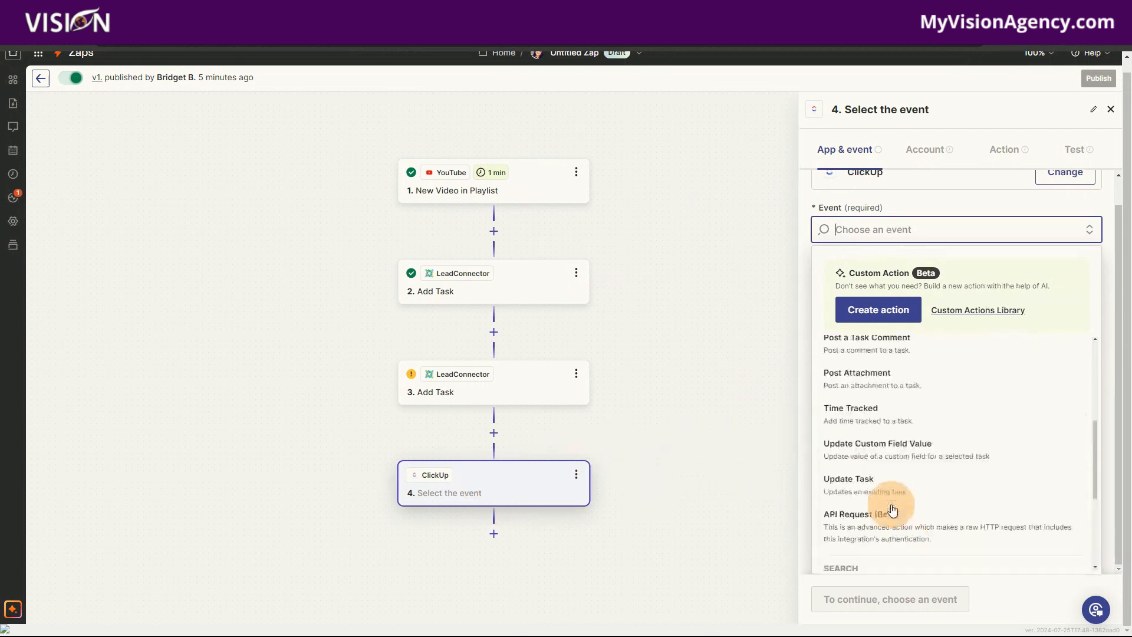